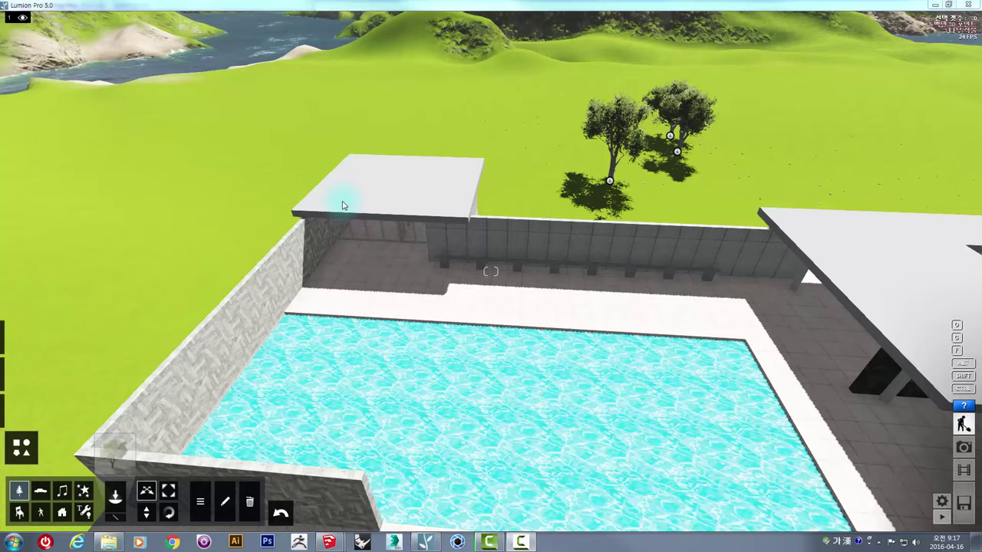
# Orbit and zoom around the pool house to view it from its left side
pyautogui.moveTo(500, 169); pyautogui.dragTo(500, 169, button='right')
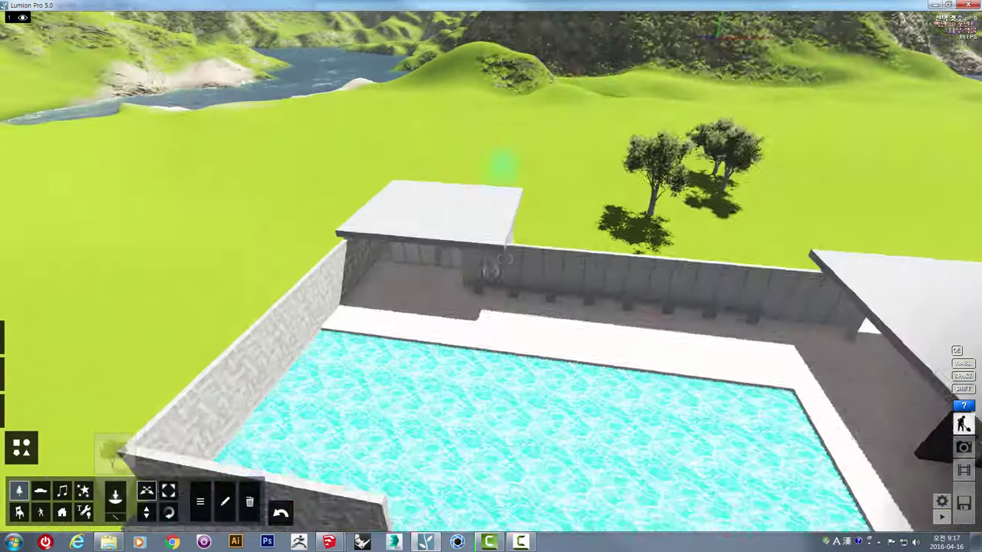
pyautogui.scroll(-5, 500, 169)
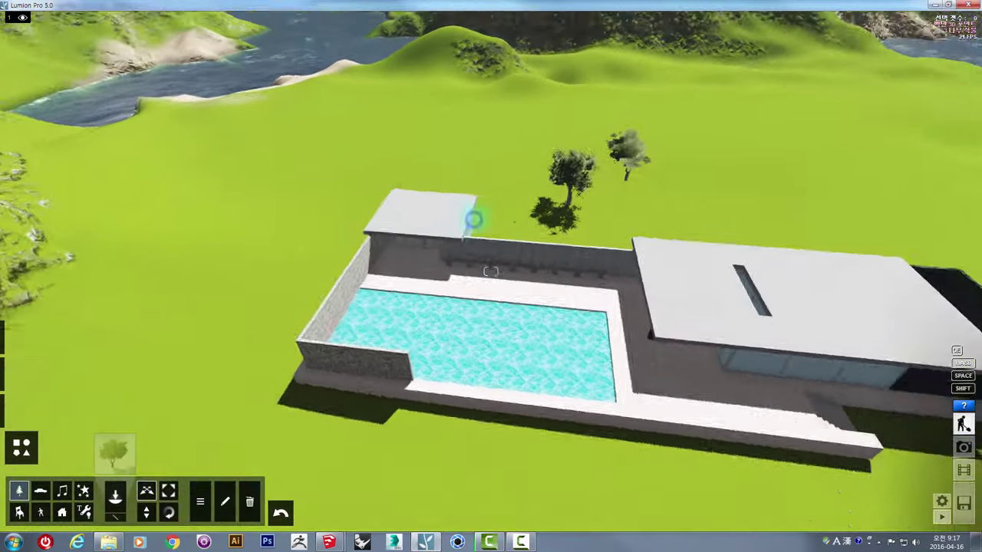
pyautogui.moveTo(471, 219)
pyautogui.mouseDown(button='right')
pyautogui.moveTo(460, 179)
pyautogui.moveTo(418, 215)
pyautogui.moveTo(283, 213)
pyautogui.mouseUp(button='right')
pyautogui.scroll(5, 460, 180)
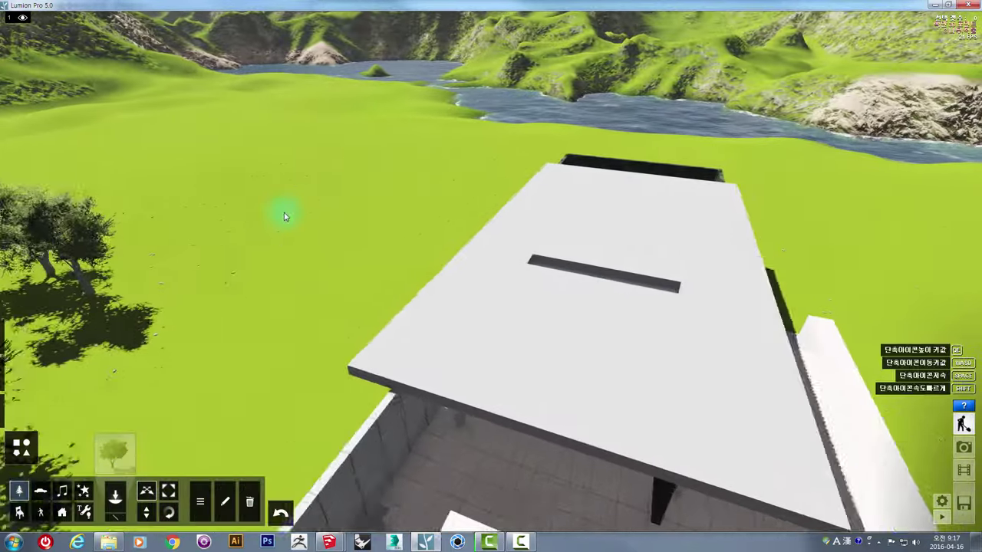
pyautogui.scroll(-5, 283, 212)
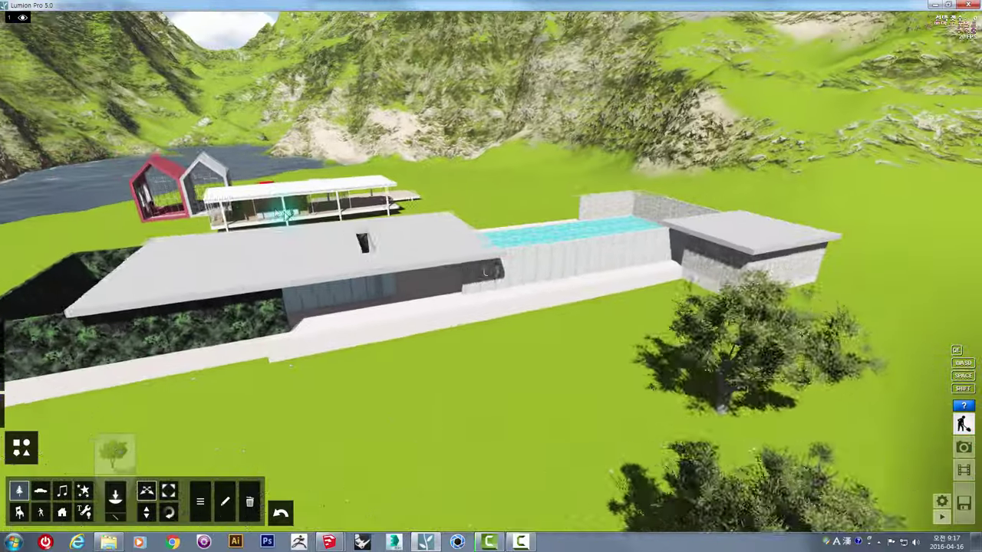
pyautogui.moveTo(284, 213)
pyautogui.mouseDown(button='right')
pyautogui.moveTo(101, 212)
pyautogui.moveTo(523, 286)
pyautogui.moveTo(490, 262)
pyautogui.mouseUp(button='right')
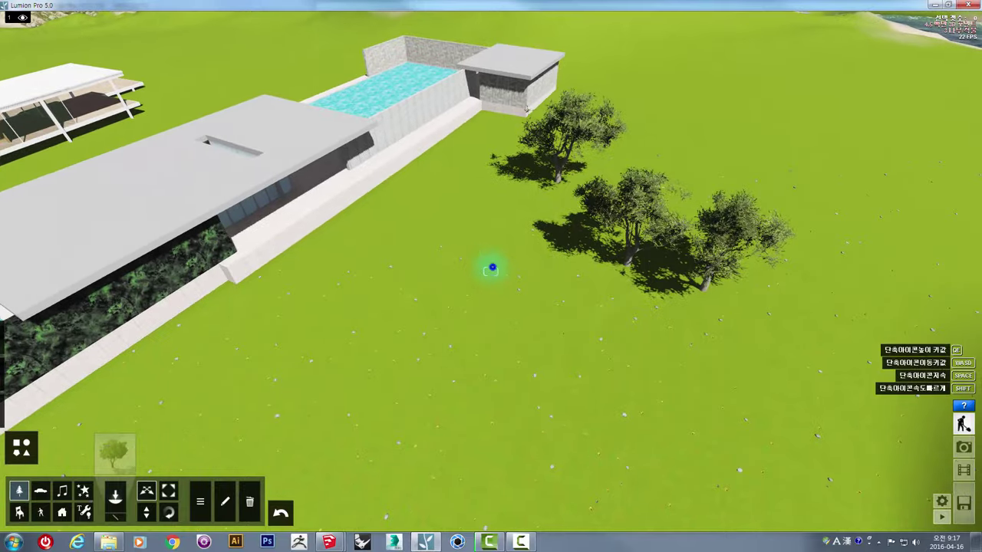
pyautogui.scroll(-5, 489, 263)
pyautogui.scroll(4, 453, 337)
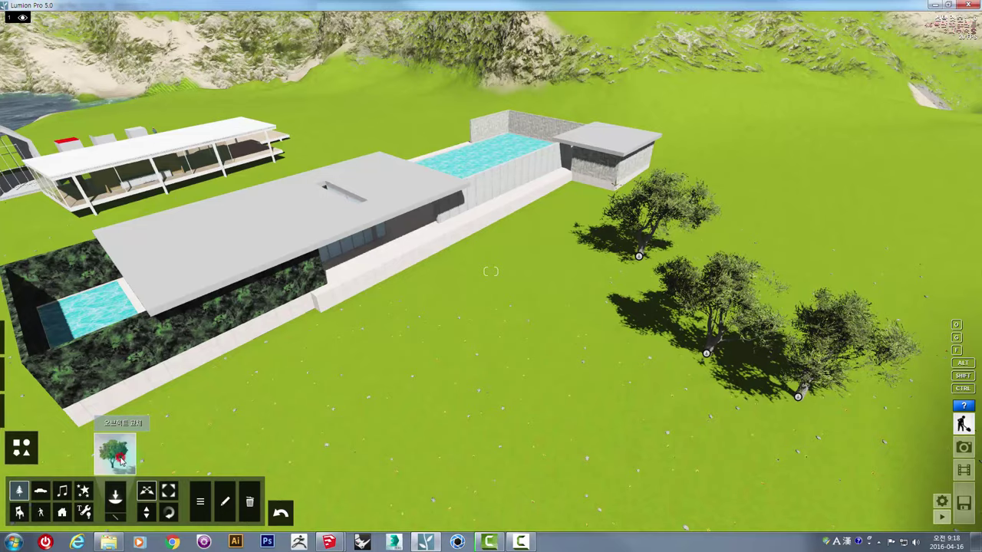
# Open the Nature library and browse the tree, palm and plant-cluster categories
pyautogui.click(115, 454)
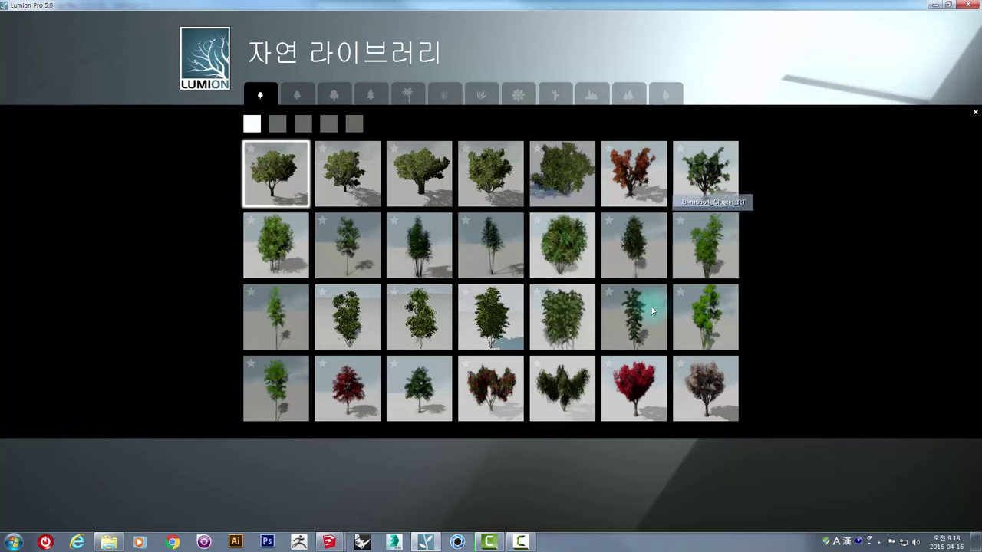
pyautogui.click(300, 96)
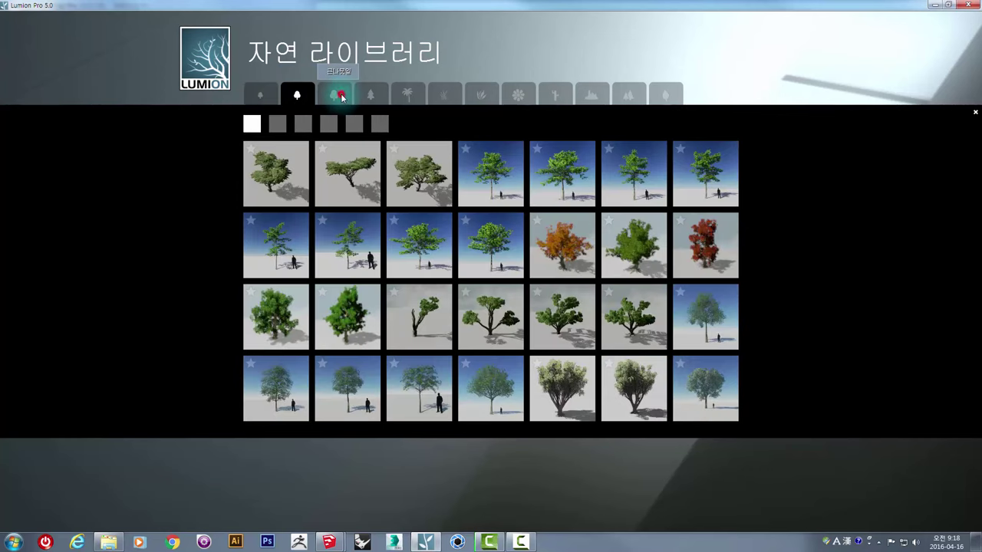
pyautogui.click(405, 95)
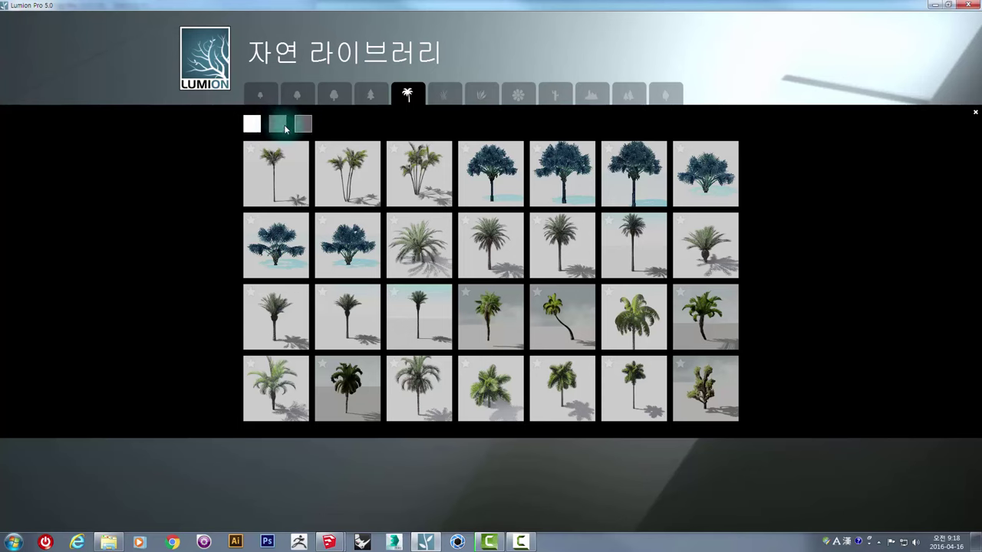
pyautogui.click(277, 126)
pyautogui.click(302, 124)
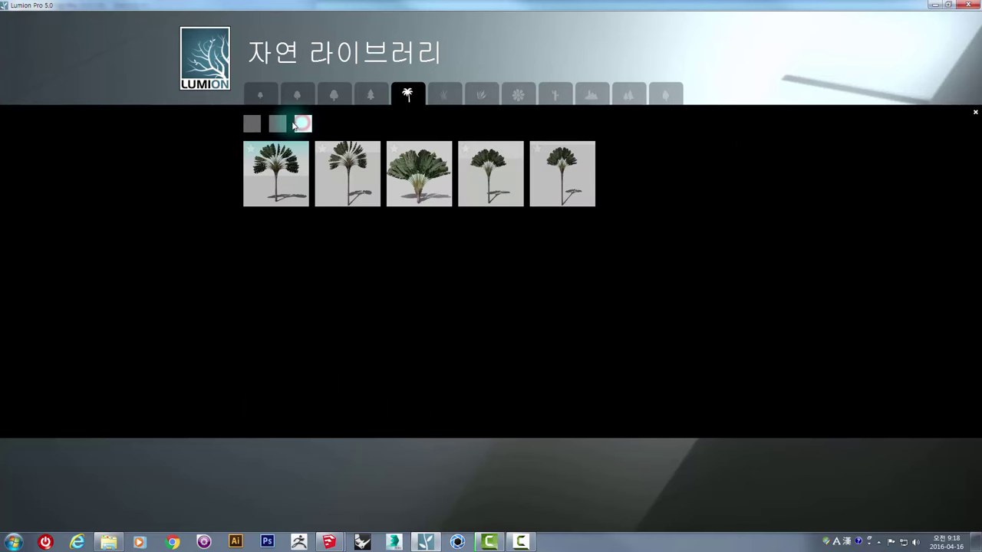
pyautogui.click(253, 124)
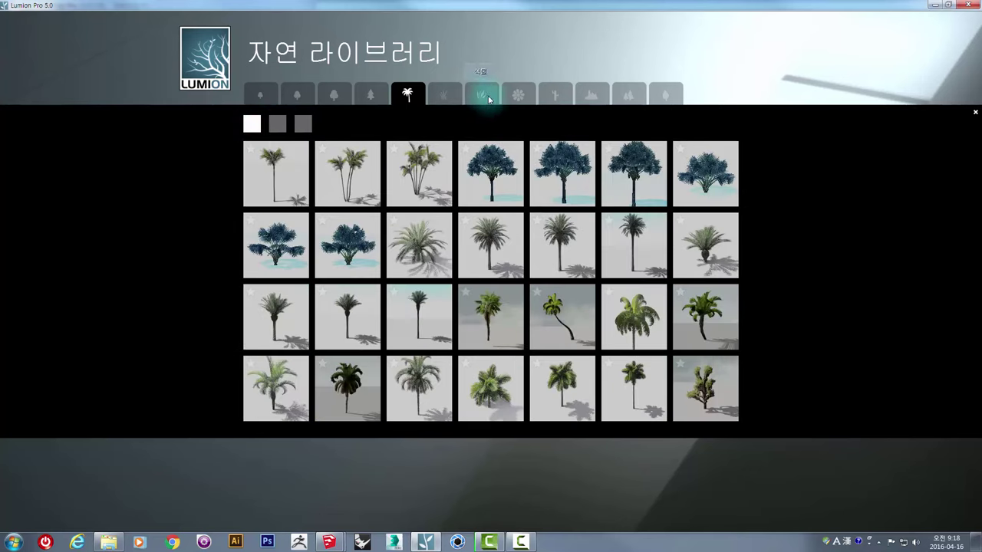
pyautogui.click(626, 97)
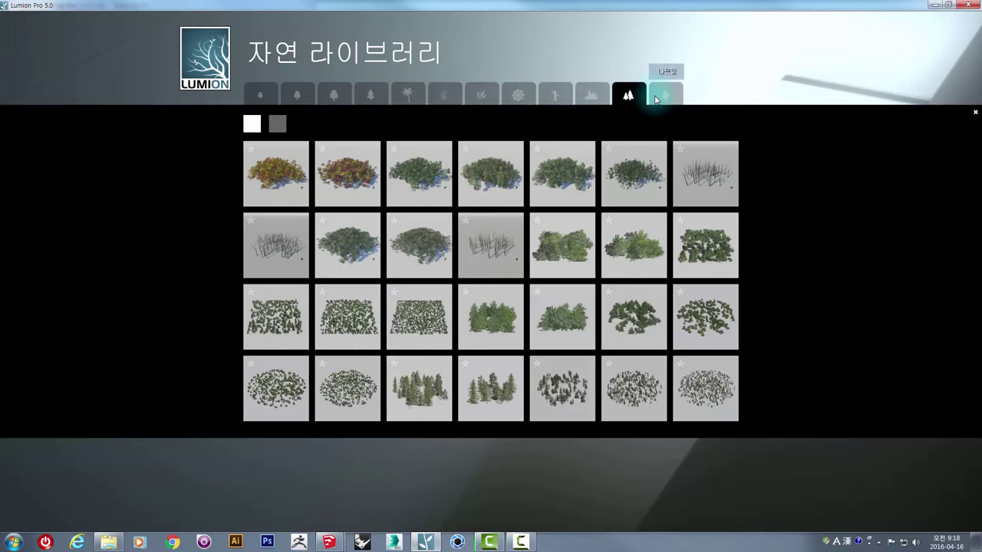
pyautogui.click(273, 97)
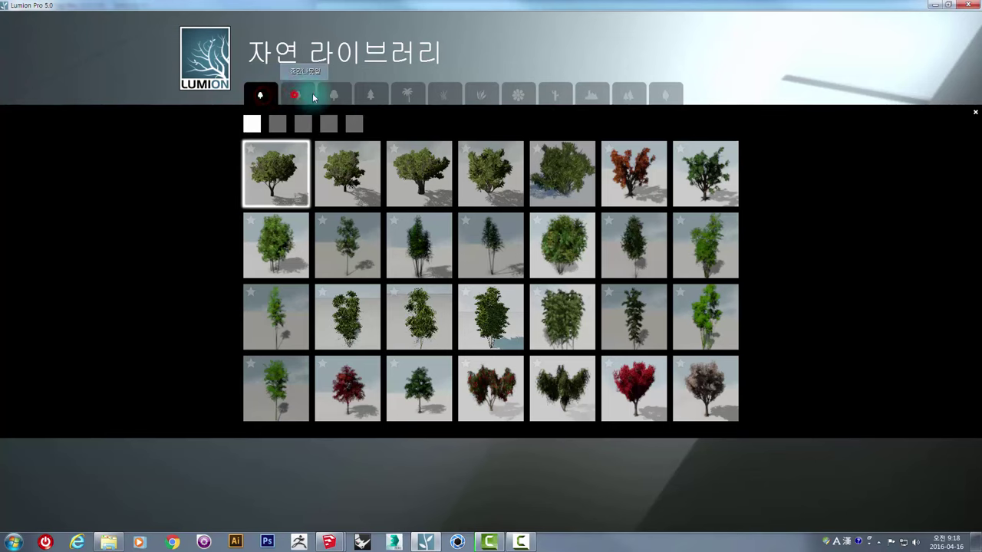
pyautogui.click(312, 93)
pyautogui.click(336, 95)
pyautogui.click(372, 96)
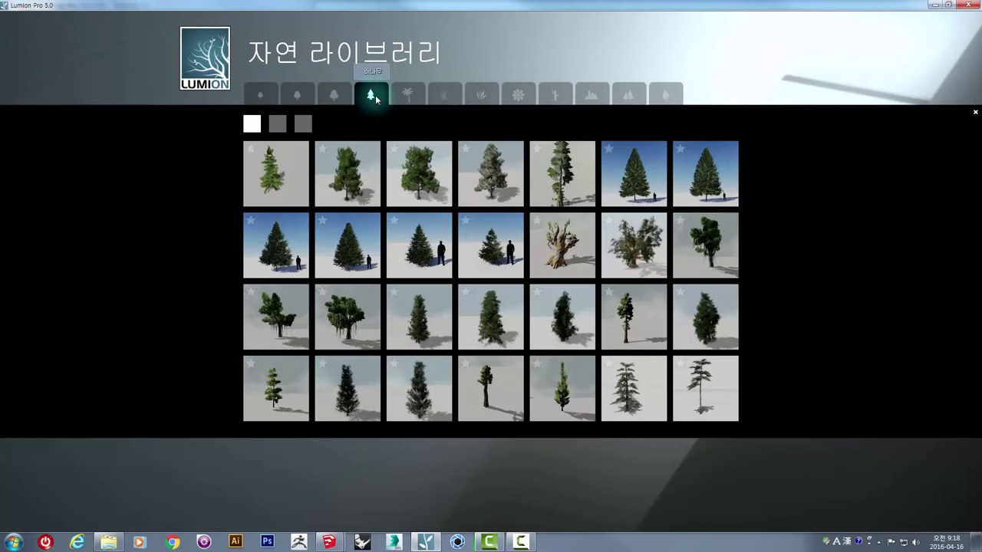
# Look through the shrub and fallen-leaf categories, then pick BigLeaf_Maple2_XL_RT
pyautogui.click(344, 100)
pyautogui.click(304, 99)
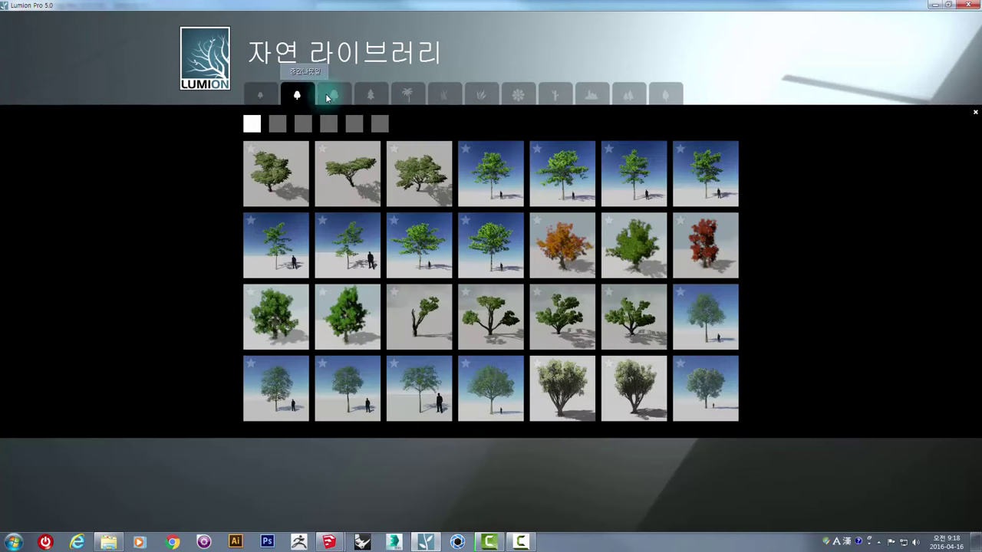
pyautogui.click(332, 96)
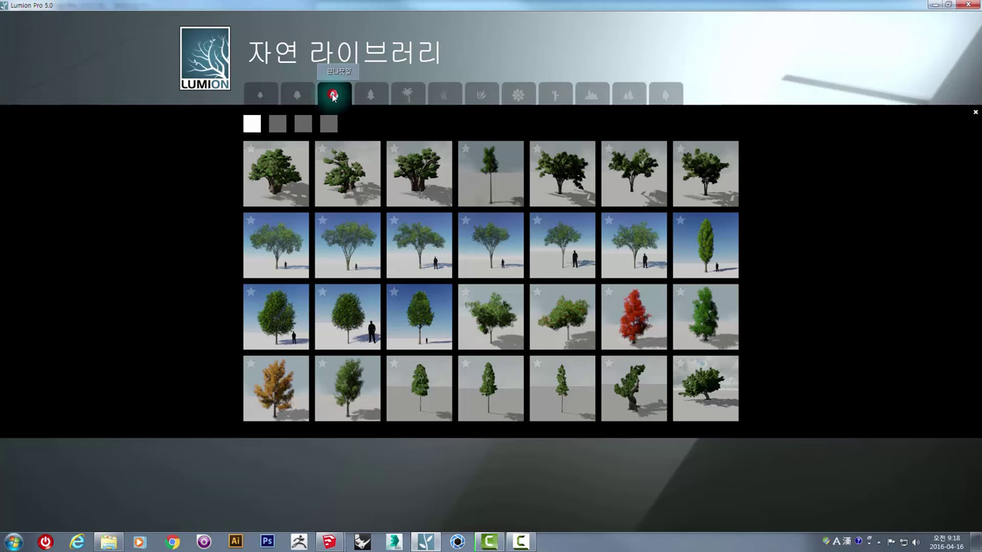
pyautogui.click(627, 95)
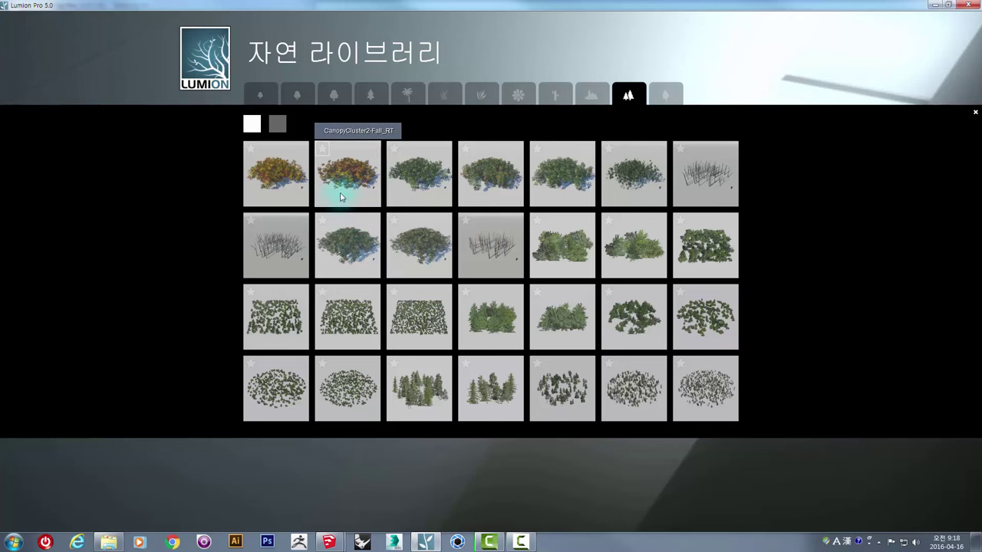
pyautogui.click(672, 94)
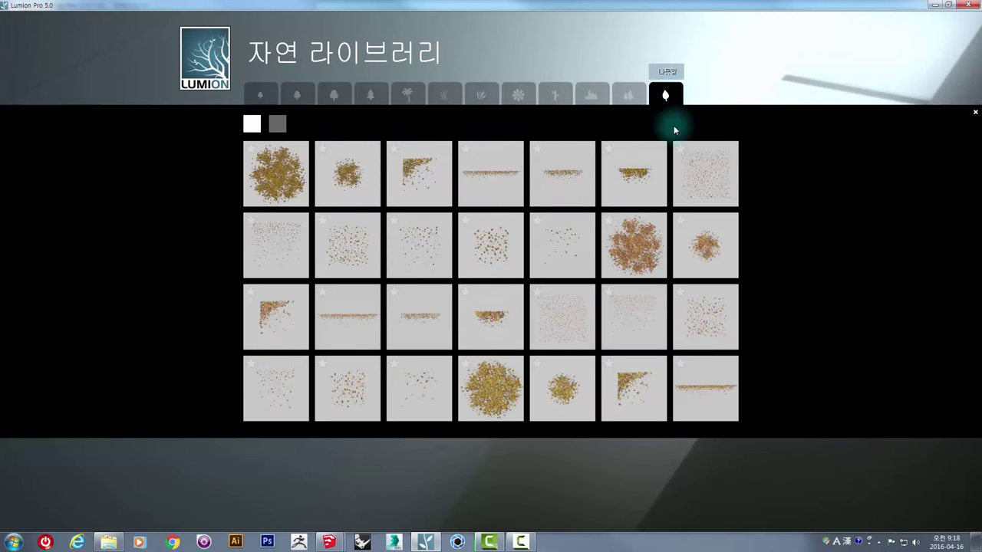
pyautogui.click(277, 125)
pyautogui.click(254, 93)
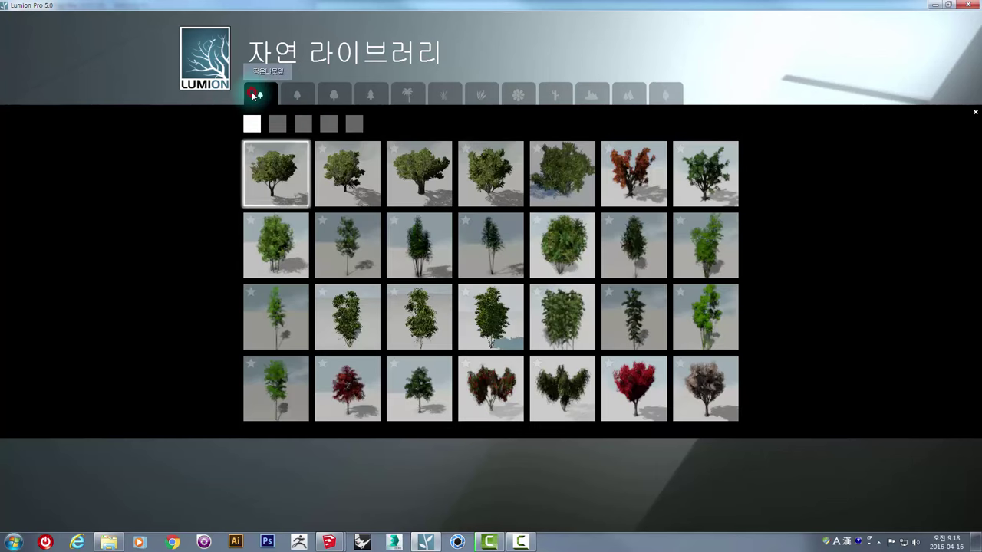
pyautogui.click(299, 95)
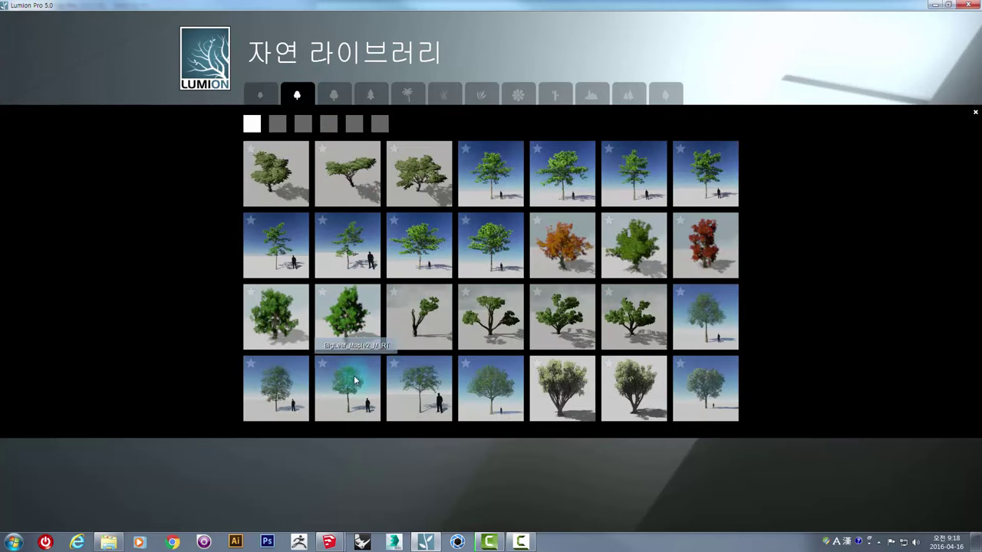
pyautogui.click(491, 388)
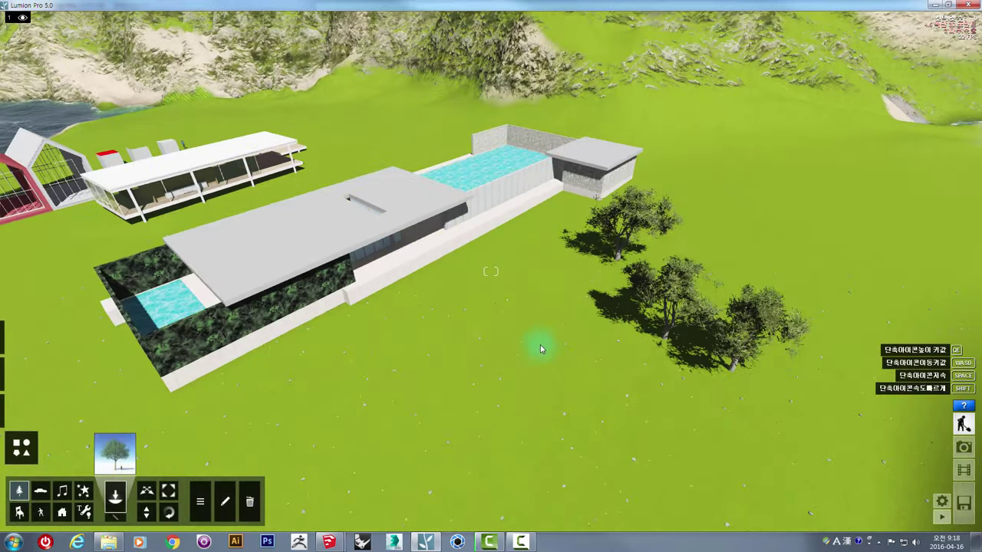
# Place the big-leaf maple on the grass beside the existing trees
pyautogui.press('d')
pyautogui.press('w')
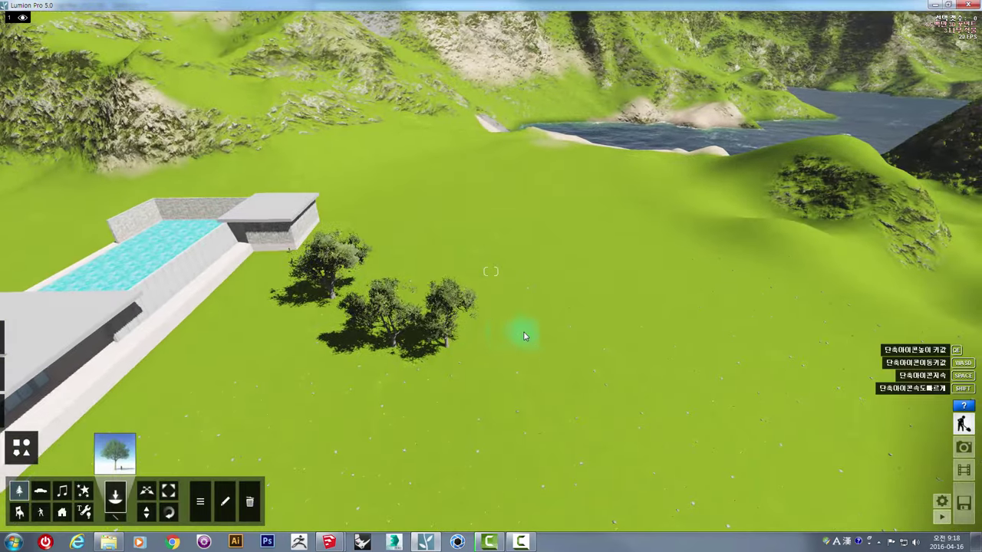
pyautogui.click(529, 337)
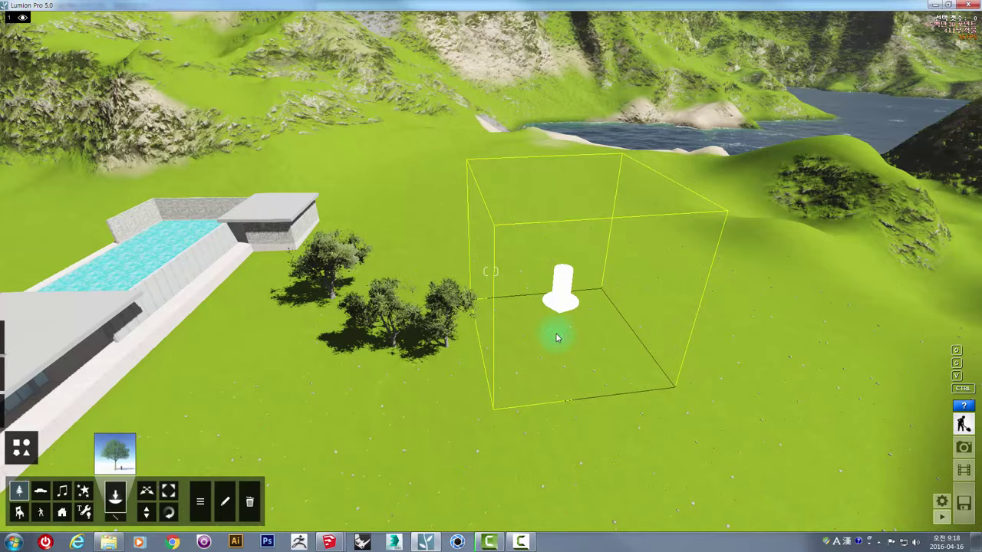
# Fly in and out around the new maple, taking in the mountains behind it
pyautogui.press('w')
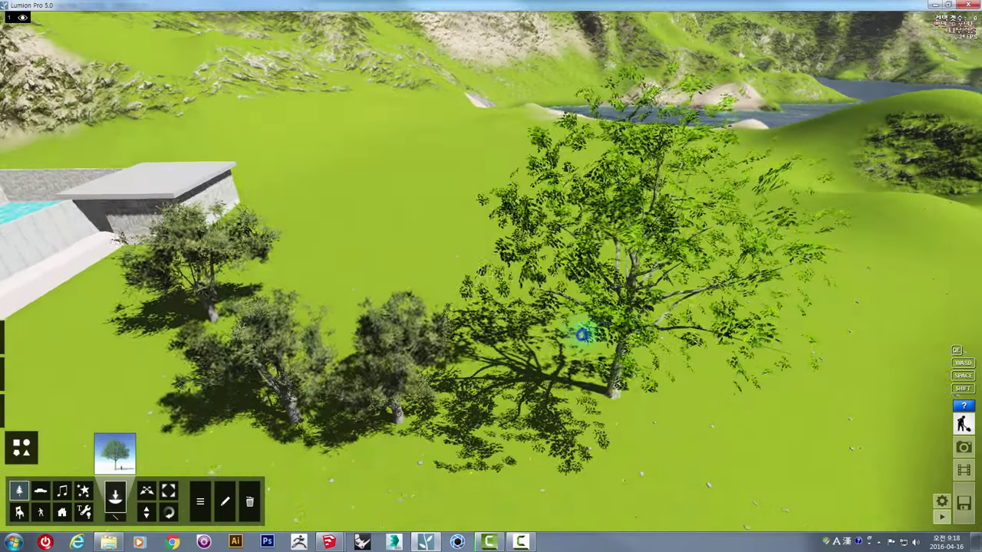
pyautogui.press('w')
pyautogui.press('d')
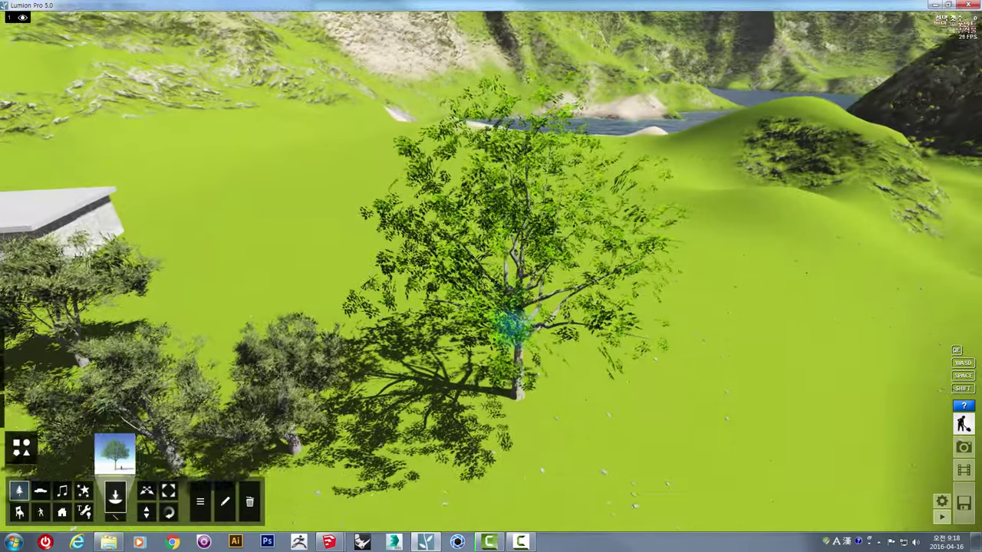
pyautogui.moveTo(512, 326); pyautogui.dragTo(514, 253, button='right')
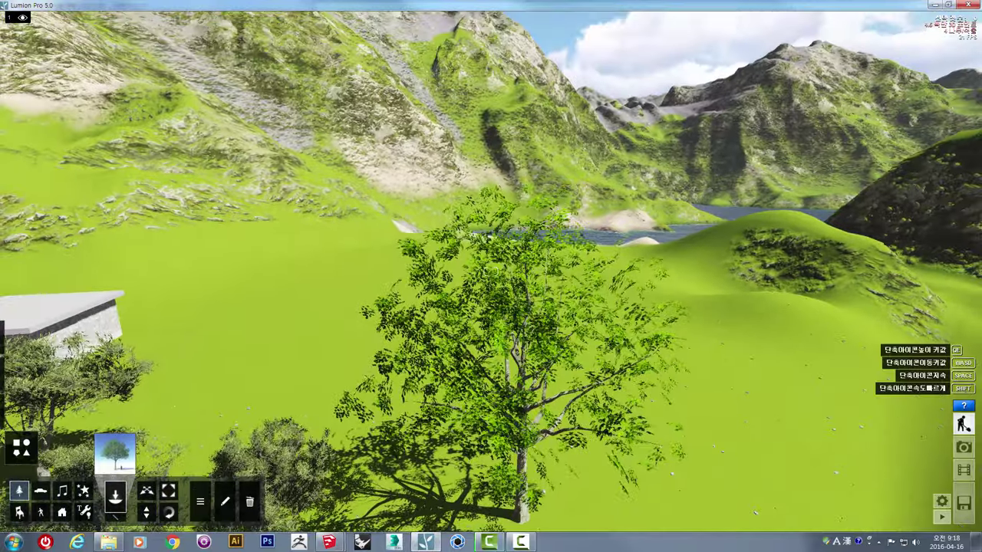
pyautogui.press('s')
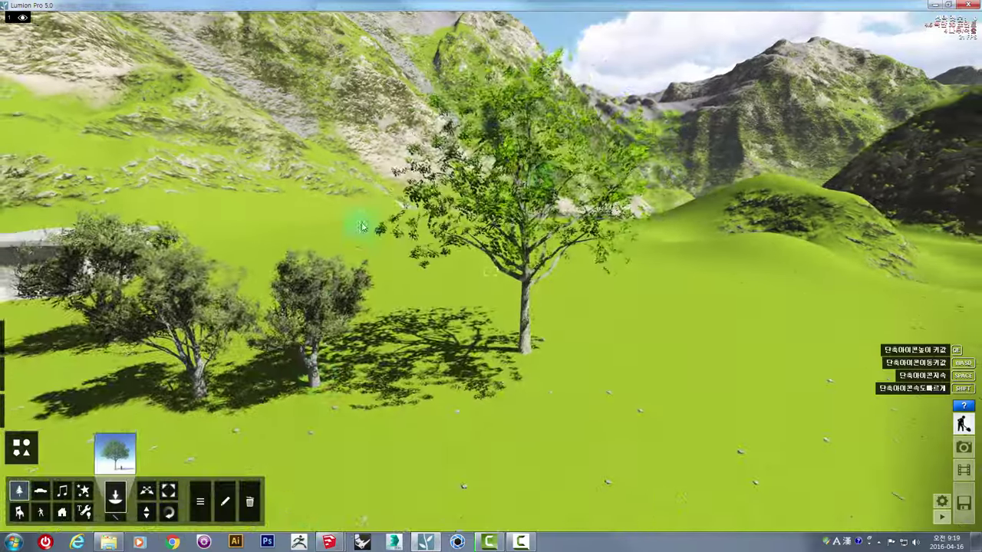
pyautogui.press('w')
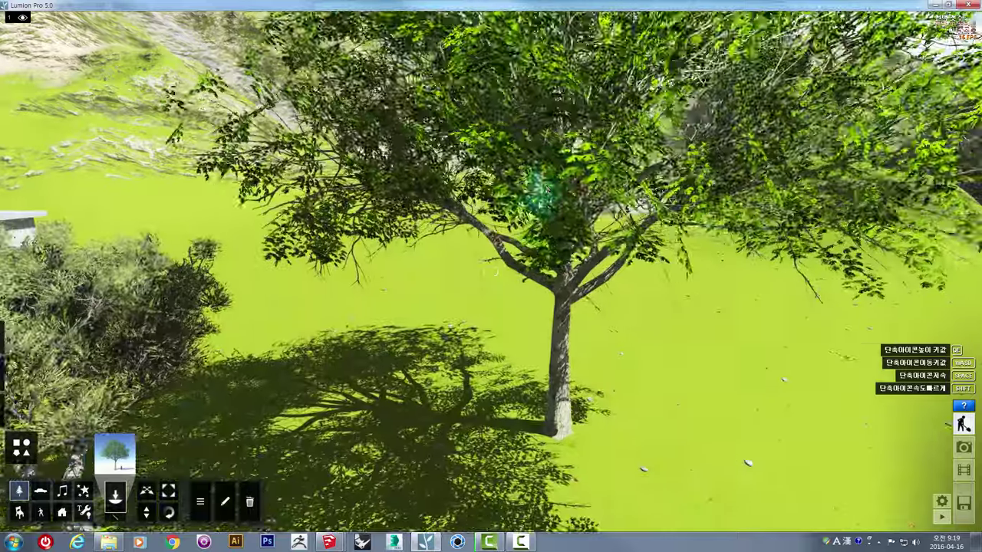
pyautogui.moveTo(540, 193); pyautogui.dragTo(484, 255, button='right')
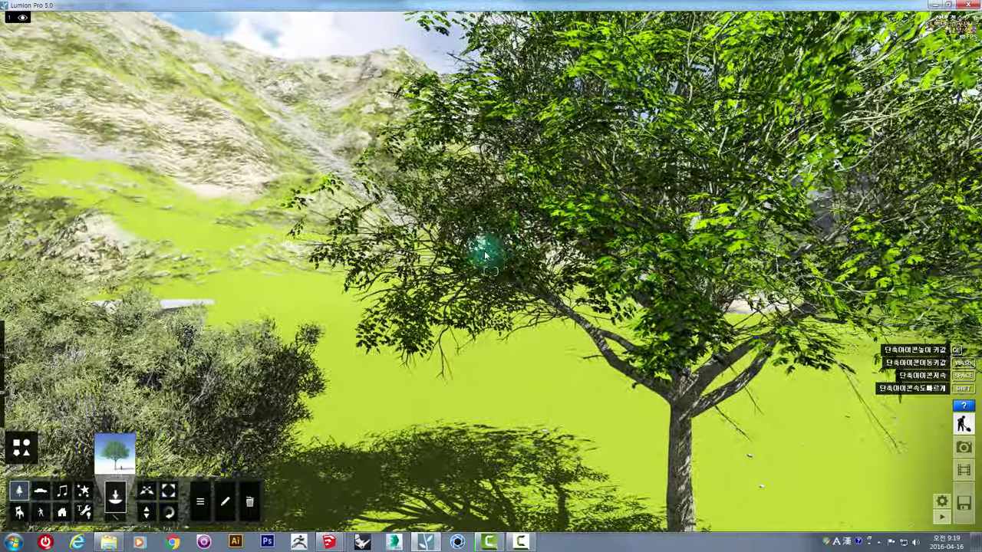
pyautogui.press('w')
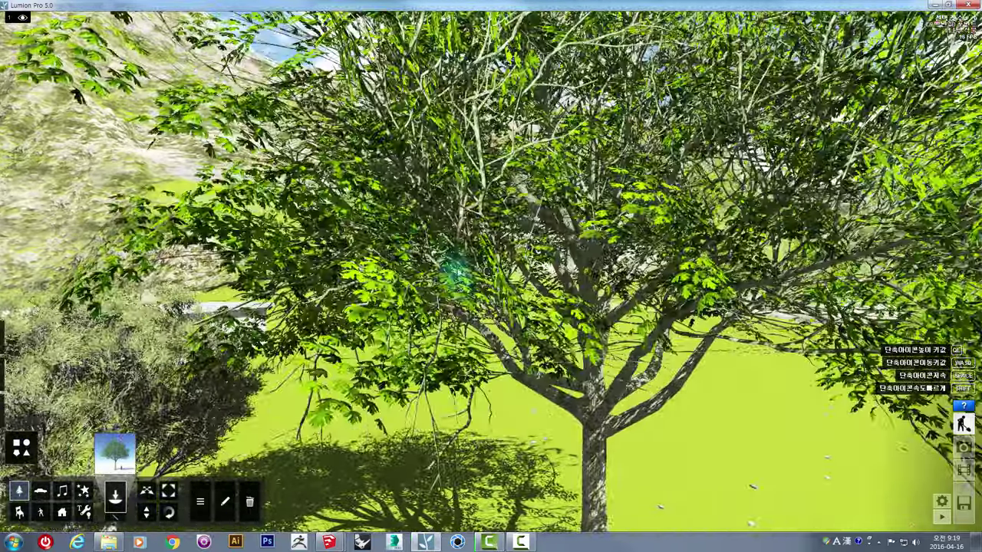
pyautogui.press('s')
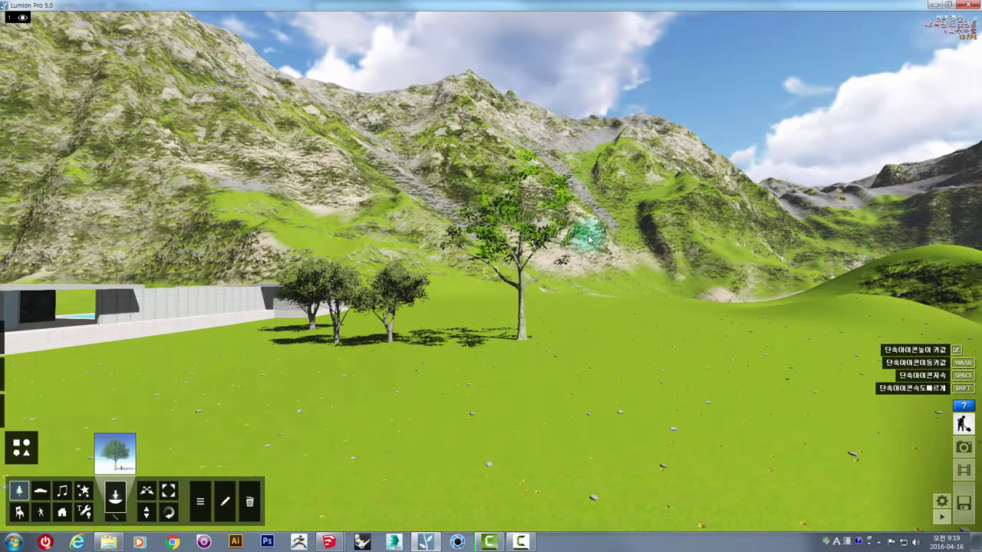
pyautogui.press('w')
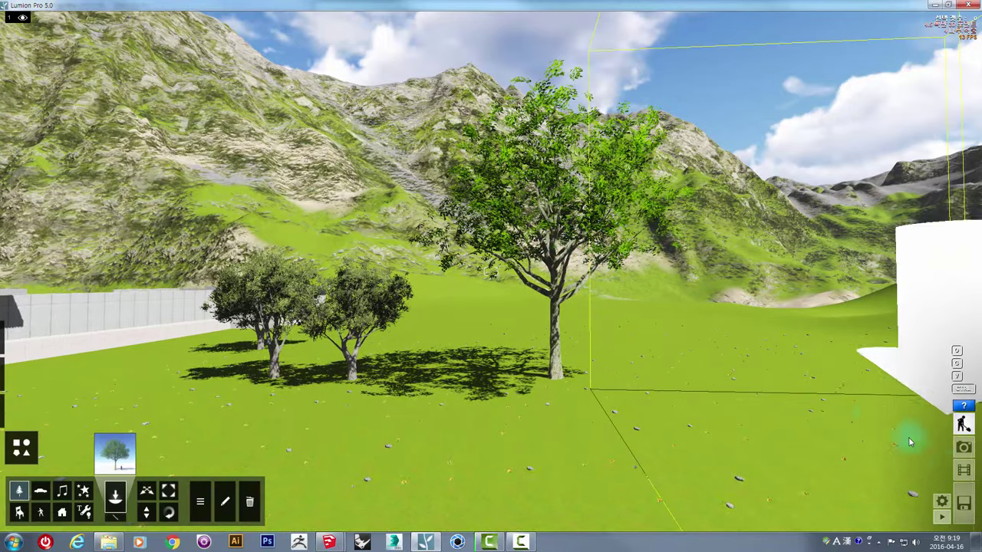
pyautogui.click(941, 502)
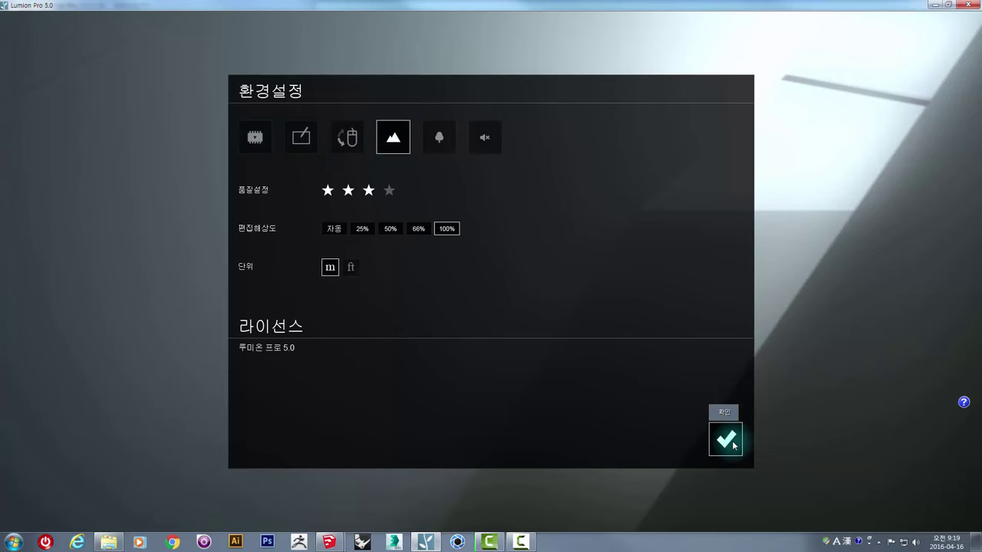
pyautogui.press('Escape')
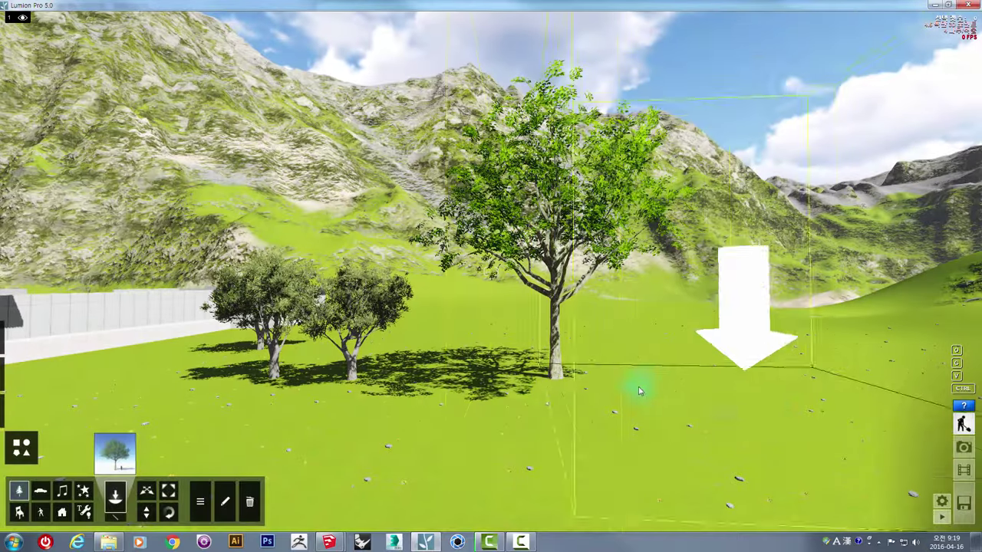
# Circle the tree group and the building, ending close to the tall maple
pyautogui.moveTo(644, 370); pyautogui.dragTo(537, 371, button='right')
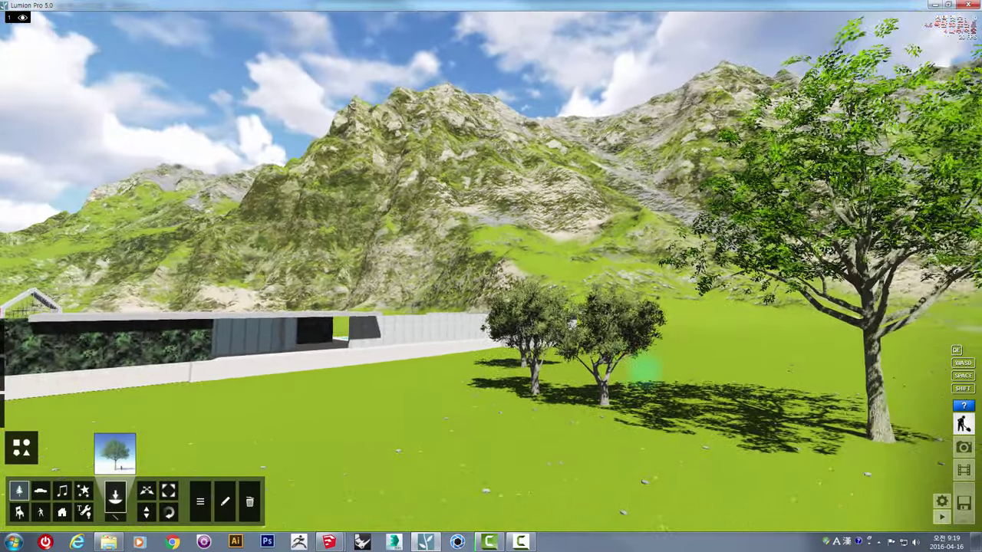
pyautogui.moveTo(644, 370); pyautogui.dragTo(723, 412, button='right')
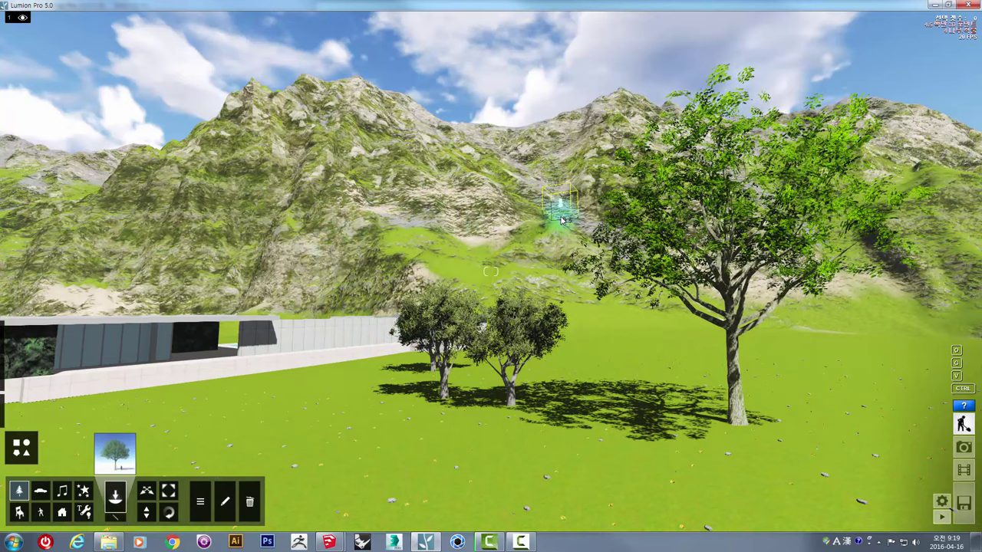
pyautogui.moveTo(552, 270)
pyautogui.mouseDown(button='right')
pyautogui.moveTo(577, 282)
pyautogui.moveTo(411, 274)
pyautogui.moveTo(481, 270)
pyautogui.mouseUp(button='right')
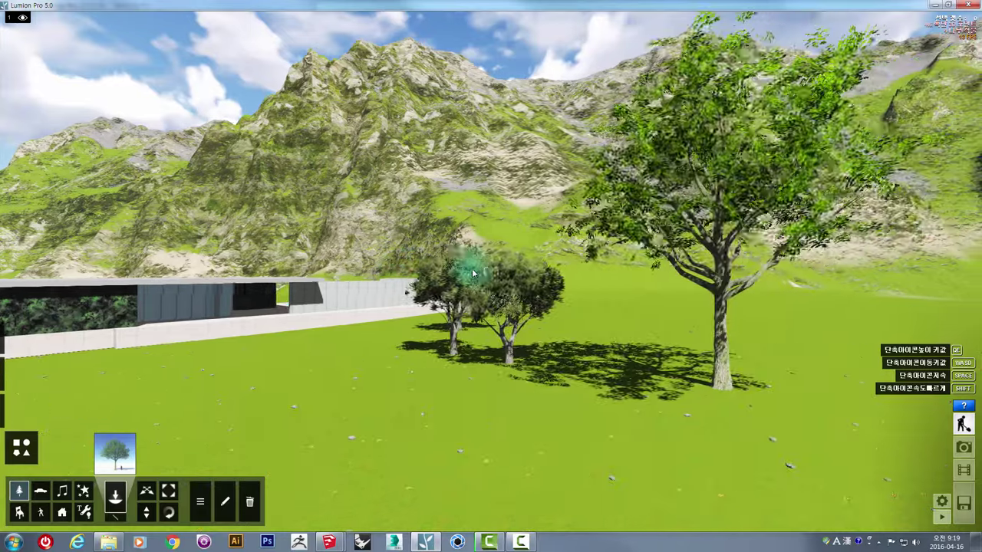
pyautogui.press('d')
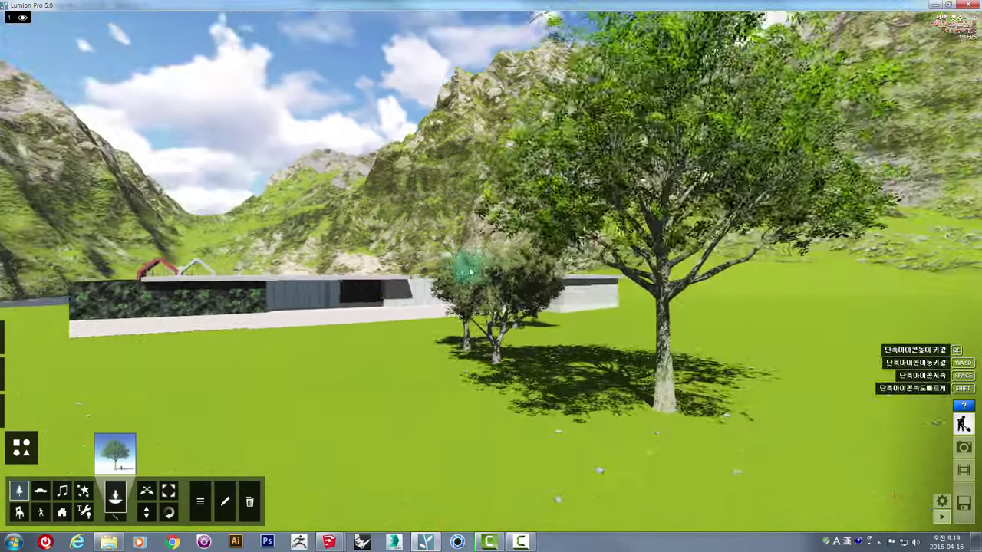
pyautogui.press('d')
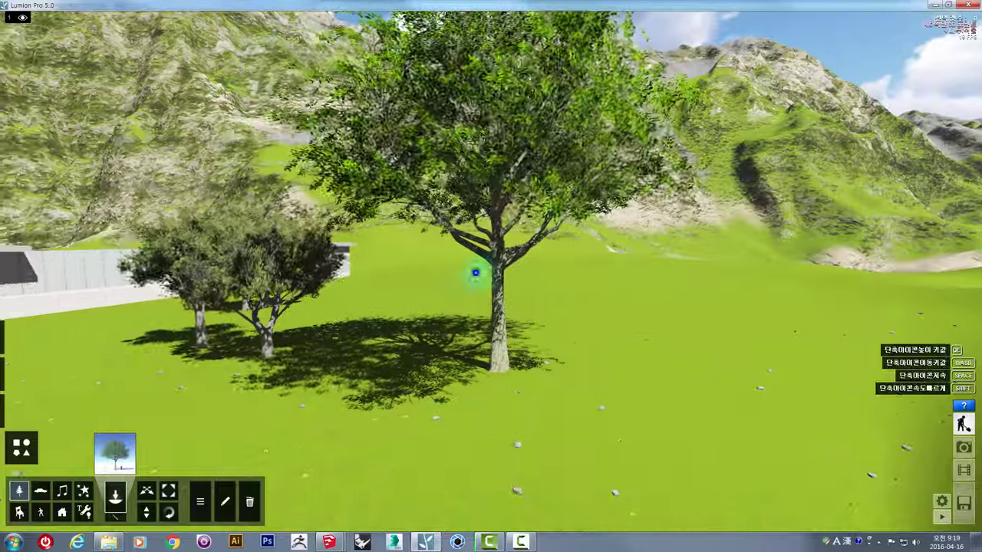
pyautogui.press('a')
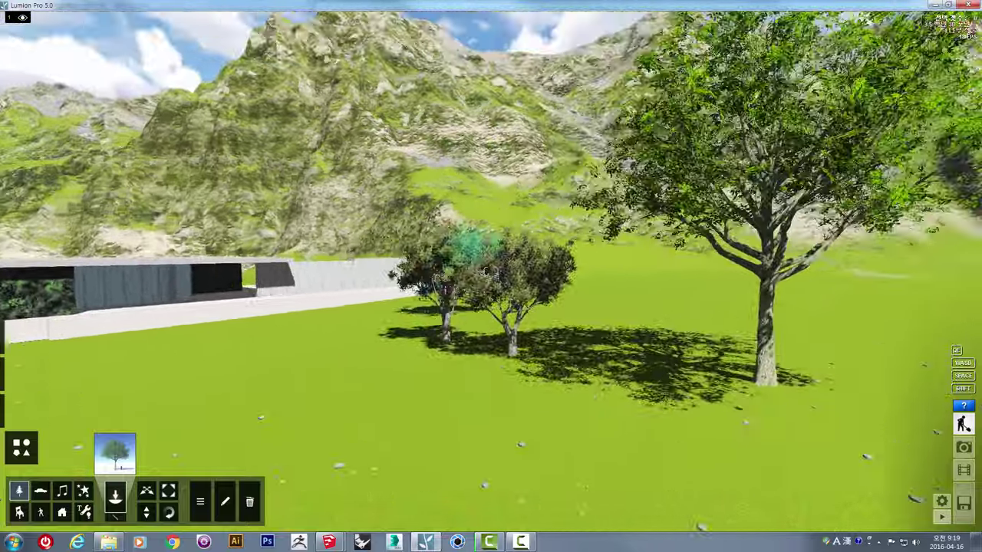
pyautogui.press('d')
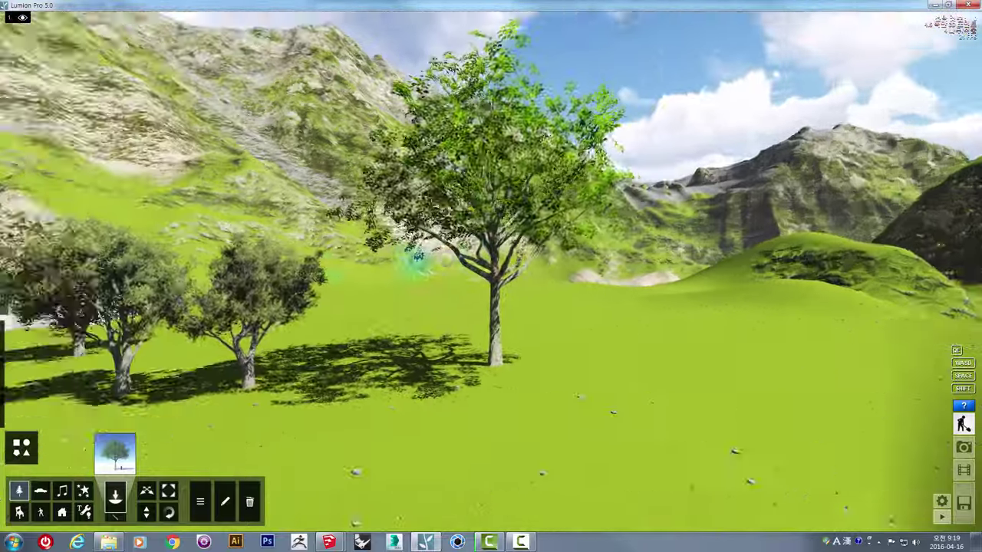
pyautogui.press('a')
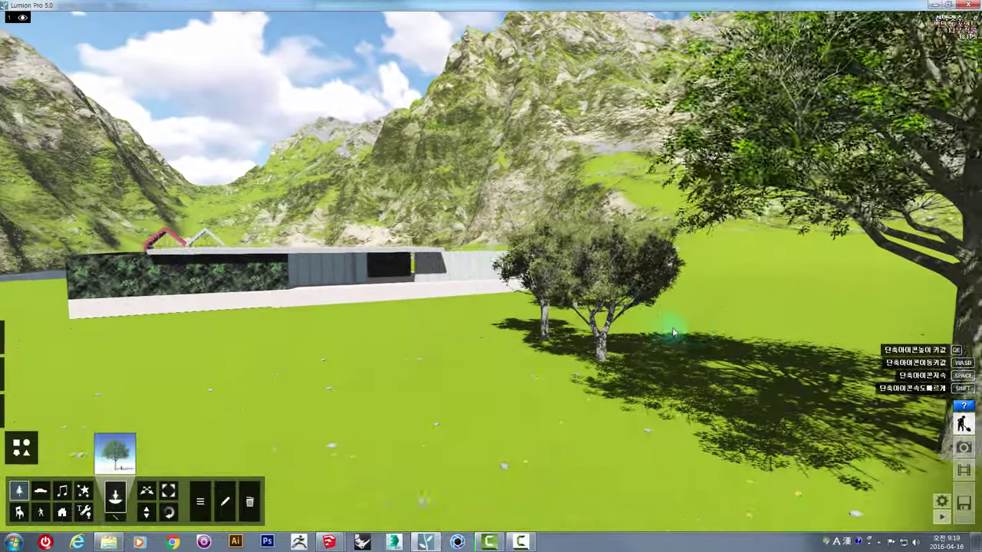
pyautogui.press('d')
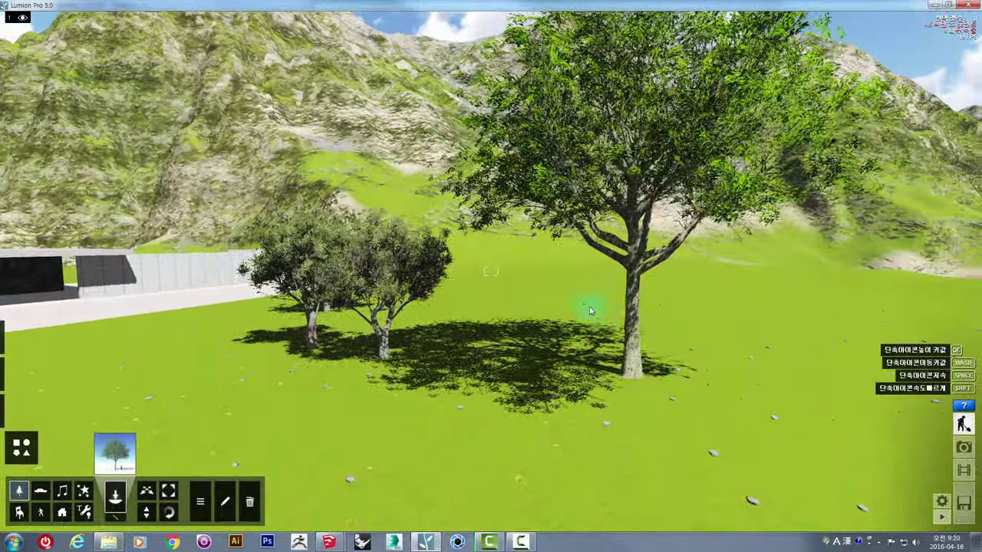
pyautogui.click(147, 491)
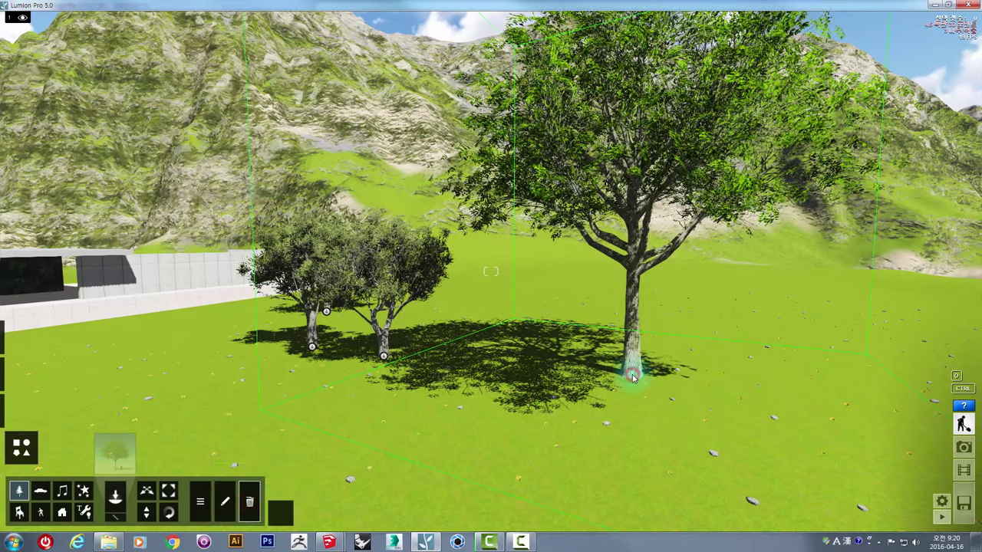
pyautogui.click(633, 376)
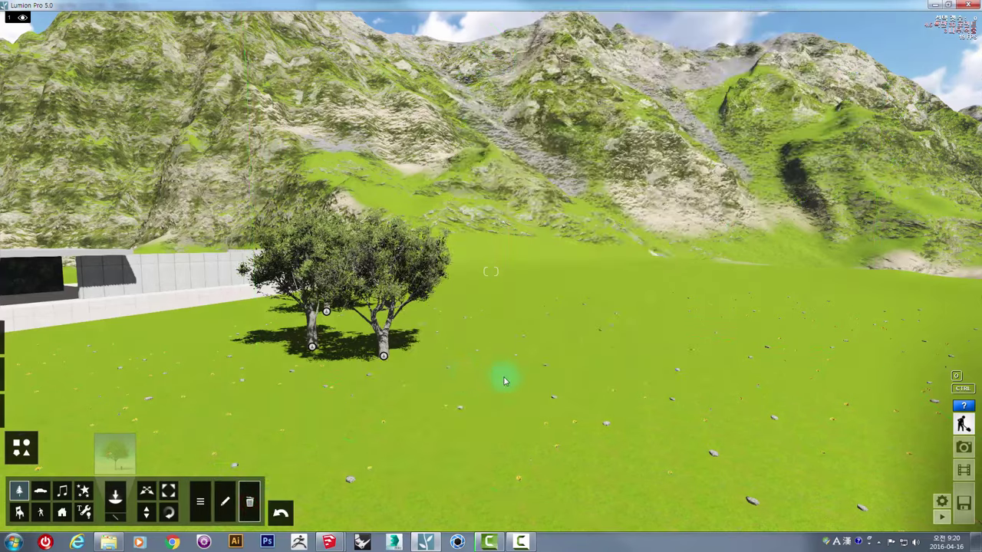
pyautogui.click(281, 513)
pyautogui.moveTo(468, 356); pyautogui.dragTo(463, 318, button='right')
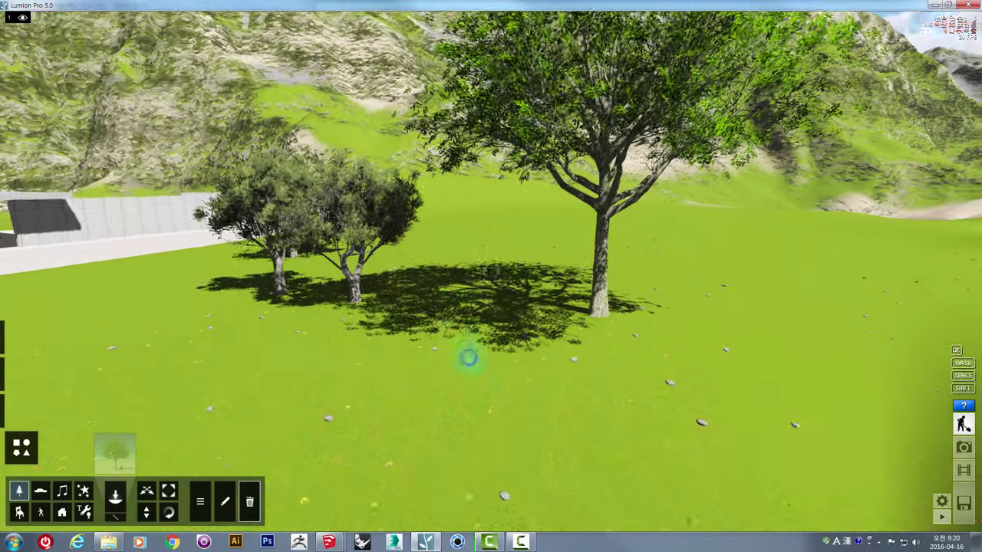
pyautogui.press('w')
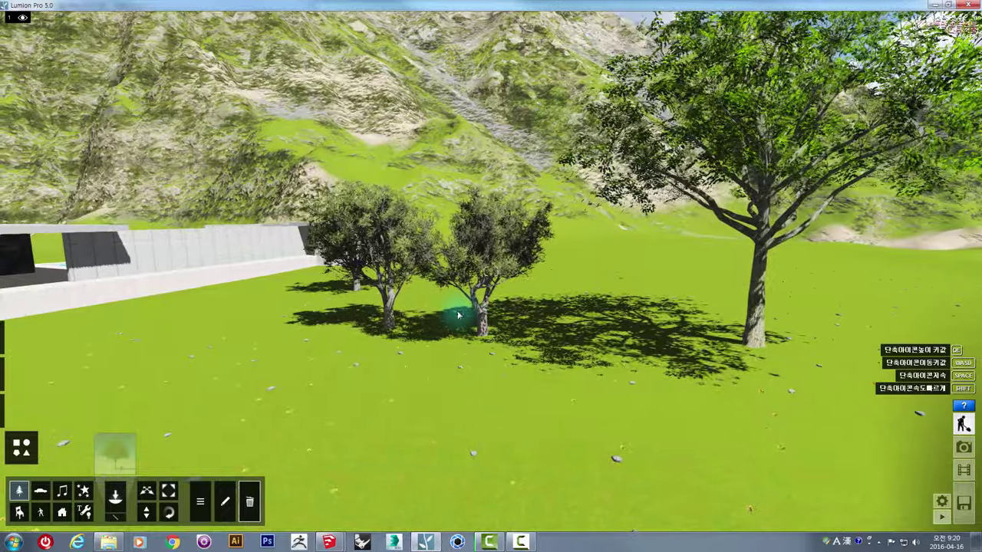
pyautogui.moveTo(458, 316)
pyautogui.mouseDown(button='right')
pyautogui.moveTo(505, 307)
pyautogui.moveTo(492, 310)
pyautogui.moveTo(680, 328)
pyautogui.moveTo(377, 324)
pyautogui.moveTo(169, 450)
pyautogui.mouseUp(button='right')
pyautogui.press('w')
pyautogui.press('s')
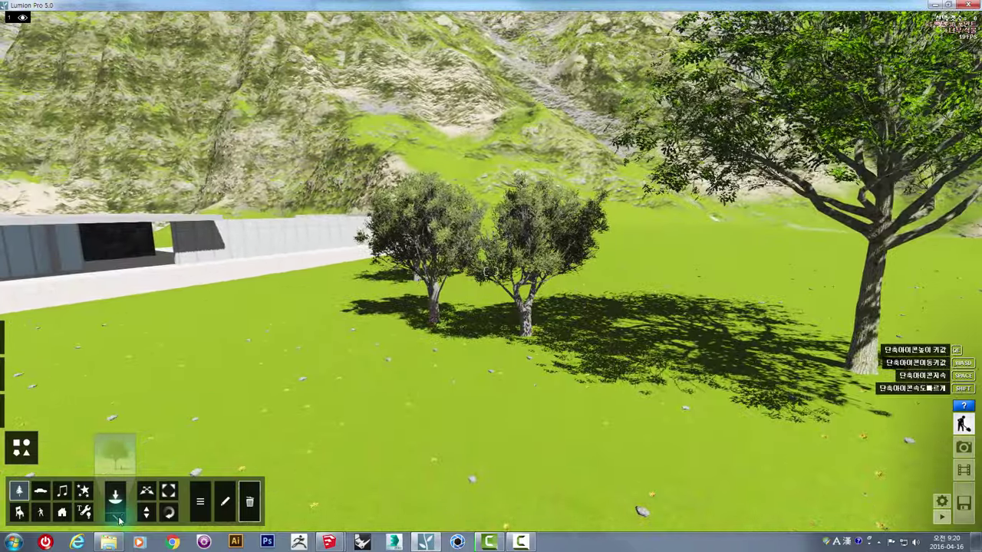
# Return to tree placement and frame the house and trees from a raised view
pyautogui.click(117, 521)
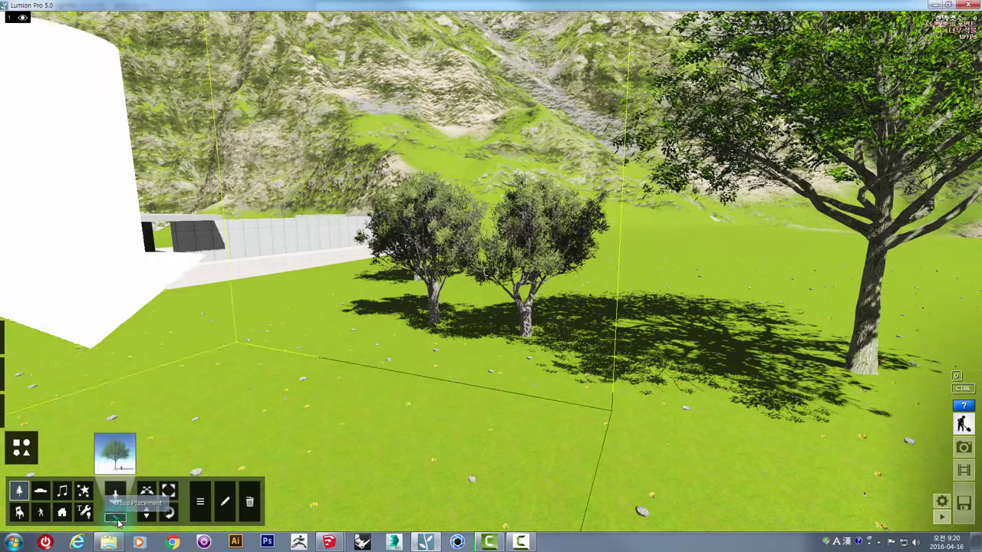
pyautogui.press('s')
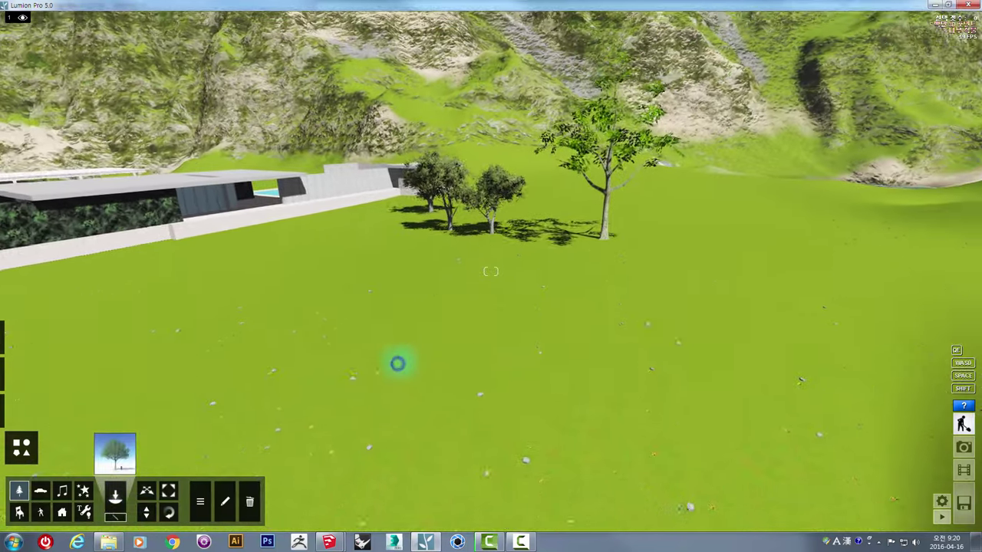
pyautogui.moveTo(397, 364); pyautogui.dragTo(976, 500, button='right')
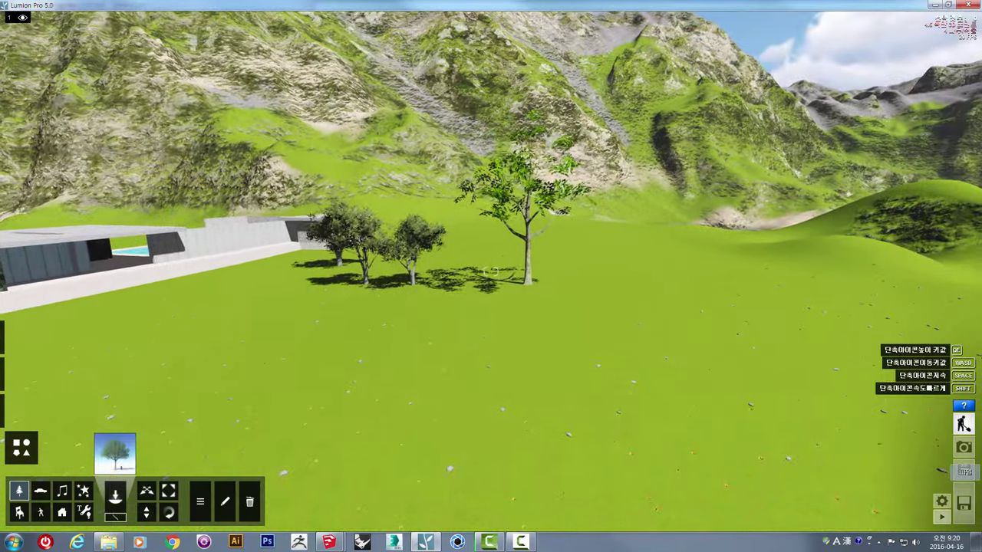
pyautogui.moveTo(942, 470); pyautogui.dragTo(708, 279, button='right')
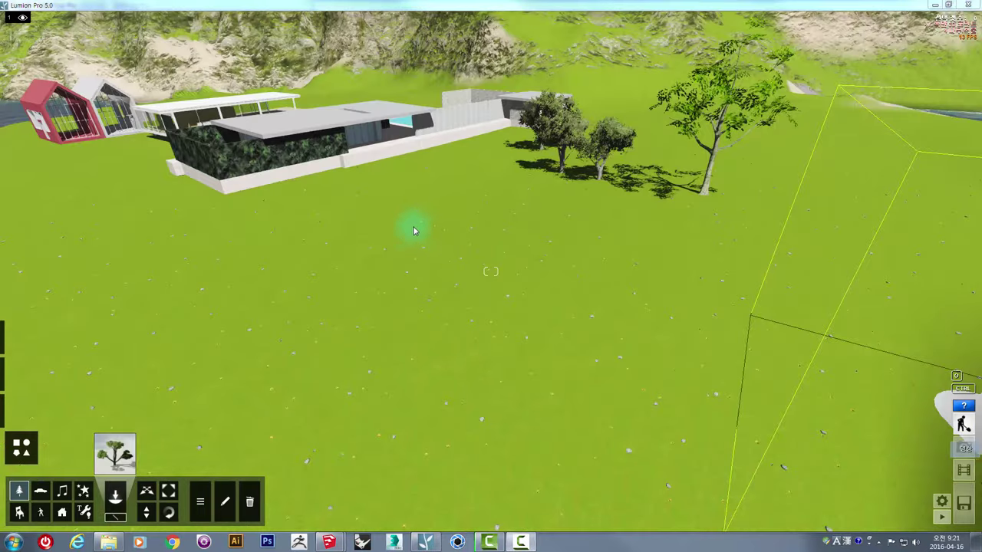
pyautogui.moveTo(413, 231)
pyautogui.mouseDown(button='right')
pyautogui.moveTo(399, 228)
pyautogui.moveTo(657, 289)
pyautogui.mouseUp(button='right')
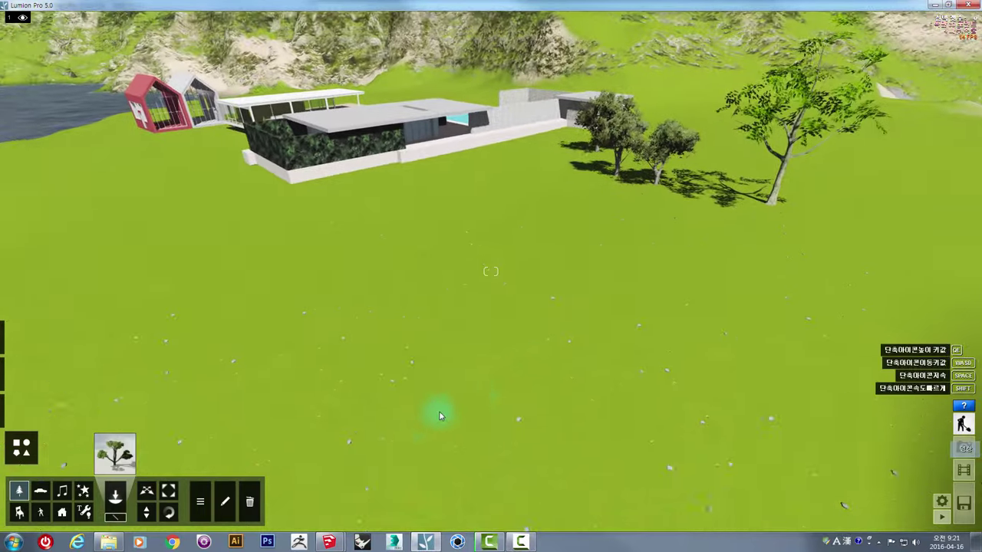
# Use Mass Placement with AfricanOlive3_RT to draw a tree line across the grass
pyautogui.click(124, 518)
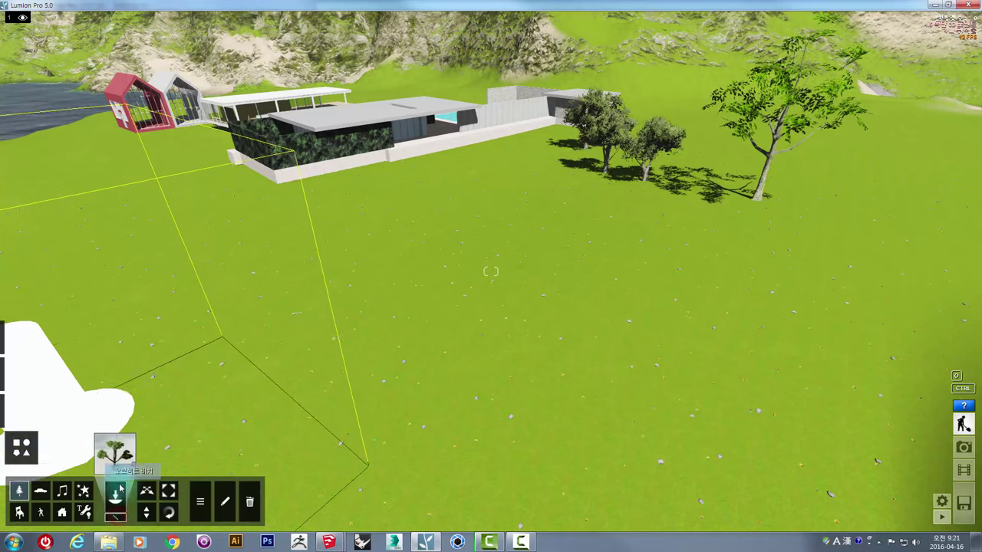
pyautogui.click(115, 454)
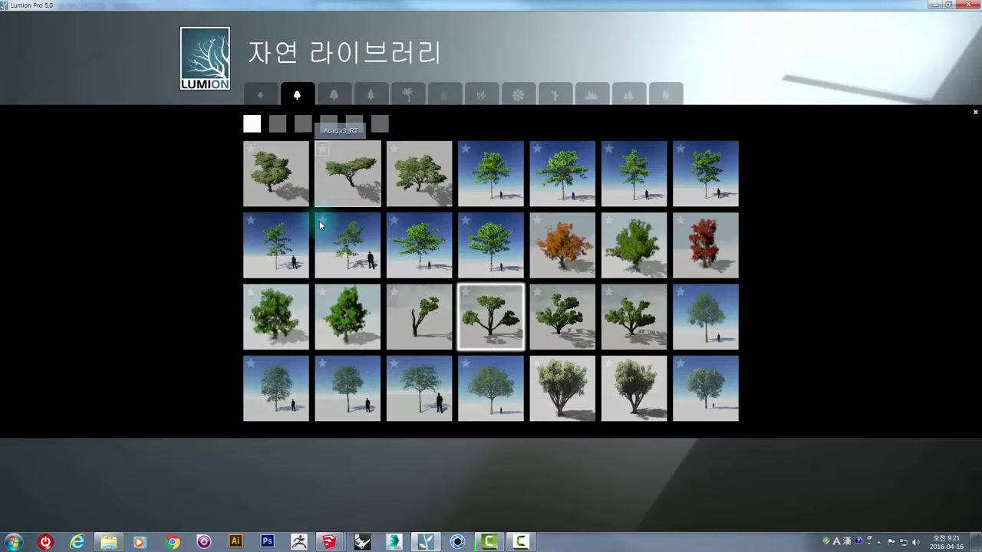
pyautogui.click(256, 98)
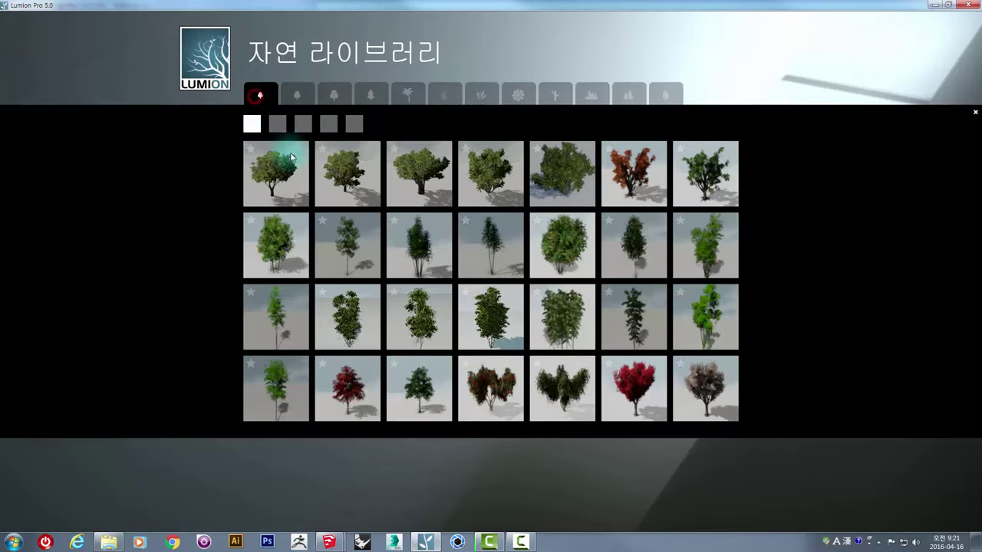
pyautogui.click(347, 177)
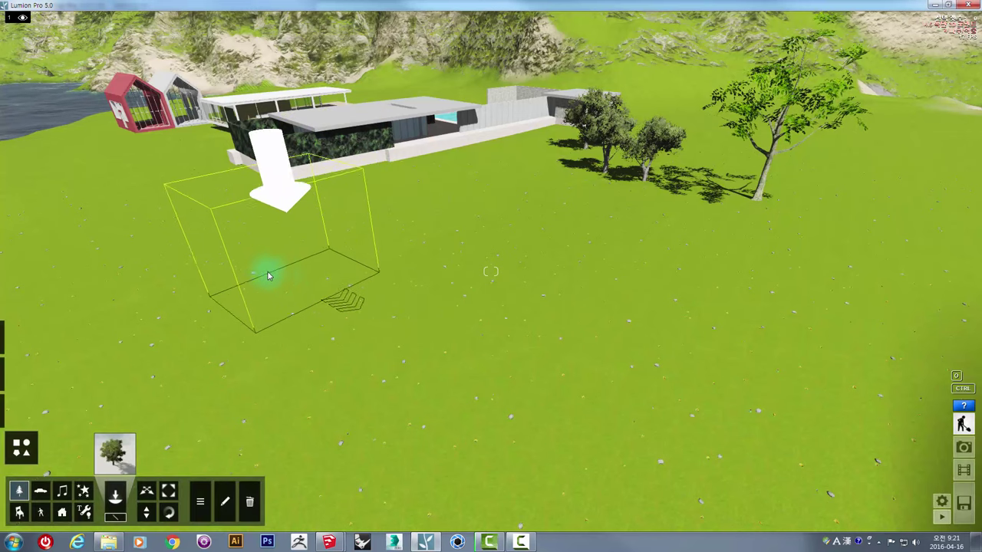
pyautogui.keyDown('ctrl'); pyautogui.moveTo(247, 269); pyautogui.dragTo(873, 243); pyautogui.keyUp('ctrl')
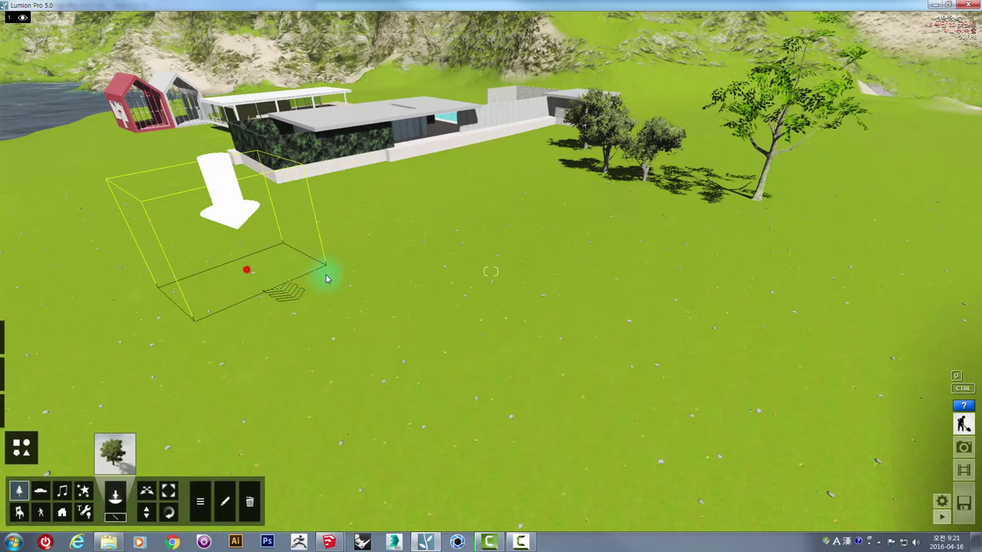
pyautogui.click(872, 240)
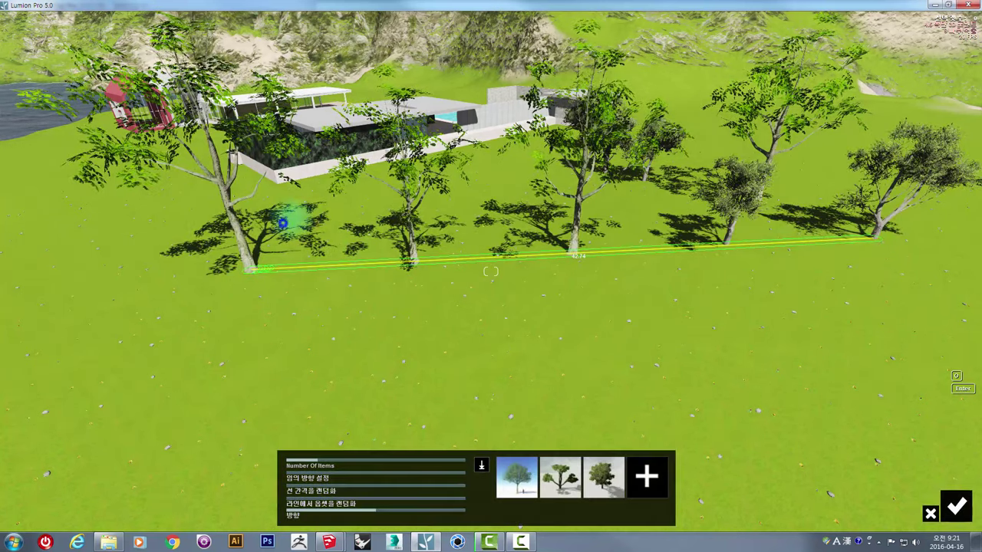
# Add the bushy tree from the Nature Library to the line's tree set
pyautogui.moveTo(490, 271)
pyautogui.mouseDown(button='right')
pyautogui.moveTo(559, 373)
pyautogui.moveTo(556, 480)
pyautogui.mouseUp(button='right')
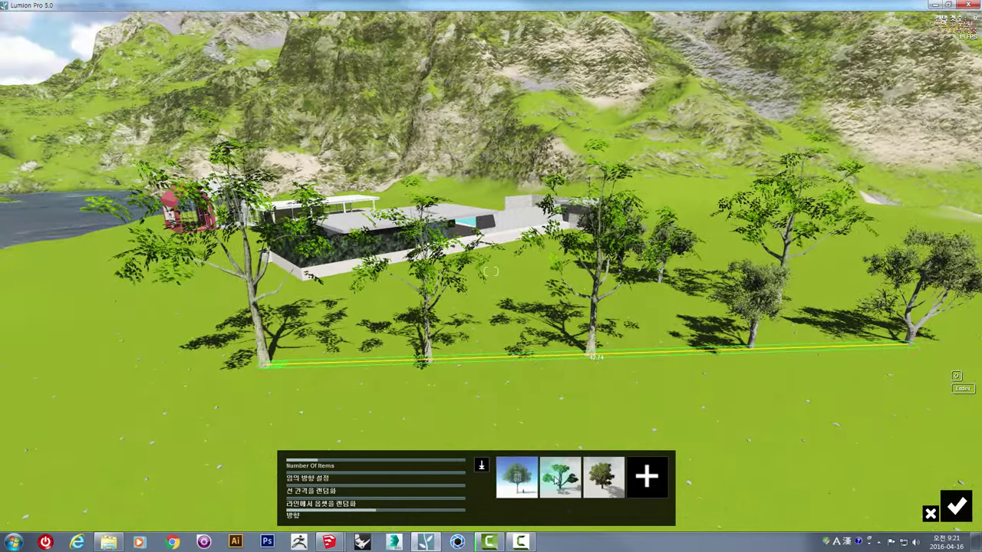
pyautogui.click(646, 477)
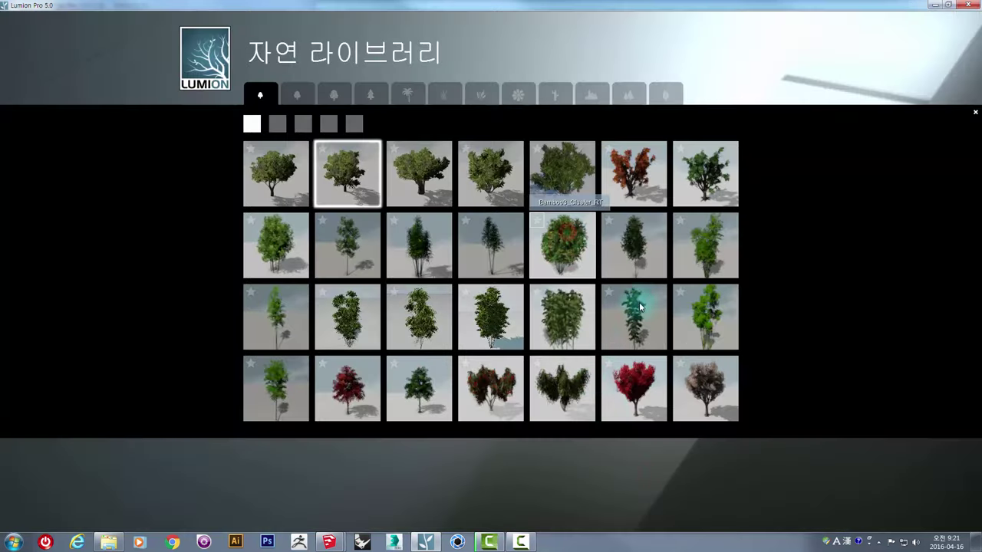
pyautogui.click(562, 245)
pyautogui.click(646, 472)
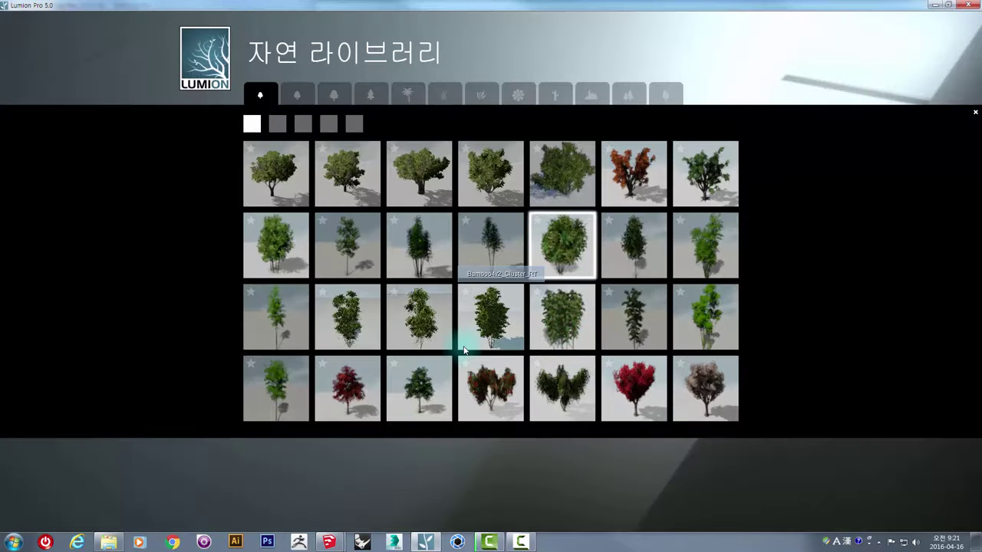
pyautogui.click(685, 454)
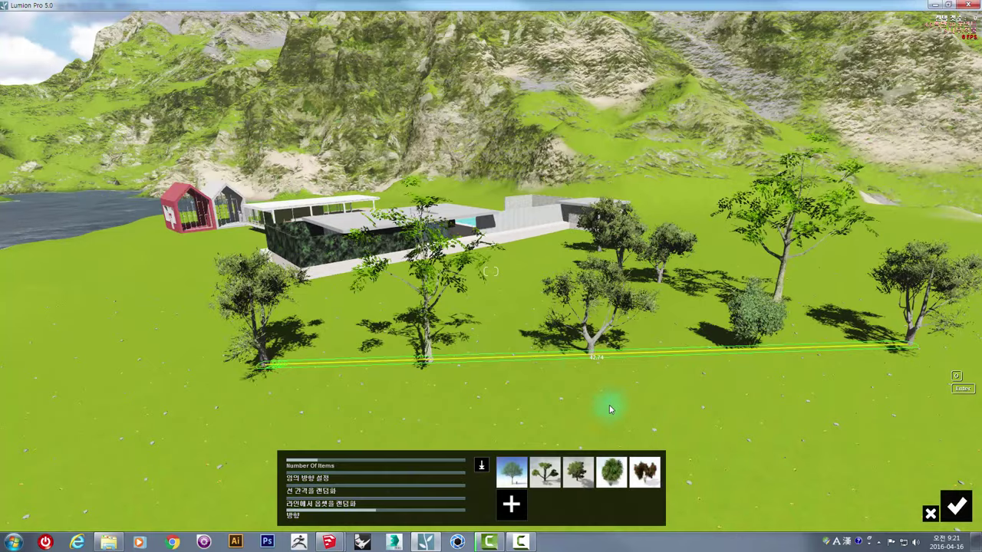
pyautogui.scroll(3, 570, 350)
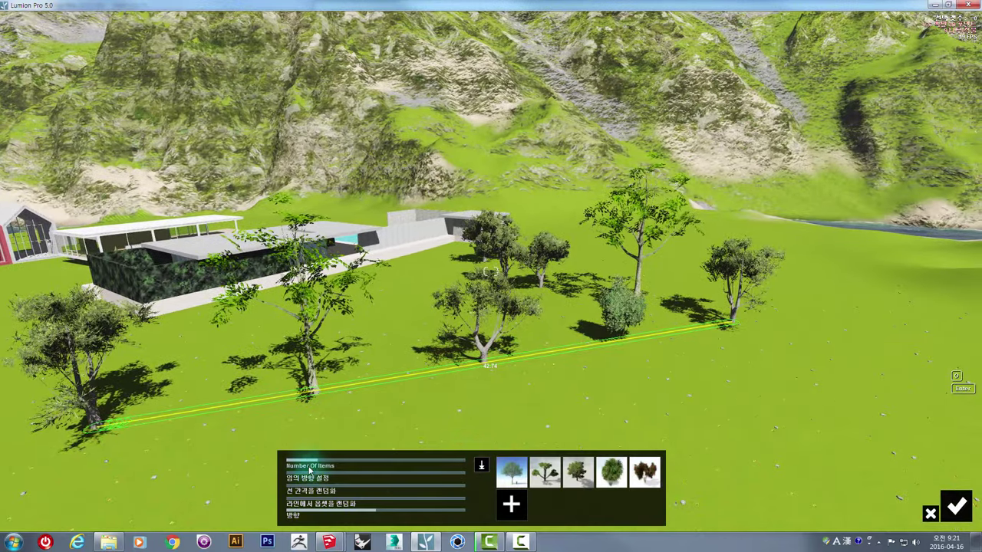
# Set 12 trees with random direction, spacing randomness 0.7 and random offset, then confirm
pyautogui.moveTo(321, 460); pyautogui.dragTo(346, 463)
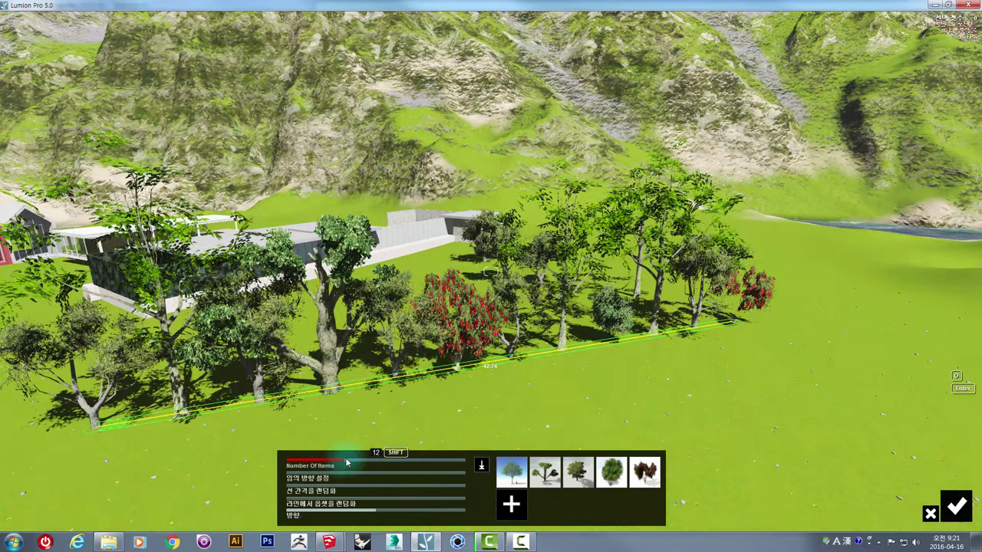
pyautogui.moveTo(296, 477)
pyautogui.mouseDown()
pyautogui.moveTo(315, 477)
pyautogui.moveTo(291, 474)
pyautogui.mouseUp()
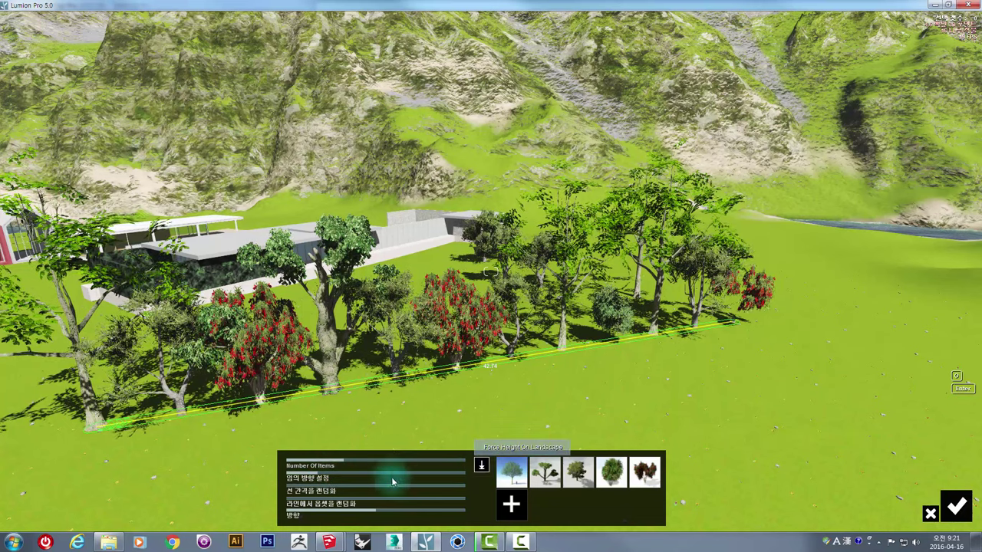
pyautogui.moveTo(296, 481)
pyautogui.mouseDown()
pyautogui.moveTo(341, 483)
pyautogui.moveTo(230, 483)
pyautogui.mouseUp()
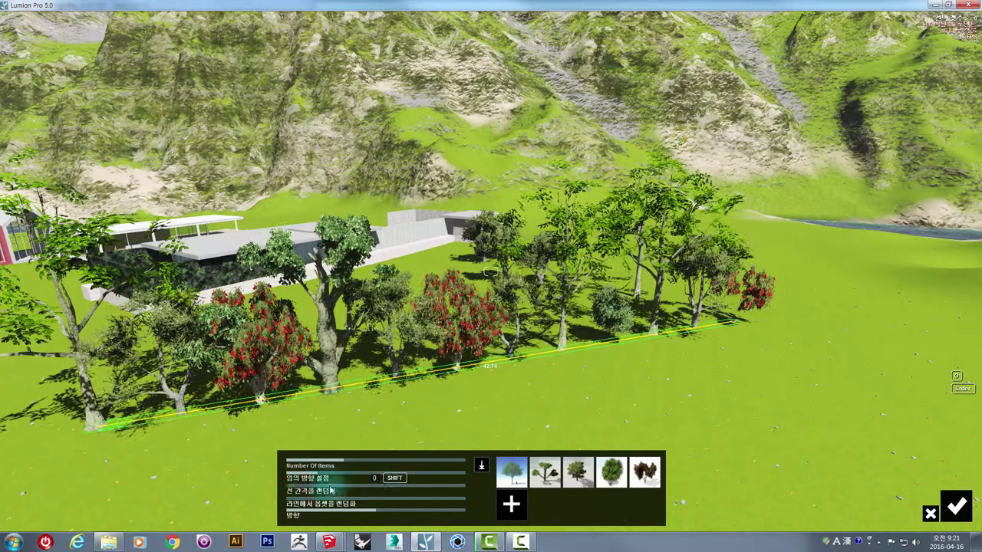
pyautogui.moveTo(330, 490)
pyautogui.mouseDown()
pyautogui.moveTo(300, 495)
pyautogui.moveTo(328, 504)
pyautogui.moveTo(317, 506)
pyautogui.mouseUp()
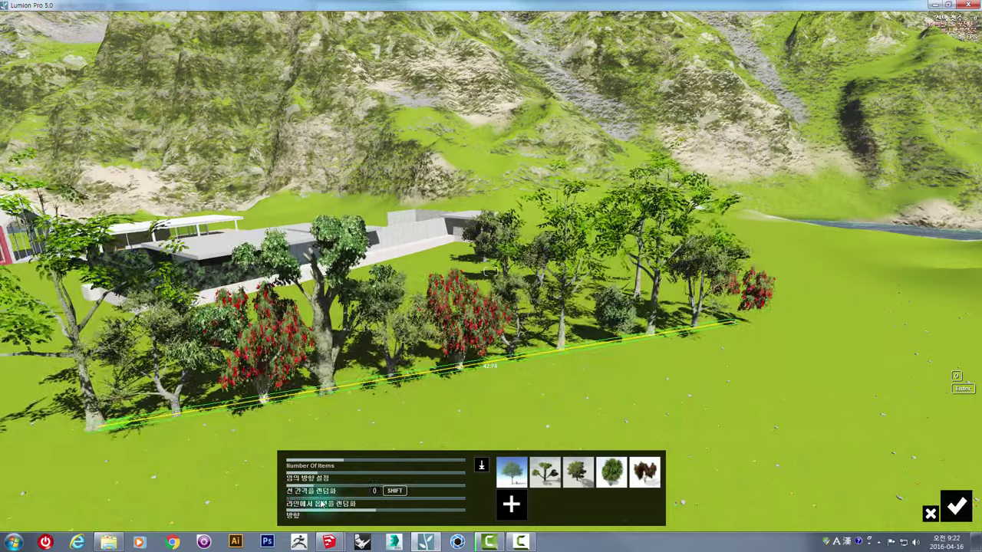
pyautogui.moveTo(317, 506); pyautogui.dragTo(349, 503)
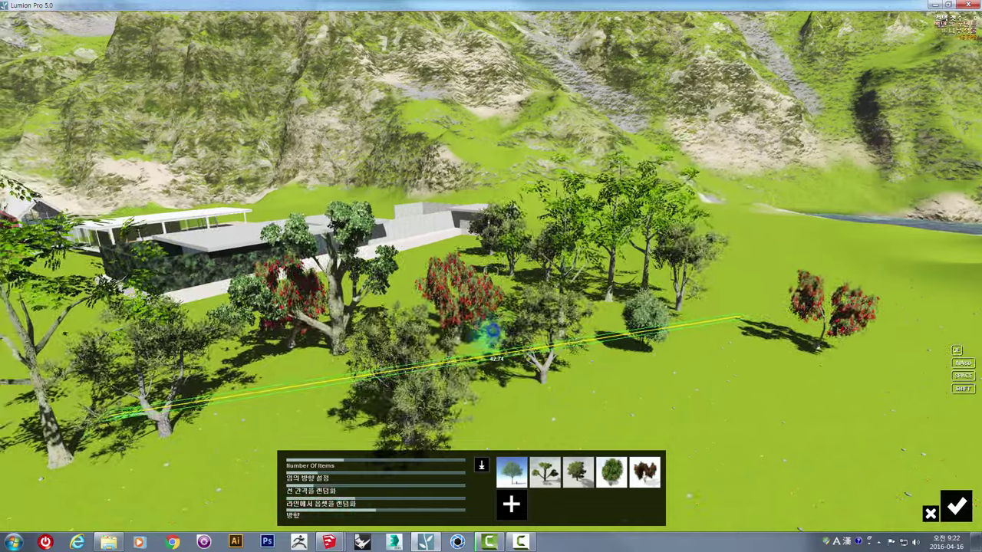
pyautogui.moveTo(487, 333)
pyautogui.mouseDown(button='right')
pyautogui.moveTo(491, 271)
pyautogui.moveTo(511, 373)
pyautogui.mouseUp(button='right')
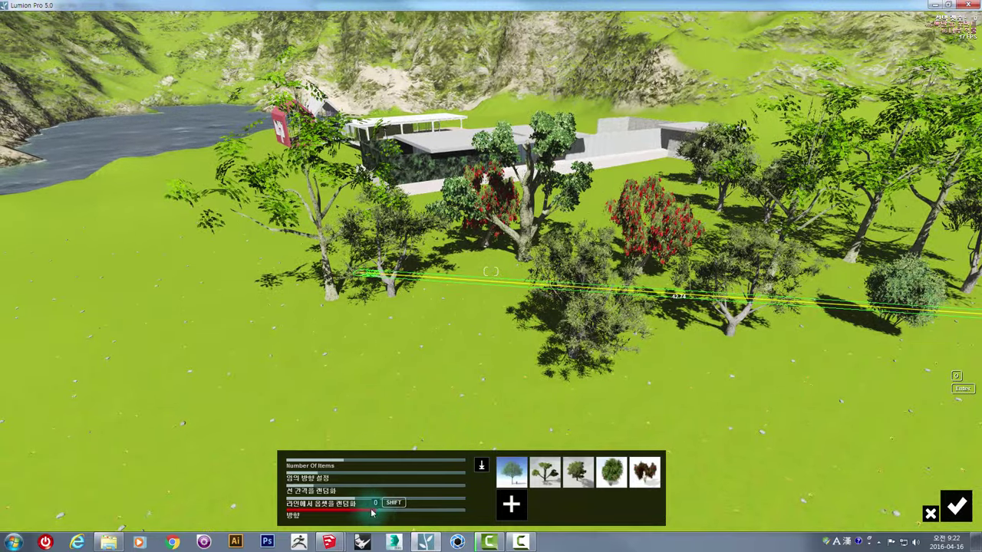
pyautogui.moveTo(383, 512)
pyautogui.mouseDown()
pyautogui.moveTo(471, 512)
pyautogui.moveTo(298, 514)
pyautogui.mouseUp()
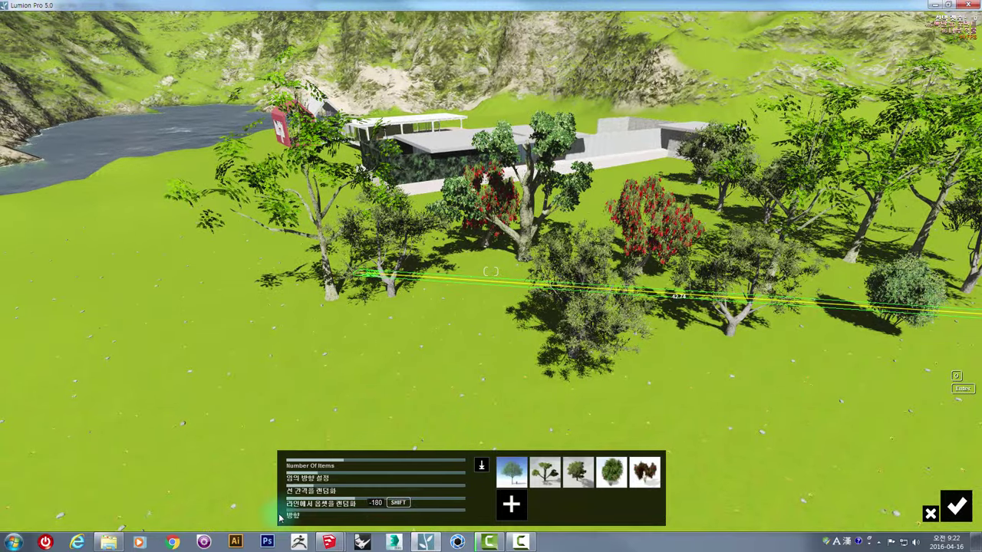
pyautogui.click(957, 506)
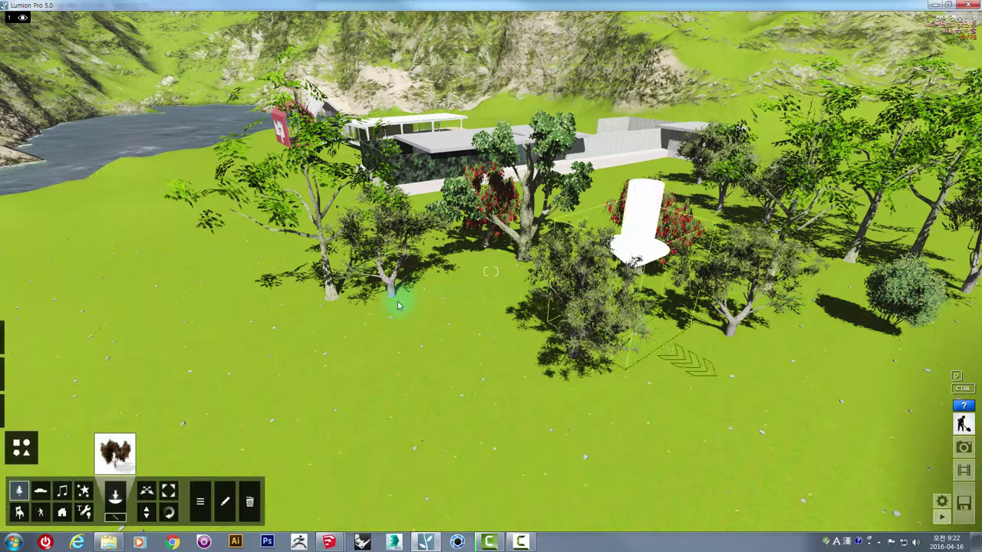
# Give the large front tree's leaves hue 0.4, saturation 1.4 and range 0.6, then deselect it
pyautogui.moveTo(394, 300)
pyautogui.mouseDown(button='right')
pyautogui.moveTo(426, 320)
pyautogui.moveTo(230, 458)
pyautogui.mouseUp(button='right')
pyautogui.press('w')
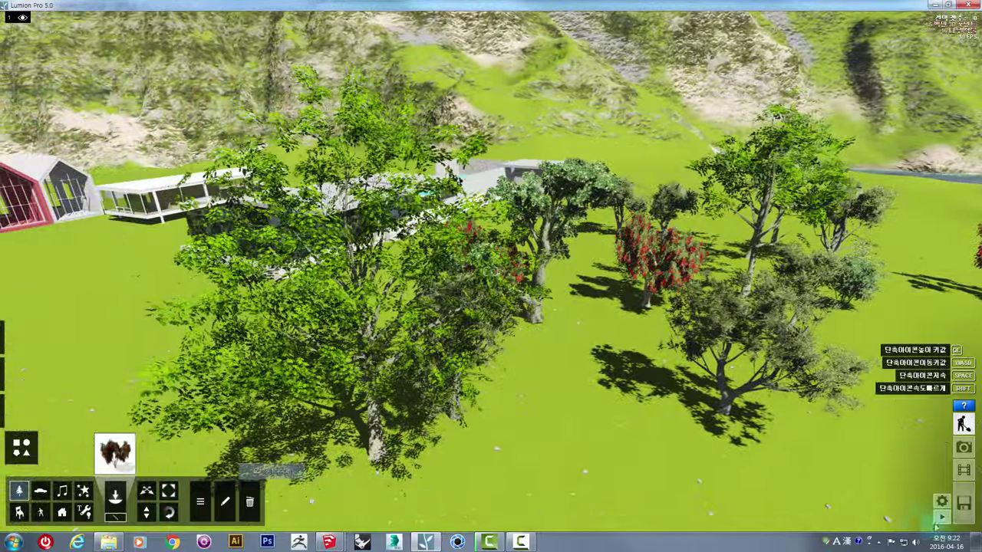
pyautogui.click(223, 505)
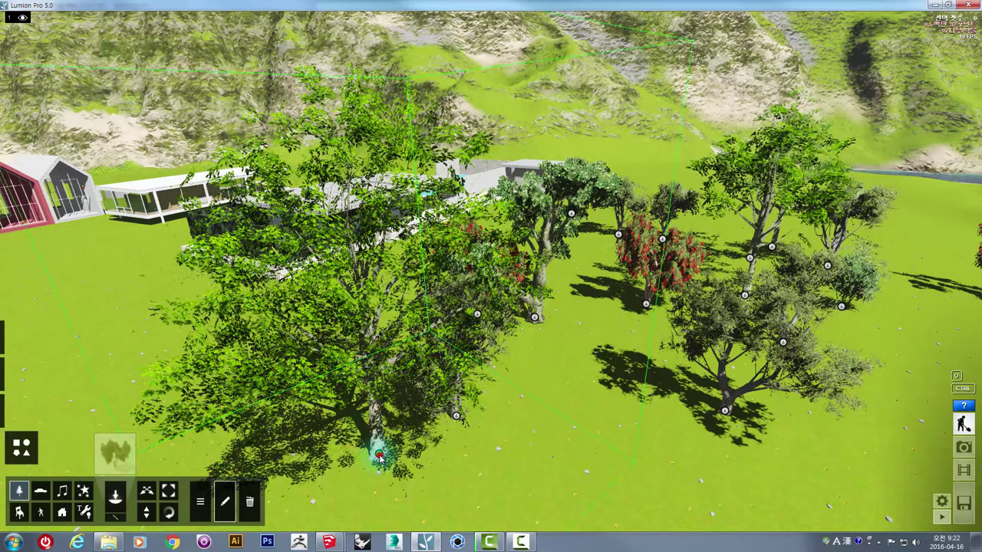
pyautogui.click(379, 456)
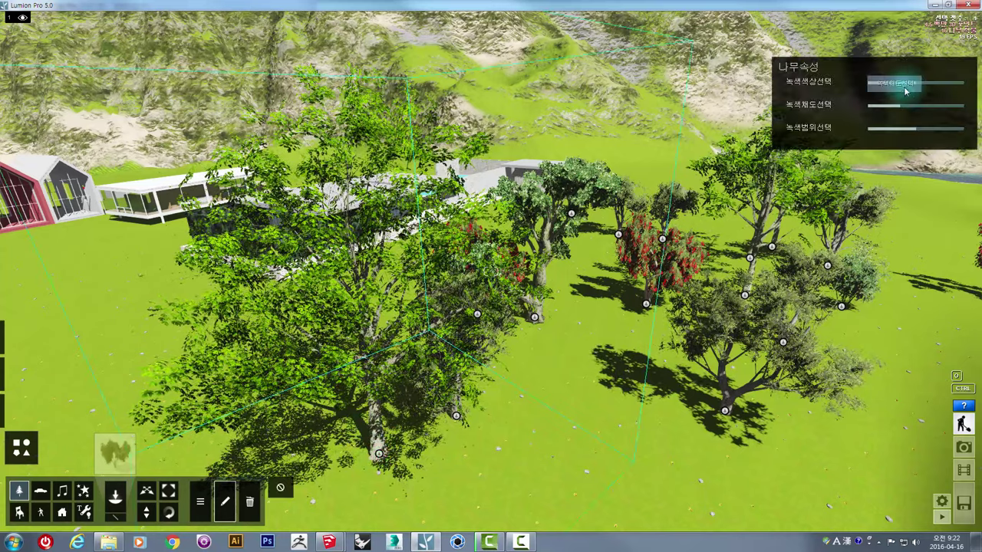
pyautogui.moveTo(886, 82)
pyautogui.mouseDown()
pyautogui.moveTo(874, 82)
pyautogui.moveTo(928, 92)
pyautogui.mouseUp()
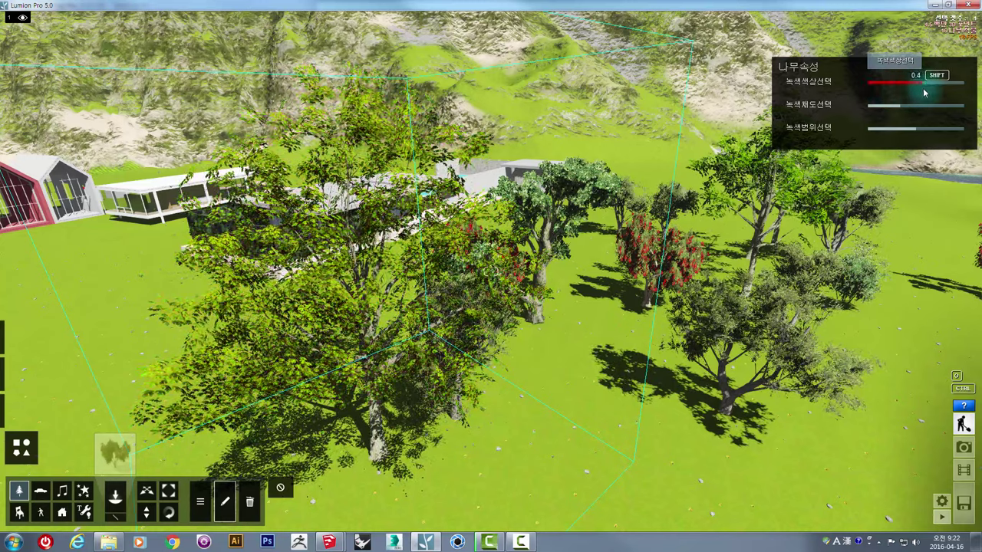
pyautogui.moveTo(900, 106)
pyautogui.mouseDown()
pyautogui.moveTo(929, 115)
pyautogui.moveTo(859, 111)
pyautogui.moveTo(909, 109)
pyautogui.moveTo(909, 128)
pyautogui.moveTo(920, 129)
pyautogui.moveTo(893, 129)
pyautogui.mouseUp()
pyautogui.moveTo(598, 274); pyautogui.dragTo(487, 339, button='right')
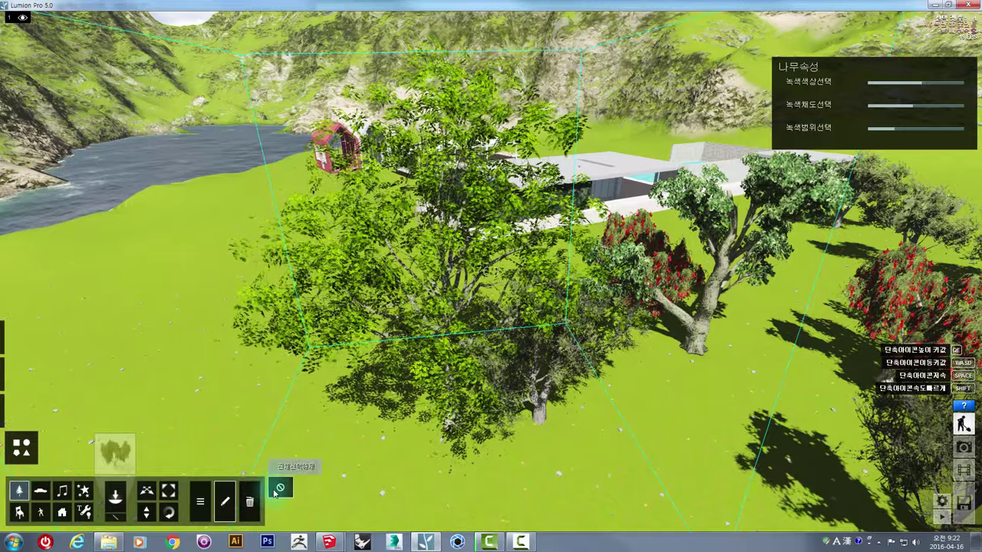
pyautogui.click(280, 490)
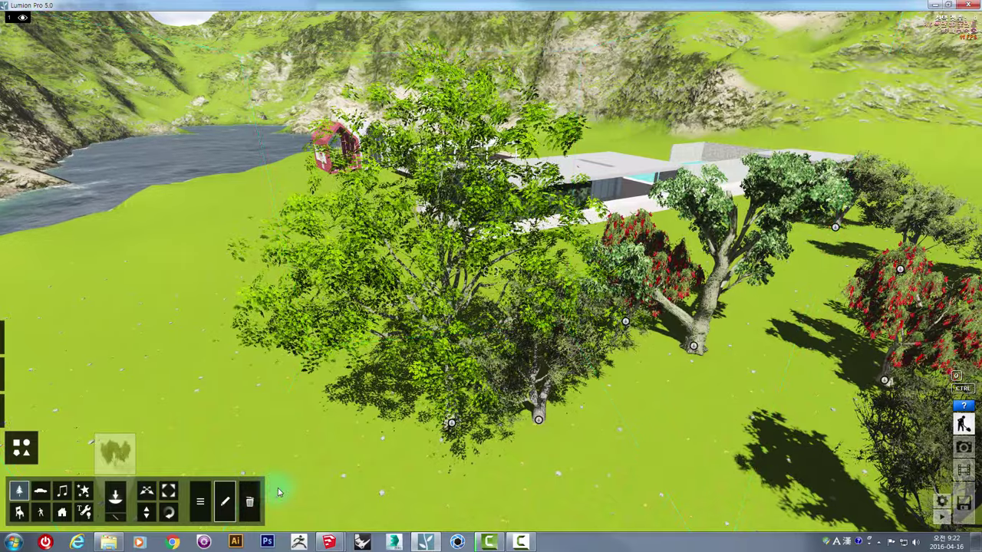
pyautogui.moveTo(349, 479); pyautogui.dragTo(485, 503, button='right')
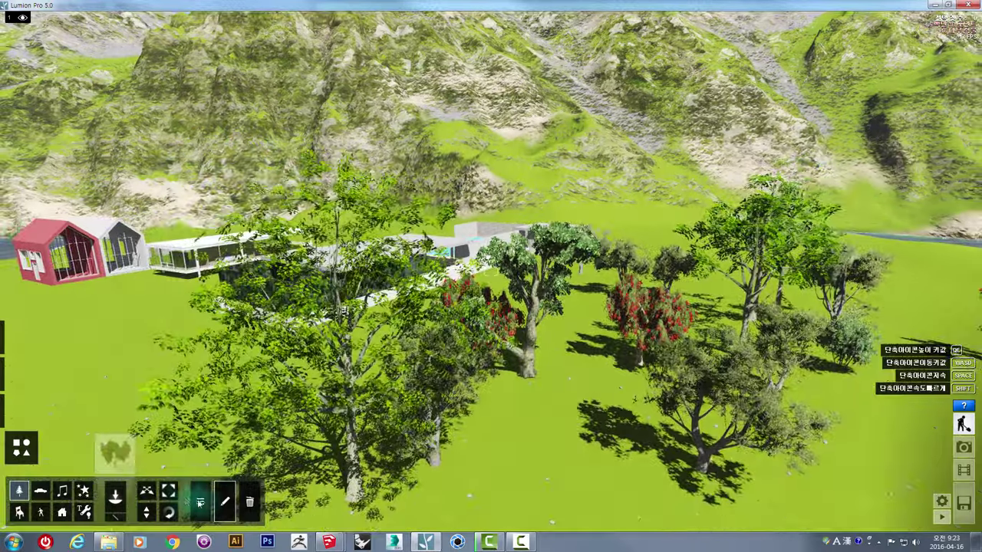
# Show the transform options menu (≡) for the placed trees
pyautogui.click(203, 502)
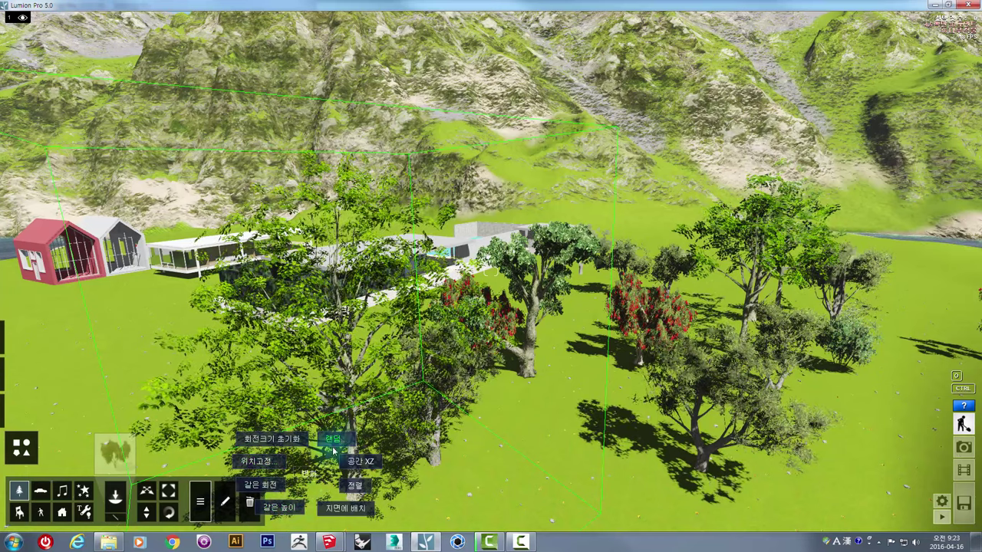
# Close the options and select all trees sharing the large front tree's model
pyautogui.click(203, 503)
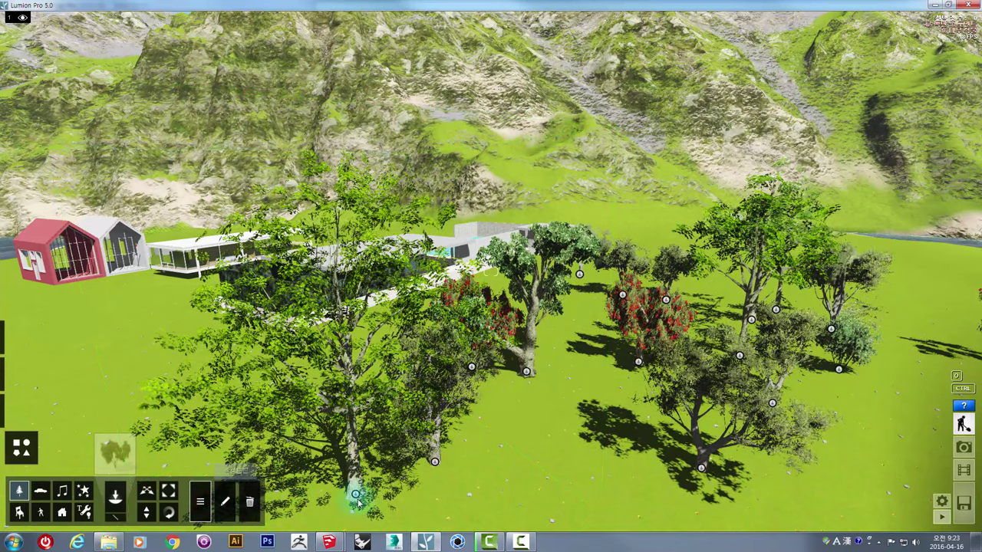
pyautogui.click(404, 475)
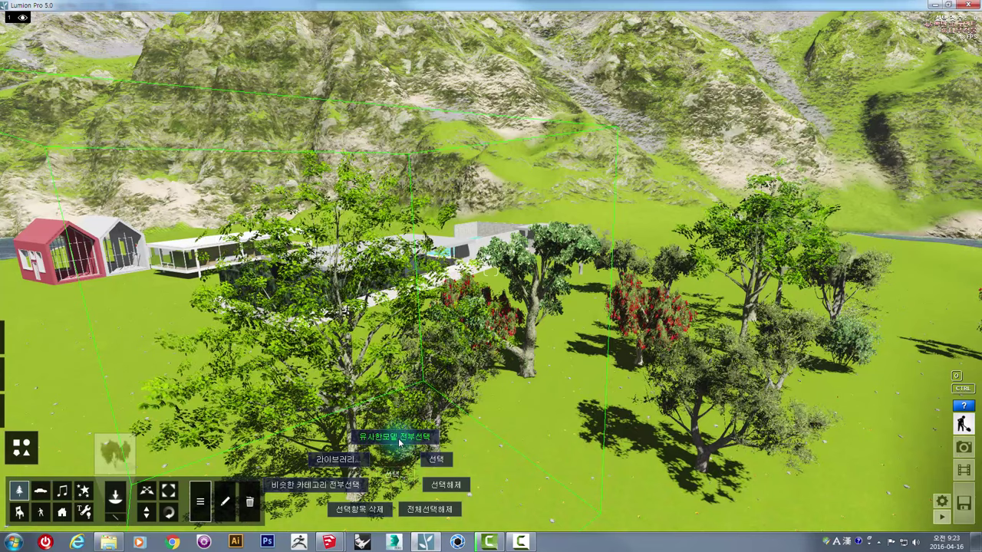
pyautogui.click(399, 438)
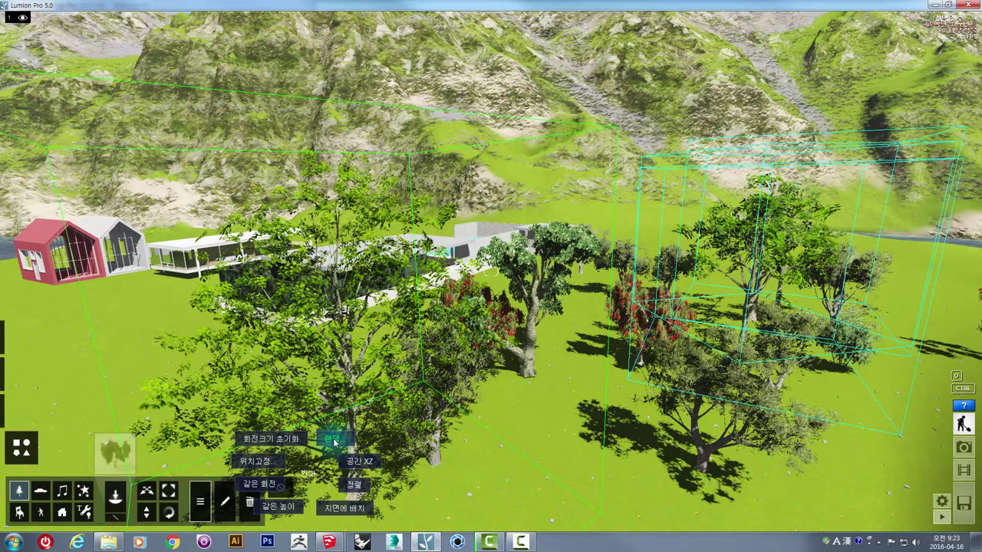
# Apply random rotation and size to the selected matching trees
pyautogui.click(334, 440)
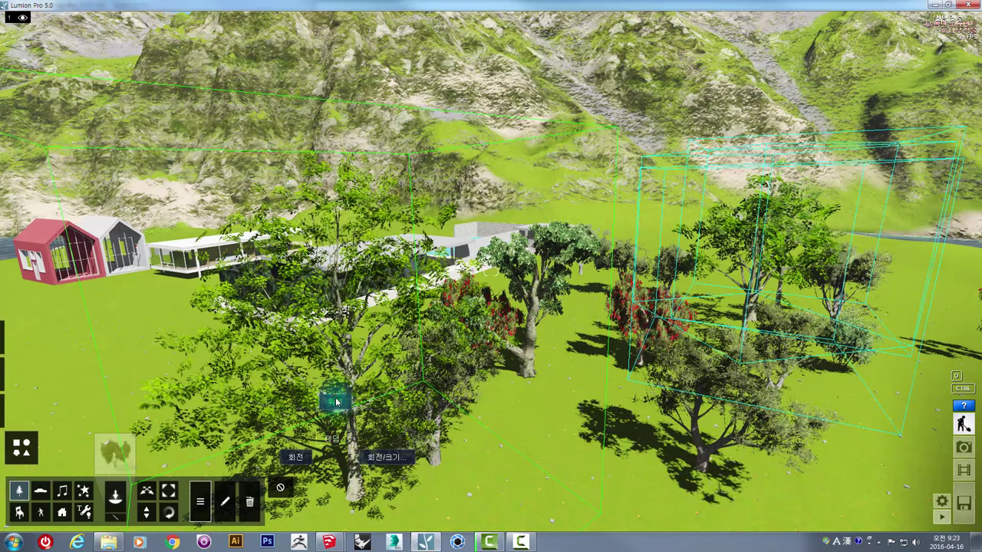
pyautogui.click(376, 457)
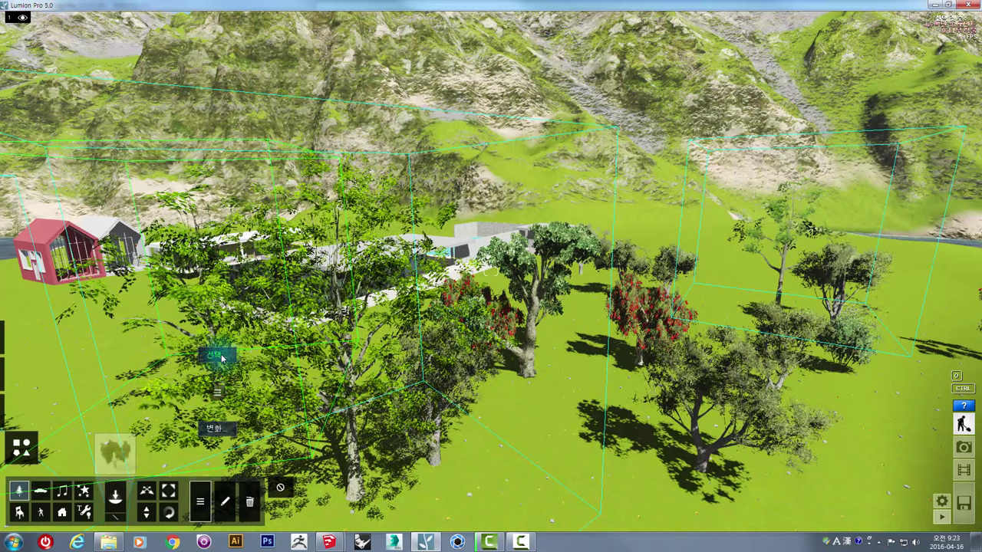
pyautogui.click(212, 431)
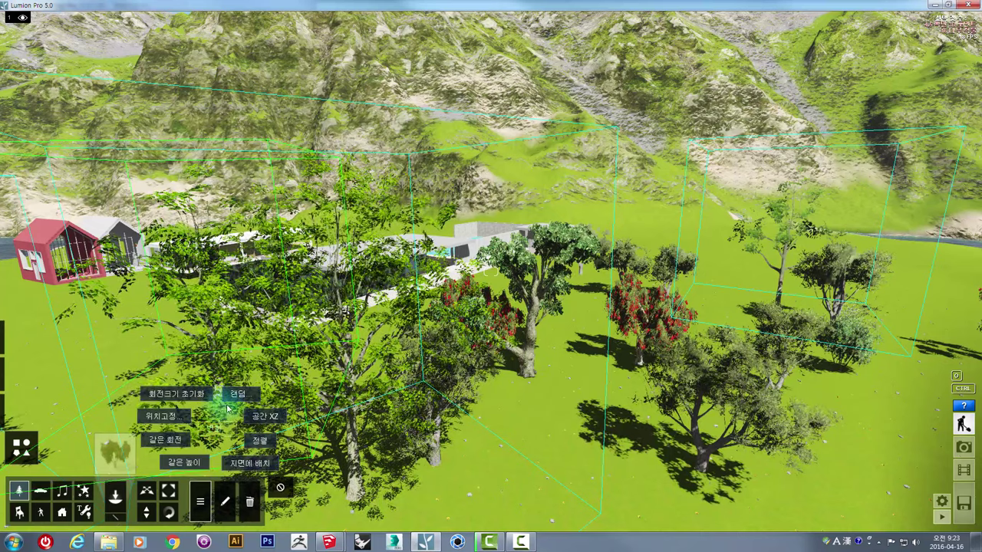
pyautogui.click(170, 395)
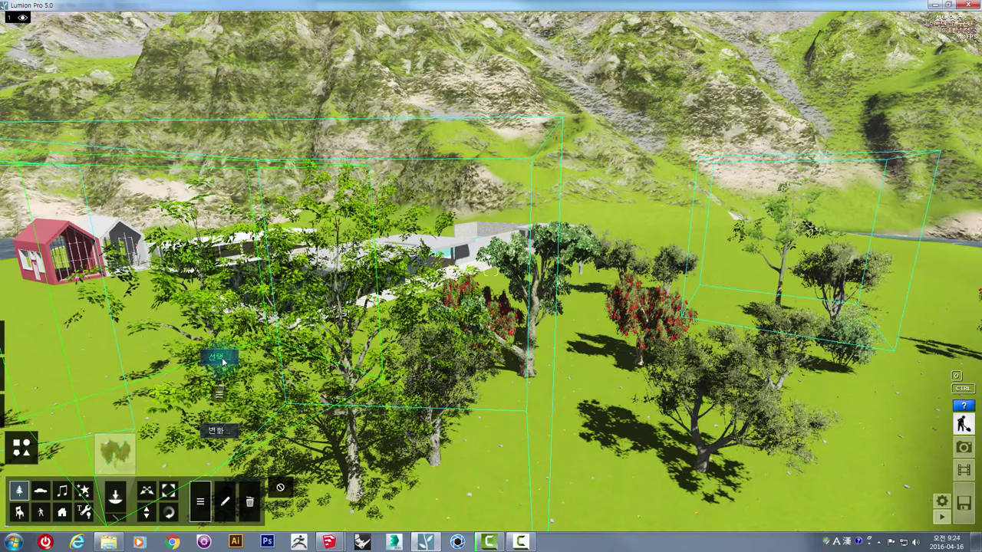
# Deselect the tree and clear the whole selection, then reopen the large tree's selection options
pyautogui.click(222, 361)
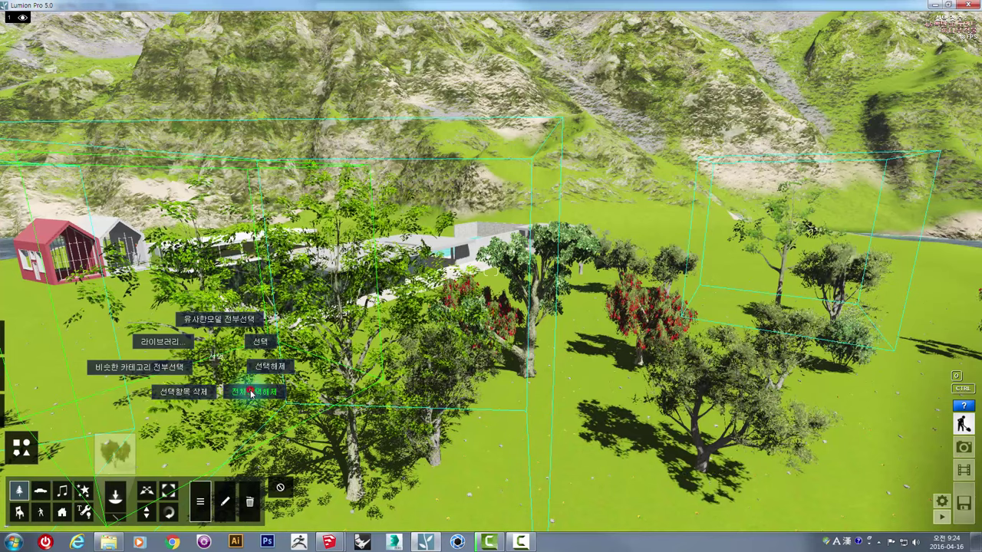
pyautogui.click(261, 369)
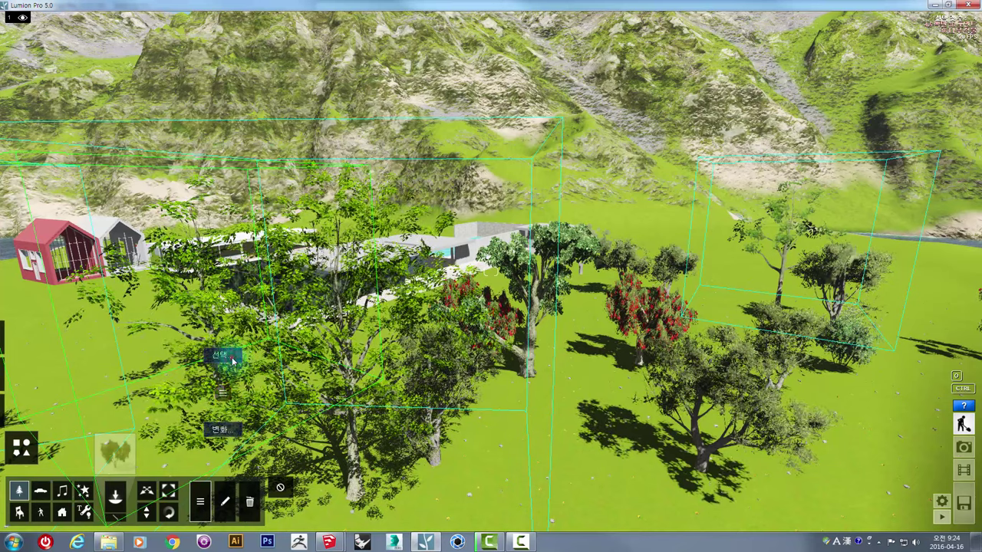
pyautogui.click(222, 358)
pyautogui.click(255, 393)
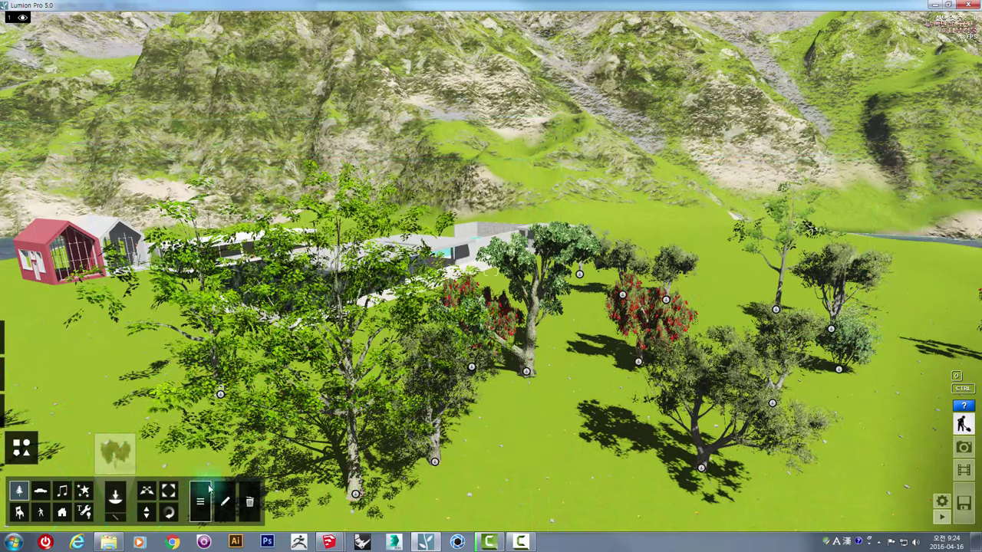
pyautogui.click(220, 393)
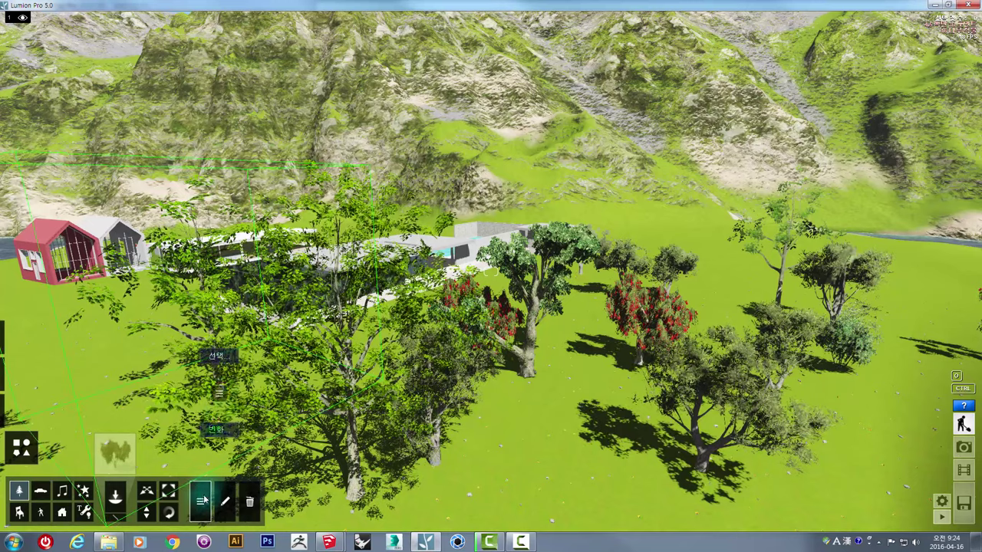
pyautogui.click(223, 358)
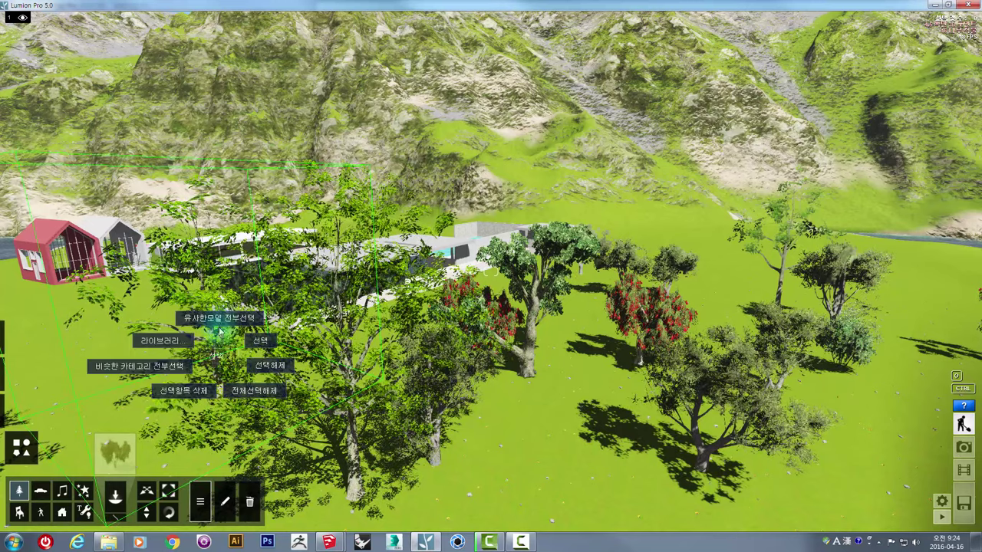
# Select all same-model trees in front of the house and delete them, leaving the smaller trees
pyautogui.click(222, 318)
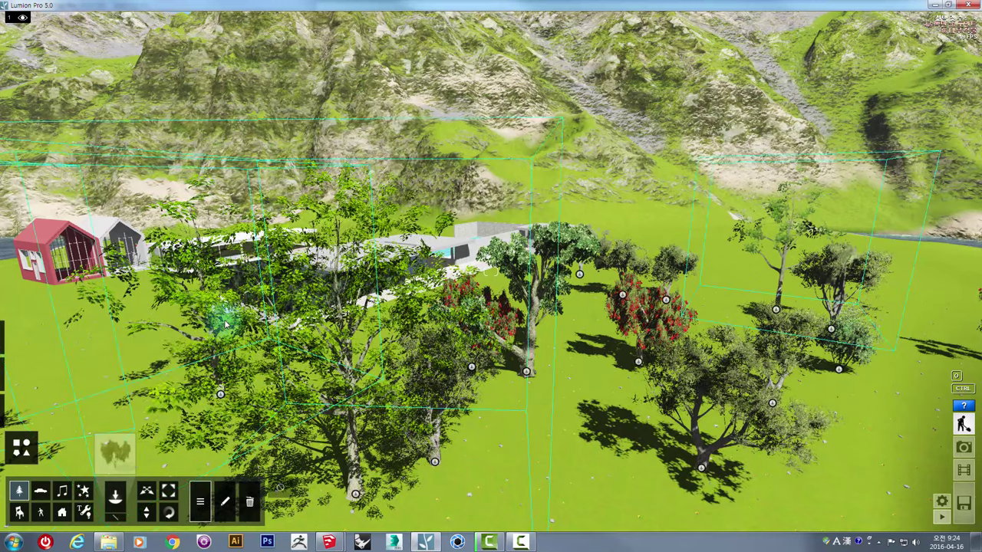
pyautogui.click(249, 503)
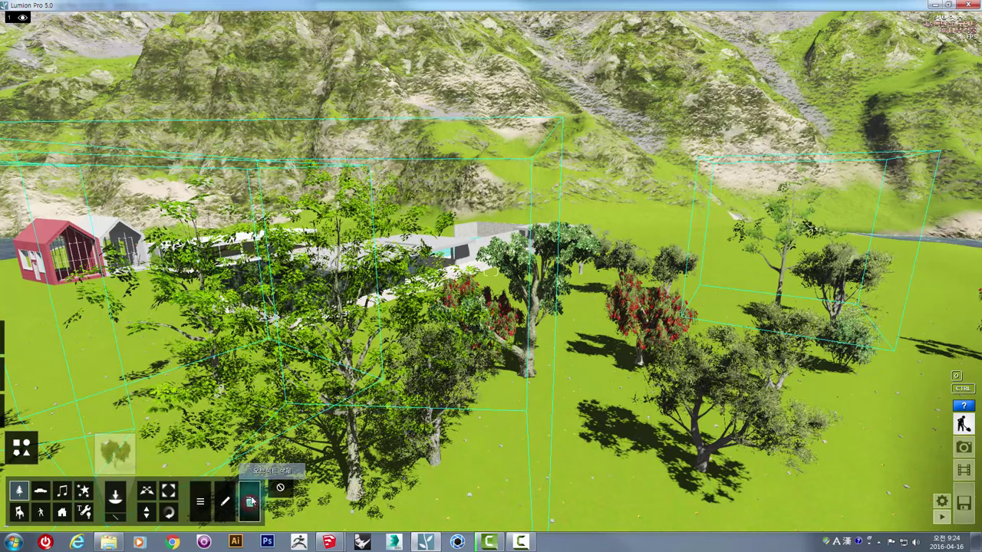
pyautogui.click(355, 497)
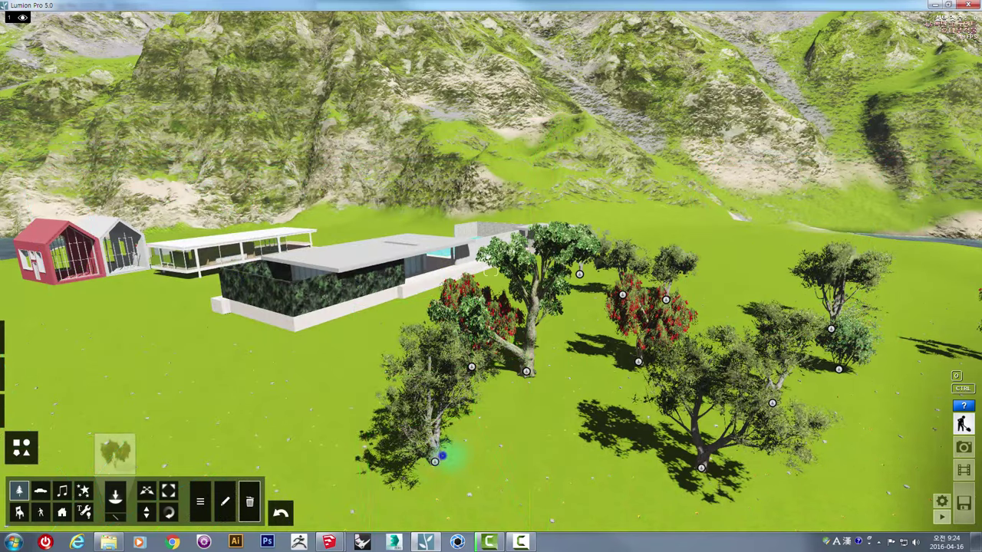
pyautogui.moveTo(442, 457); pyautogui.dragTo(489, 272, button='right')
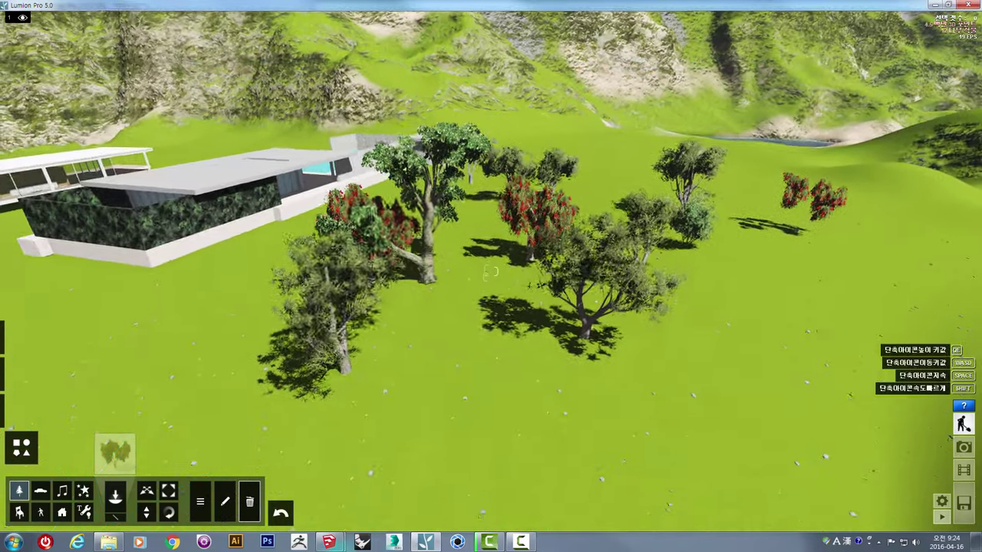
pyautogui.press('q')
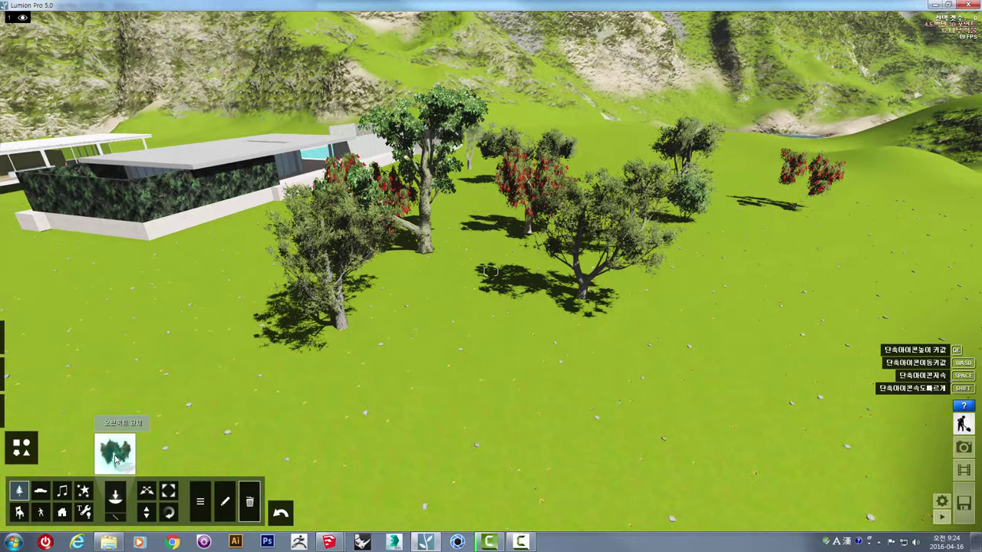
# Load a shrub from the Nature library, then open the grey-green tree's selection options
pyautogui.click(115, 459)
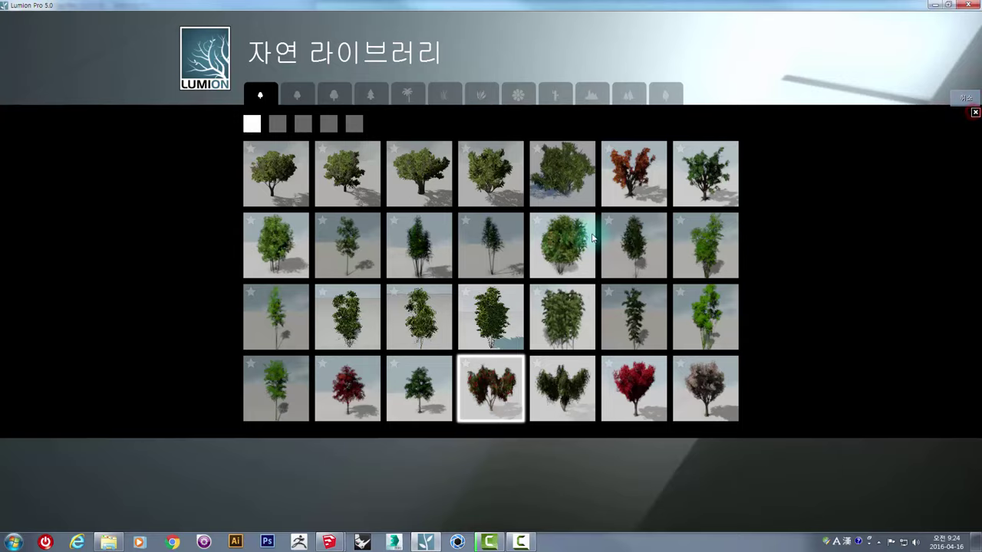
pyautogui.press('Escape')
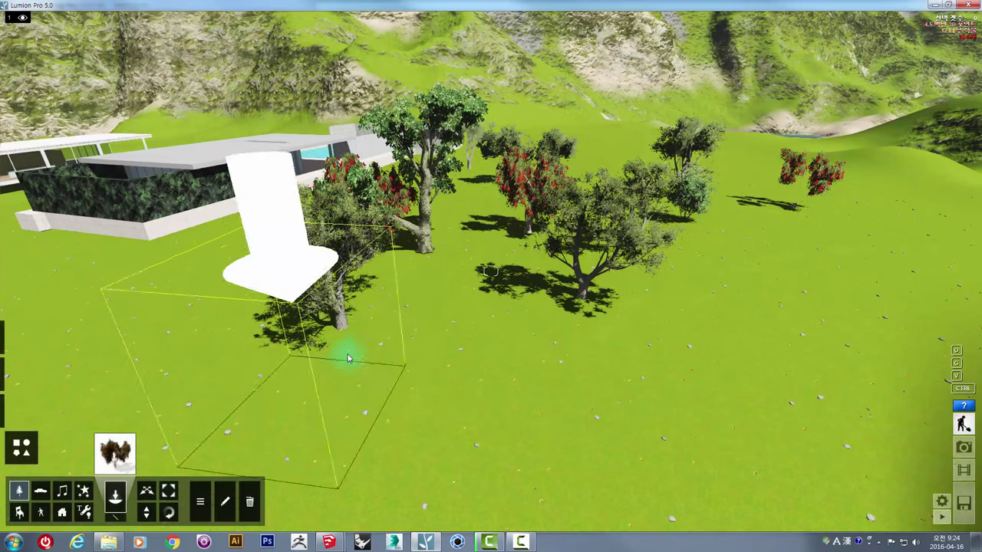
pyautogui.click(347, 359)
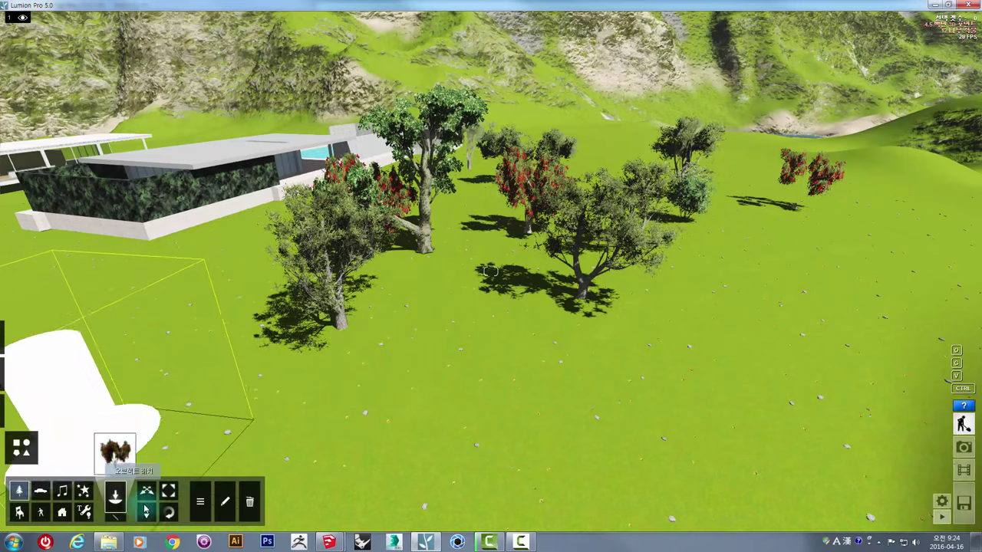
pyautogui.click(200, 502)
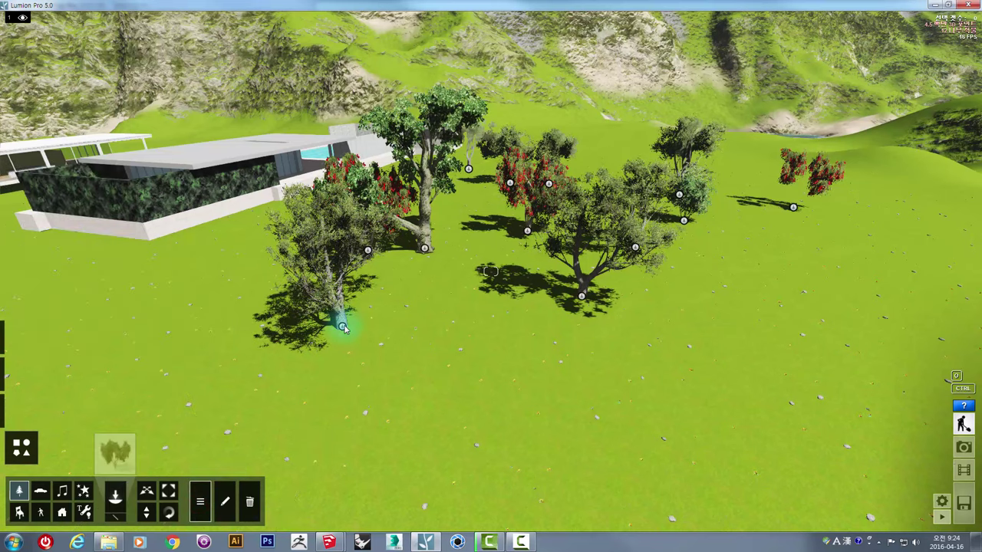
pyautogui.click(346, 290)
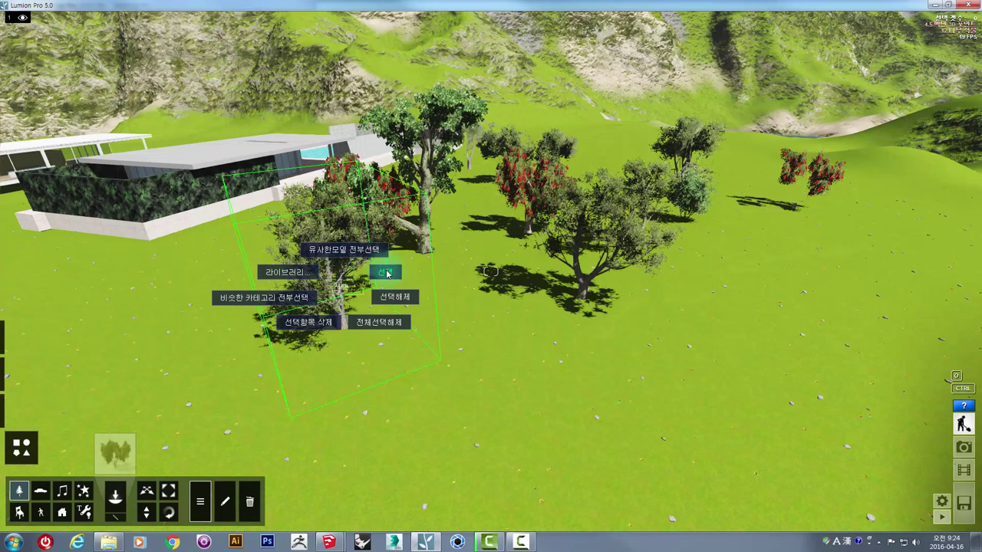
# Select every tree in the grey-green tree's category and apply the delete tool to the group
pyautogui.click(274, 304)
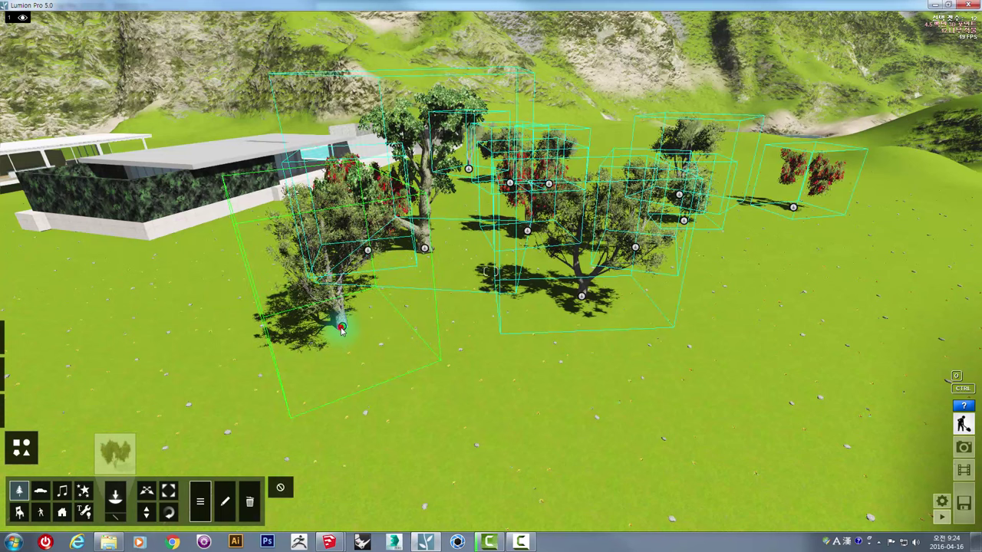
pyautogui.click(340, 290)
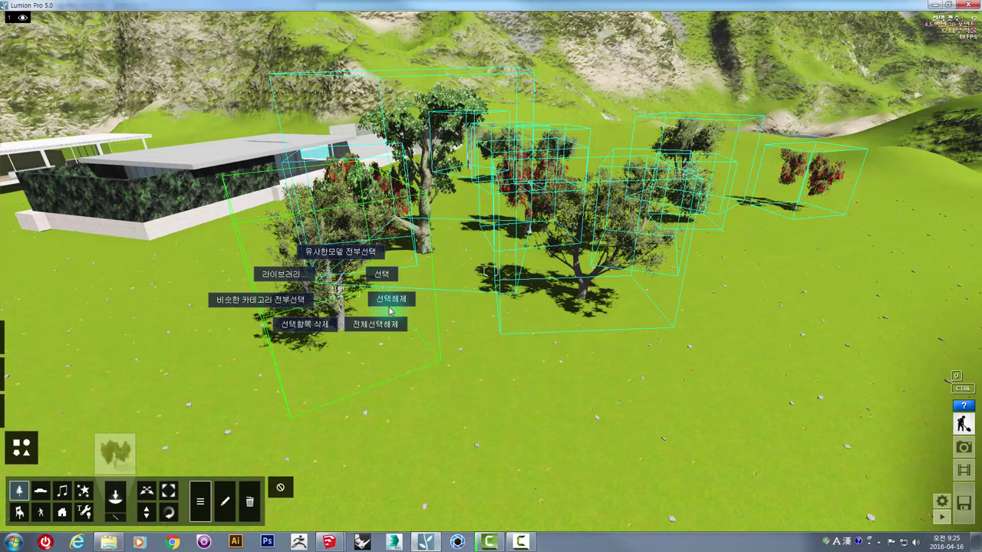
pyautogui.click(251, 503)
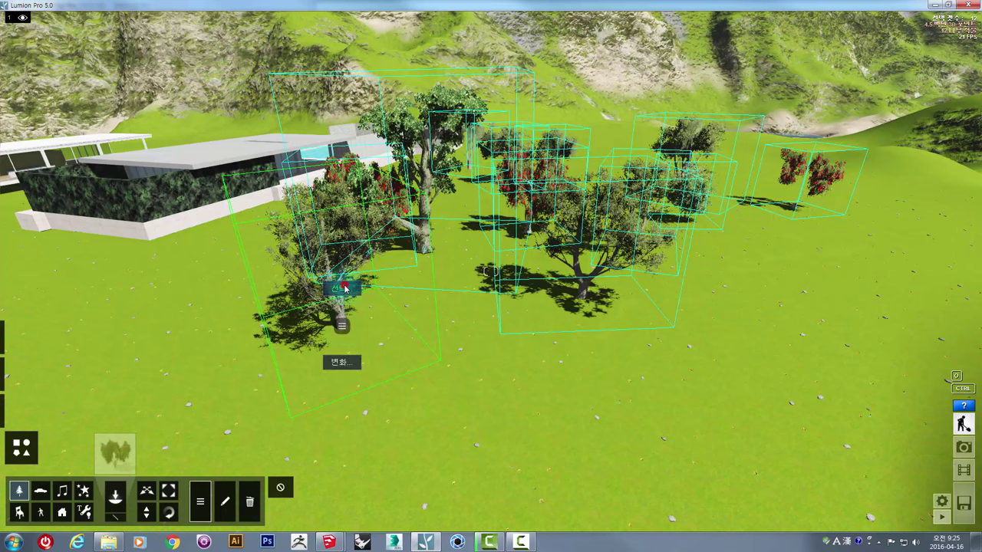
pyautogui.click(345, 289)
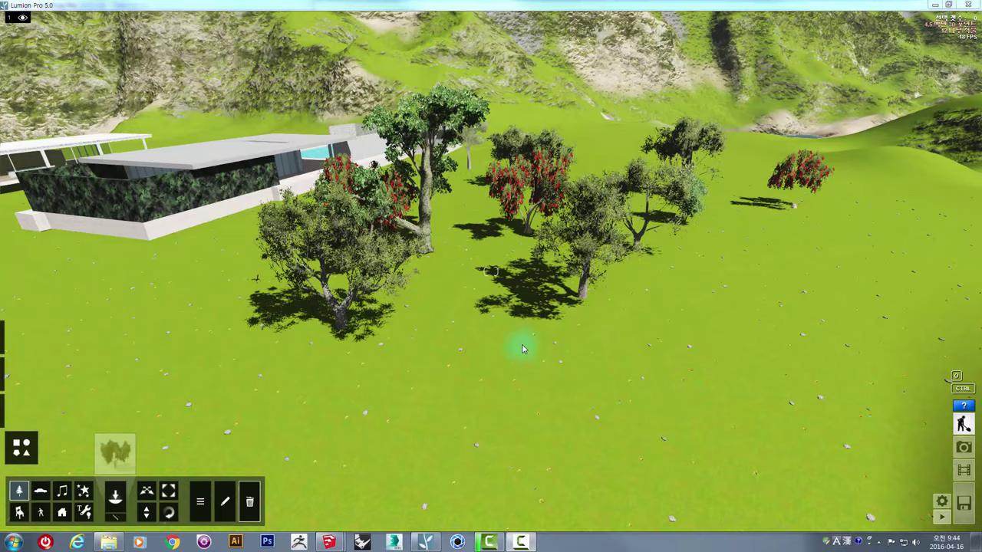
pyautogui.moveTo(522, 349); pyautogui.dragTo(407, 357, button='right')
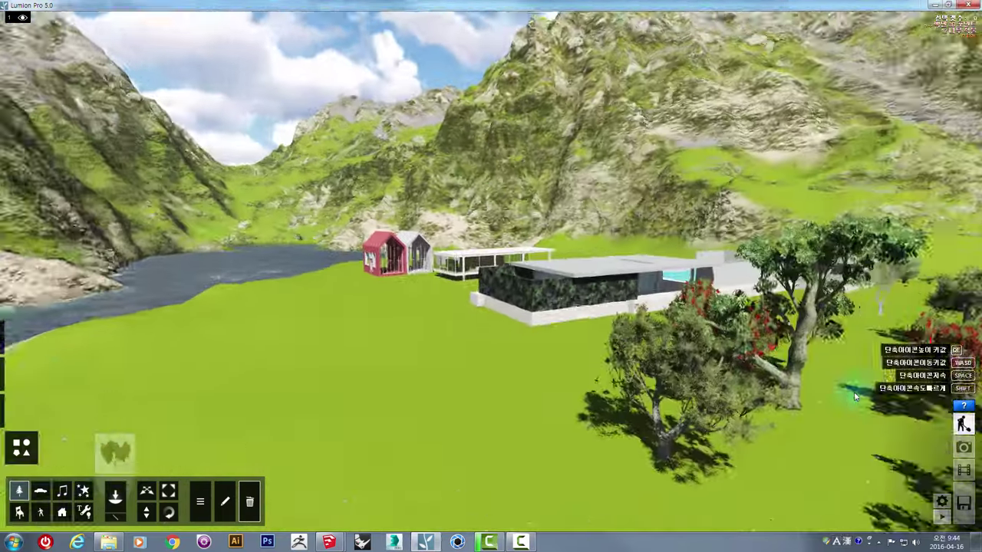
pyautogui.moveTo(855, 395)
pyautogui.mouseDown(button='right')
pyautogui.moveTo(579, 414)
pyautogui.moveTo(493, 399)
pyautogui.mouseUp(button='right')
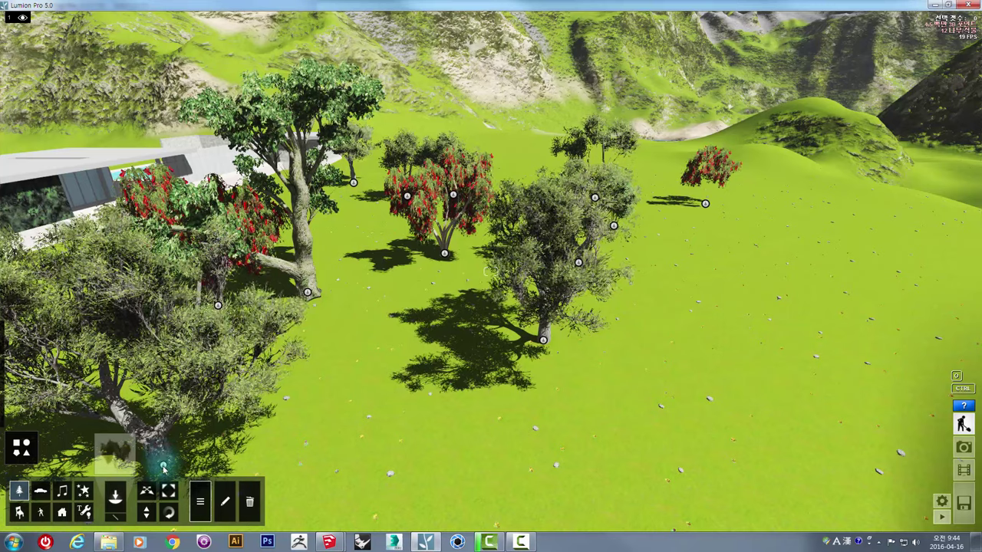
# Select all trees of the same category on the lawn and delete them all
pyautogui.click(170, 434)
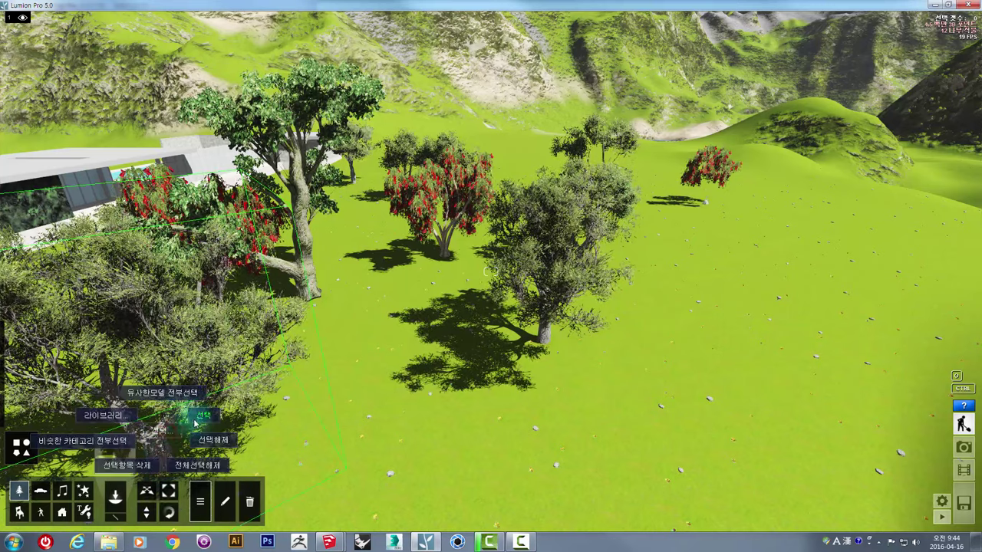
pyautogui.click(83, 442)
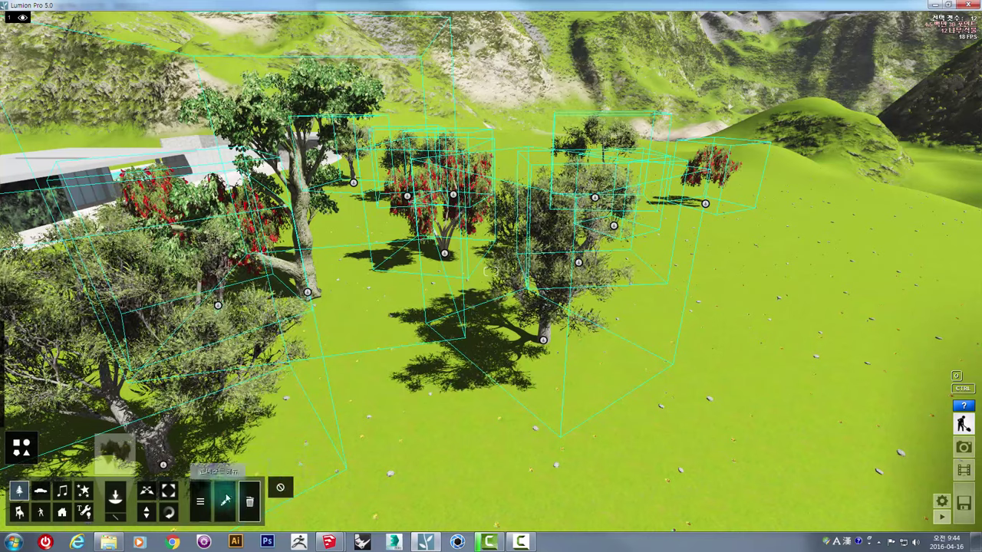
pyautogui.click(543, 343)
pyautogui.moveTo(468, 384)
pyautogui.mouseDown(button='right')
pyautogui.moveTo(396, 337)
pyautogui.moveTo(485, 355)
pyautogui.moveTo(401, 487)
pyautogui.mouseUp(button='right')
pyautogui.press('w')
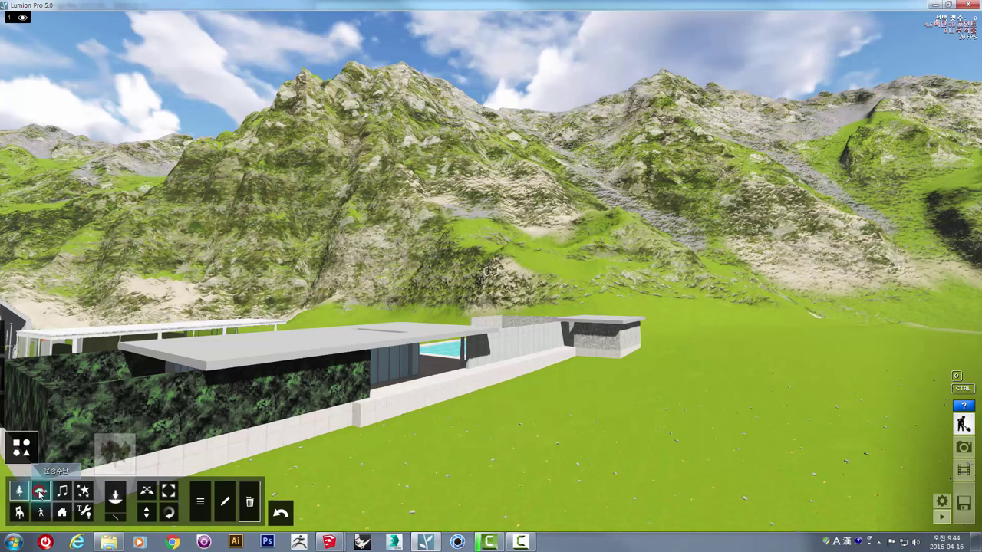
# Mass-place a line of red cars across the lawn in front of the house
pyautogui.click(110, 452)
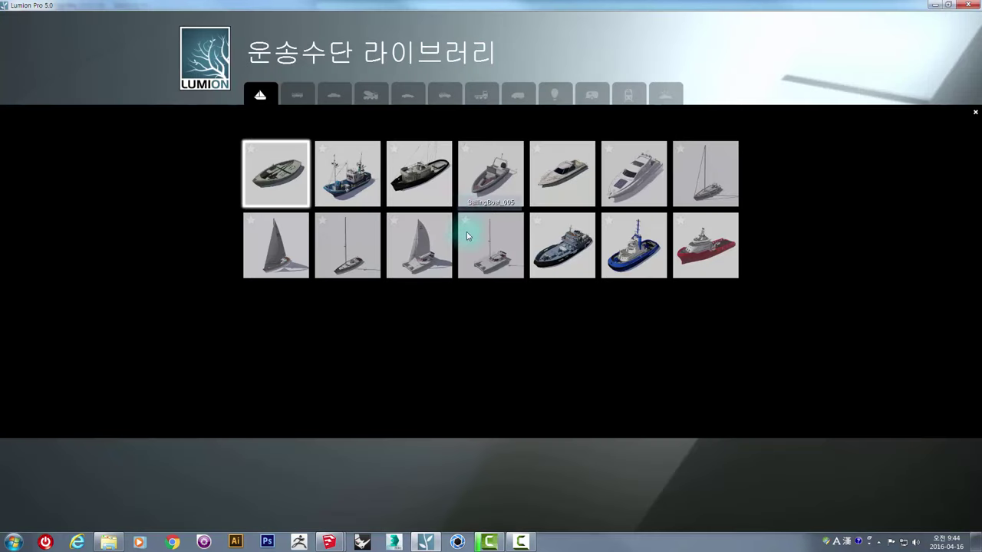
pyautogui.click(334, 95)
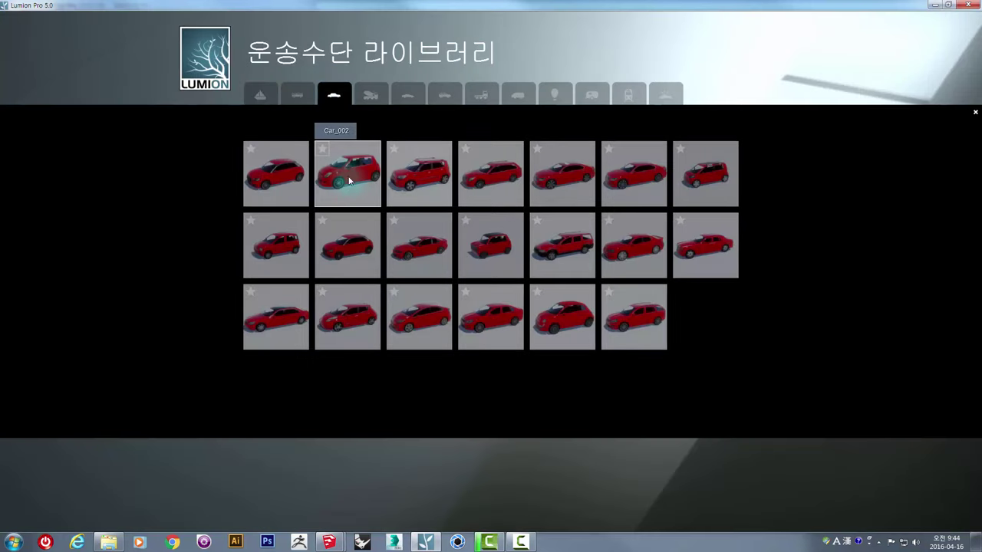
pyautogui.click(514, 321)
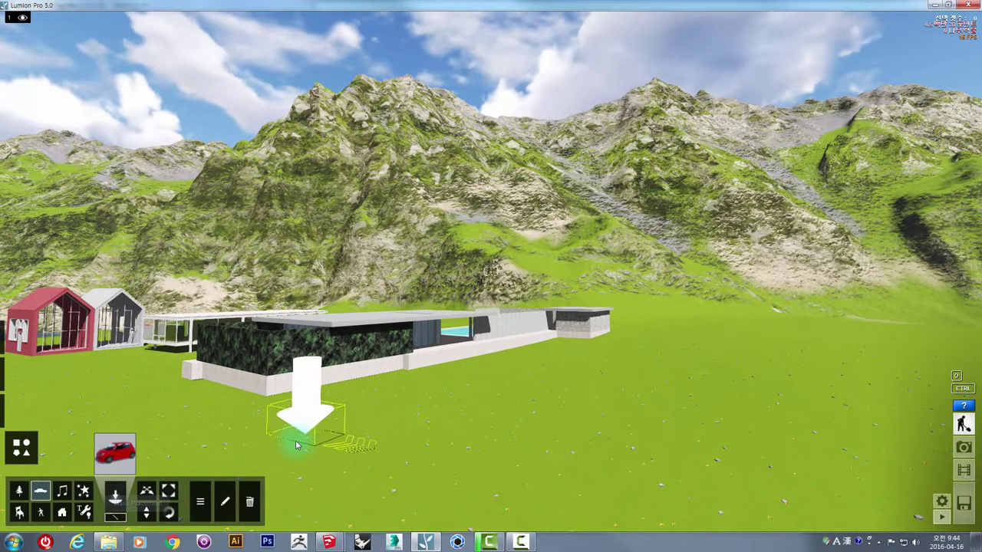
pyautogui.click(297, 438)
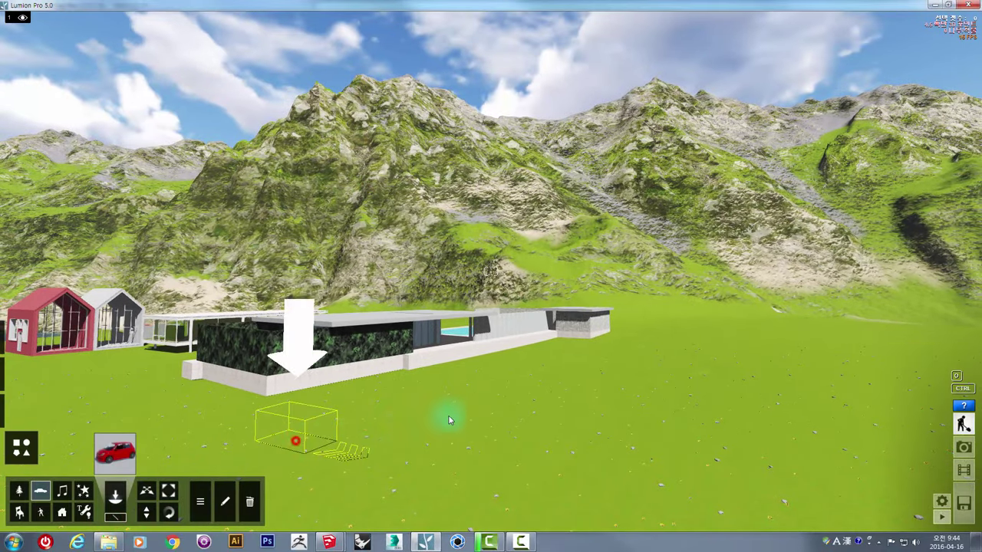
pyautogui.click(723, 356)
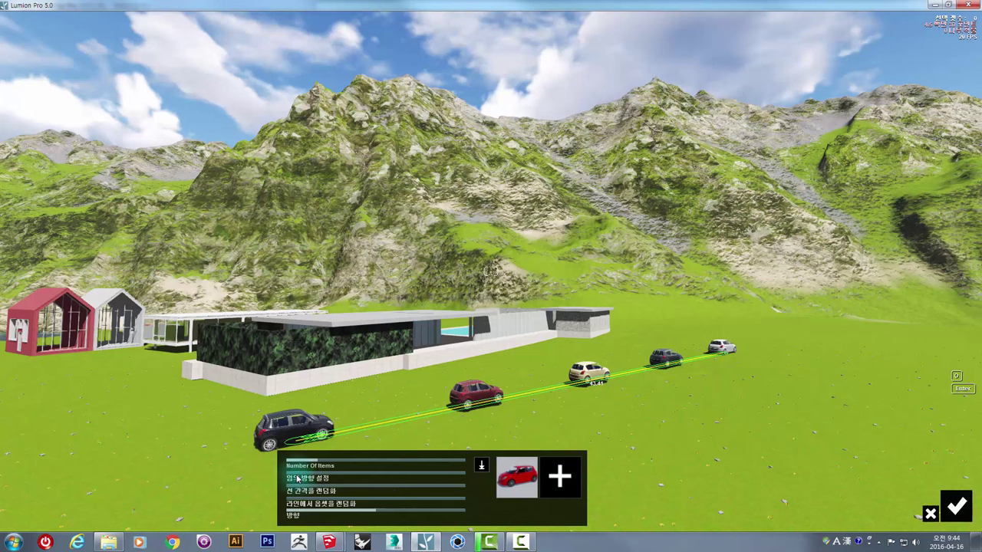
# Randomise the cars' facing direction and spacing, then confirm the five-car row
pyautogui.moveTo(319, 477)
pyautogui.mouseDown()
pyautogui.moveTo(423, 477)
pyautogui.moveTo(386, 479)
pyautogui.mouseUp()
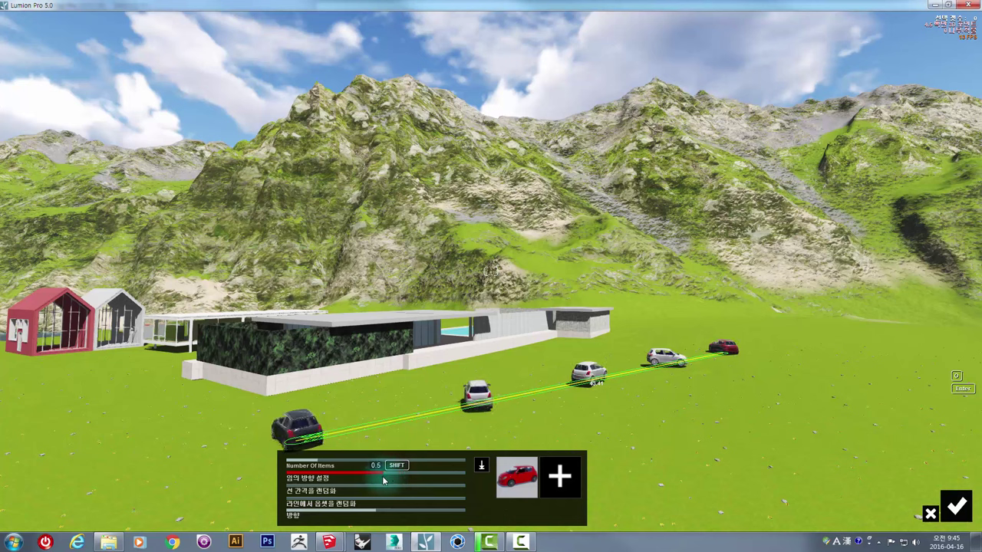
pyautogui.moveTo(341, 491); pyautogui.dragTo(380, 500)
pyautogui.moveTo(576, 348)
pyautogui.mouseDown(button='right')
pyautogui.moveTo(567, 349)
pyautogui.moveTo(565, 394)
pyautogui.mouseUp(button='right')
pyautogui.press('s')
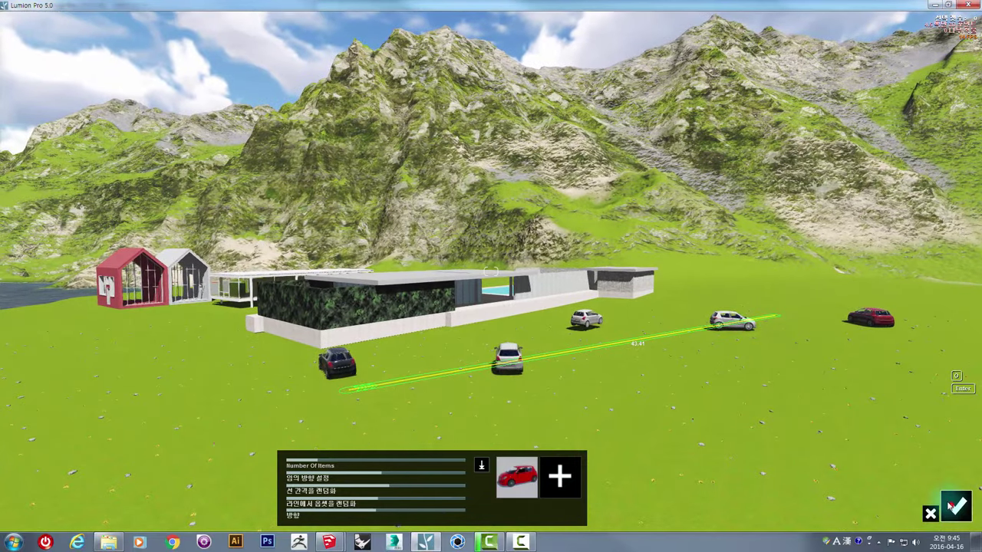
pyautogui.press('Return')
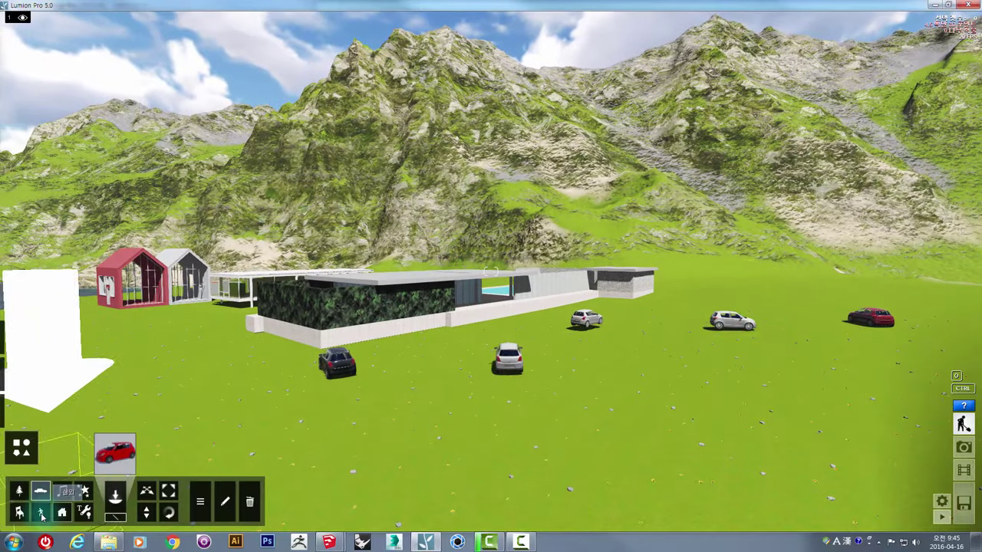
# Browse the character library without placing anyone, then select the Lights & Utilities category
pyautogui.click(41, 513)
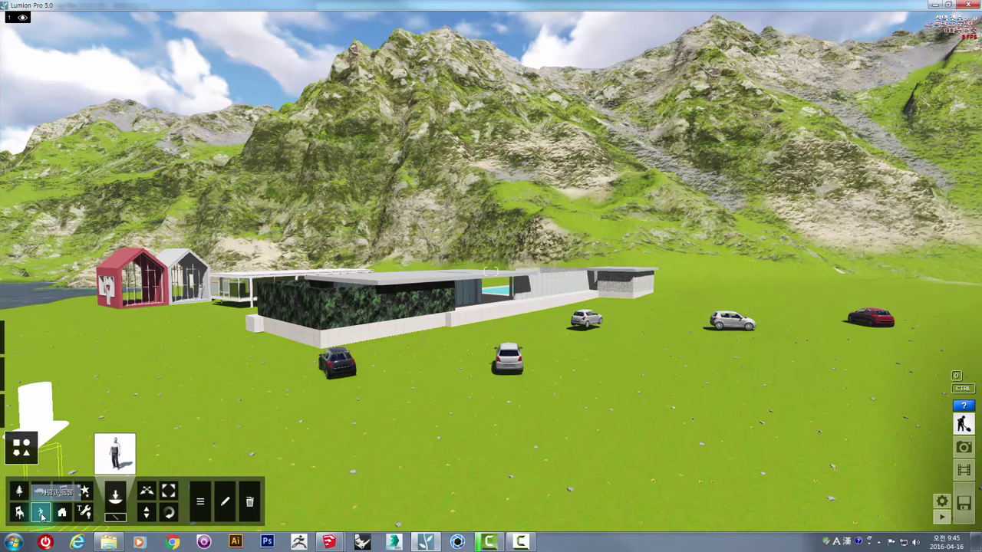
pyautogui.click(111, 454)
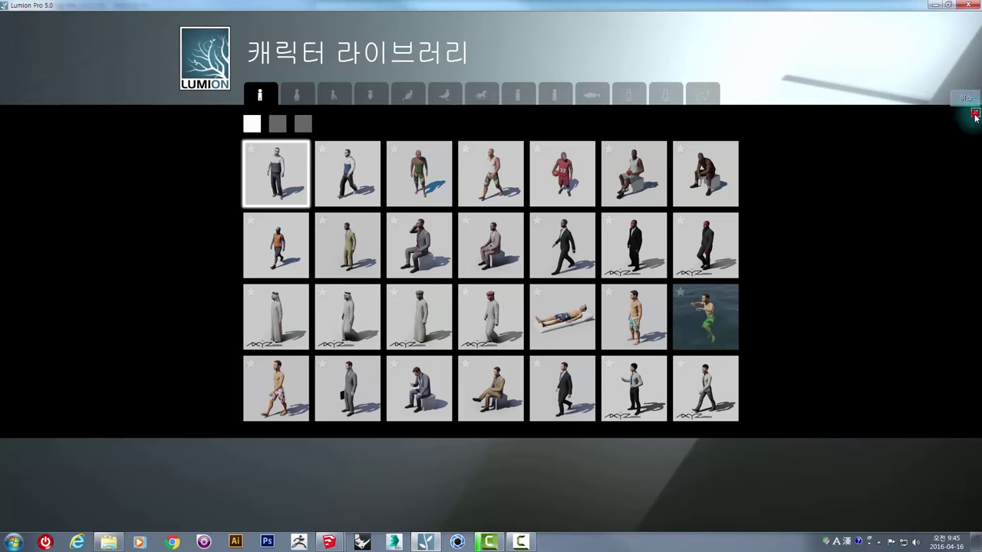
pyautogui.click(592, 192)
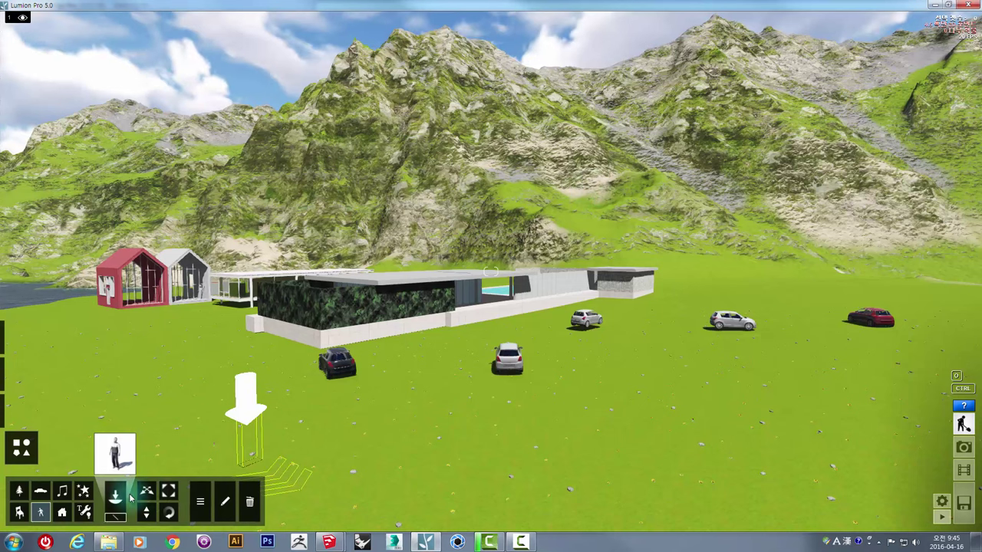
pyautogui.moveTo(434, 401); pyautogui.dragTo(437, 396, button='right')
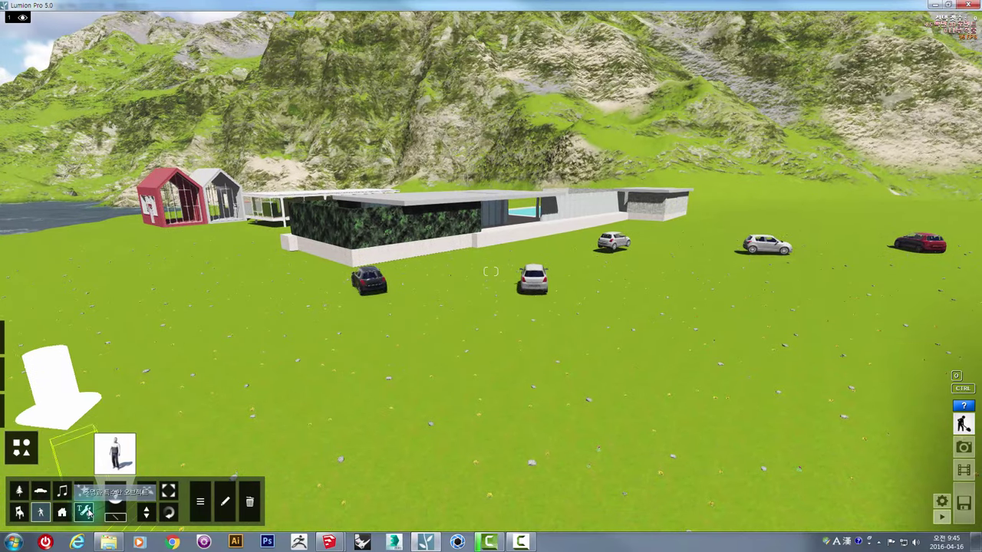
pyautogui.click(86, 513)
pyautogui.click(89, 491)
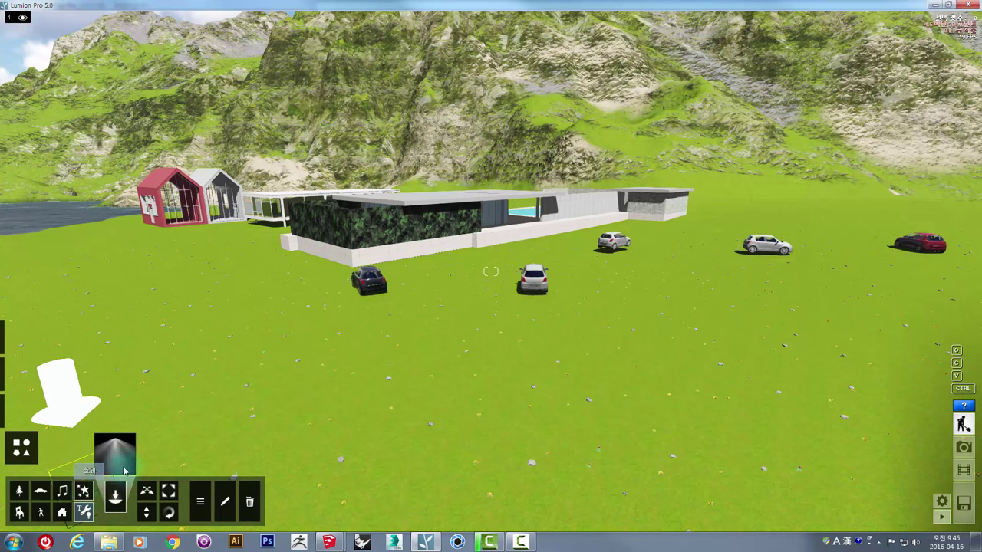
# Fly over the pool house down to ground level beside the pool and concrete wall
pyautogui.moveTo(357, 272); pyautogui.dragTo(408, 361, button='right')
pyautogui.press('w')
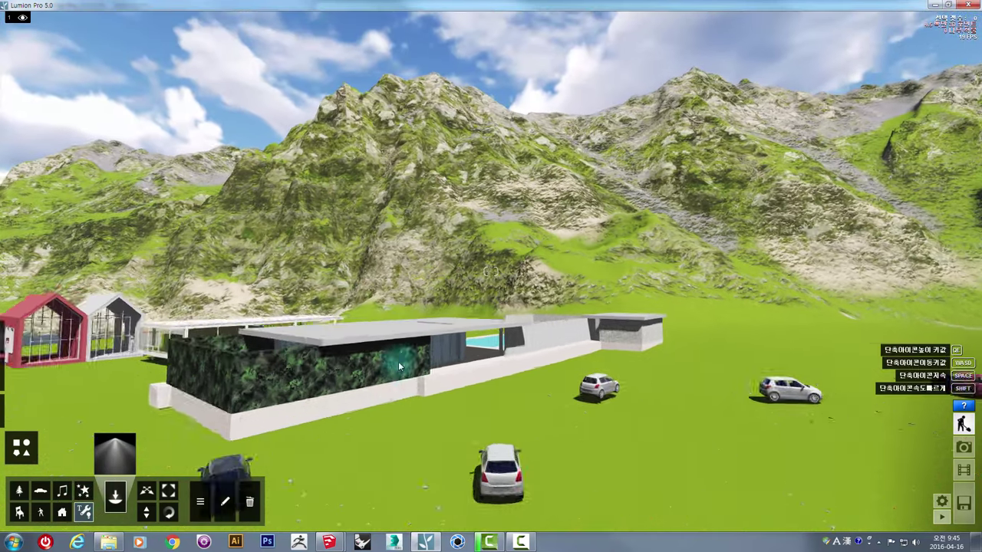
pyautogui.press('w')
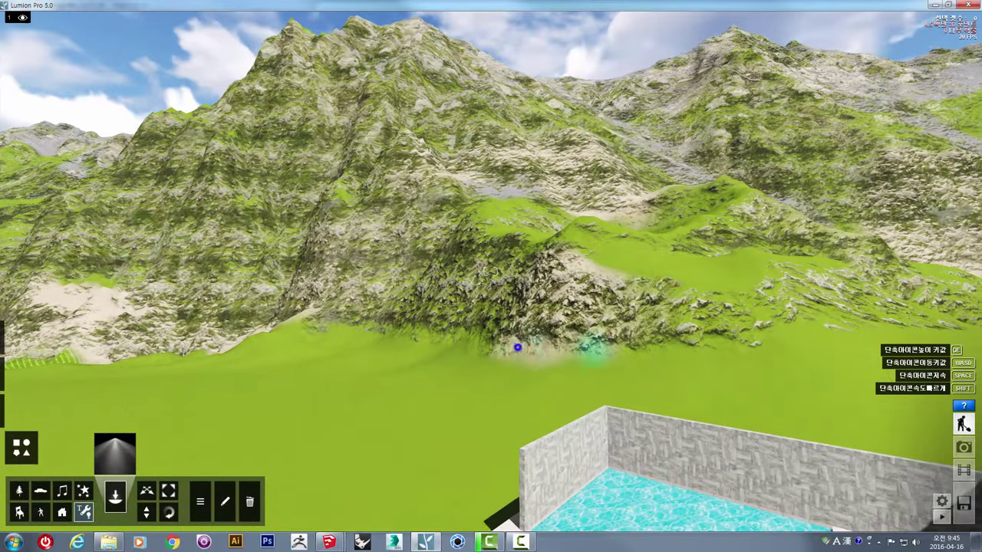
pyautogui.moveTo(514, 339)
pyautogui.mouseDown(button='right')
pyautogui.moveTo(442, 344)
pyautogui.moveTo(270, 425)
pyautogui.mouseUp(button='right')
pyautogui.press('a')
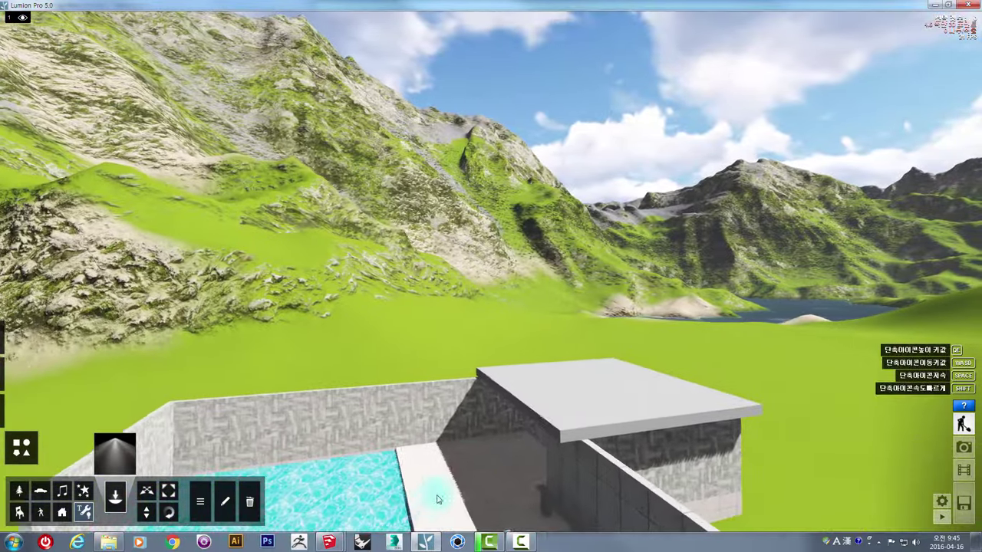
pyautogui.press('w')
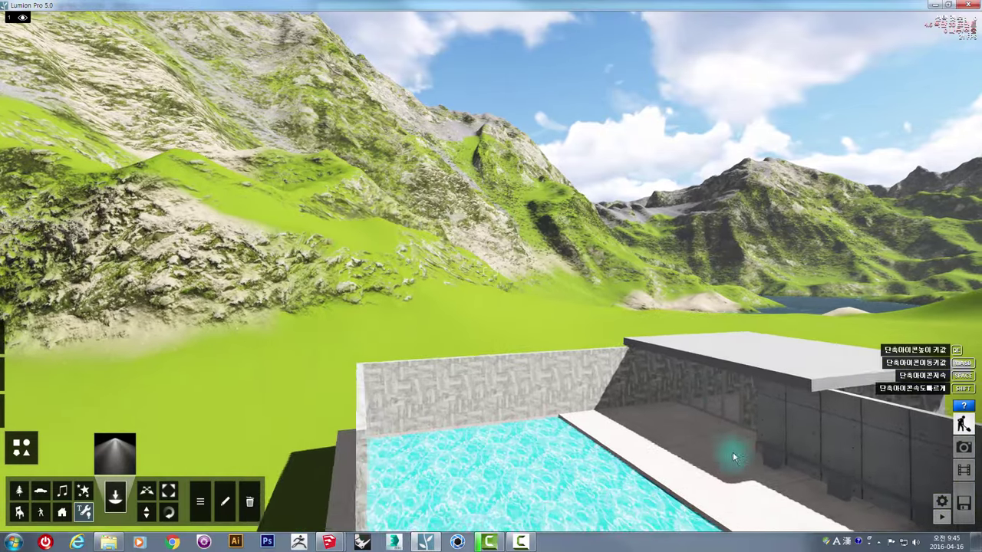
pyautogui.press('e')
pyautogui.press('q')
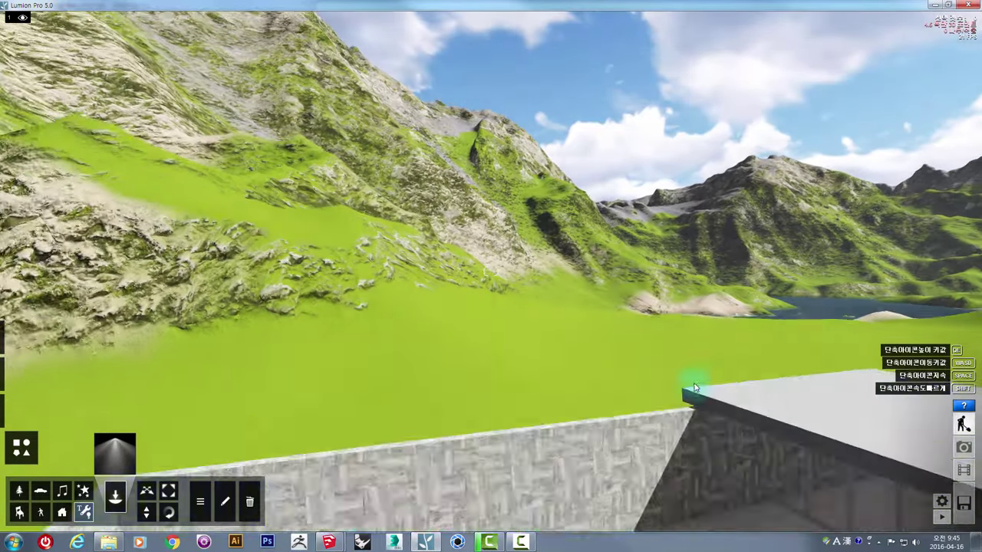
pyautogui.moveTo(694, 396)
pyautogui.mouseDown(button='right')
pyautogui.moveTo(712, 376)
pyautogui.moveTo(521, 466)
pyautogui.mouseUp(button='right')
pyautogui.press('q')
pyautogui.press('s')
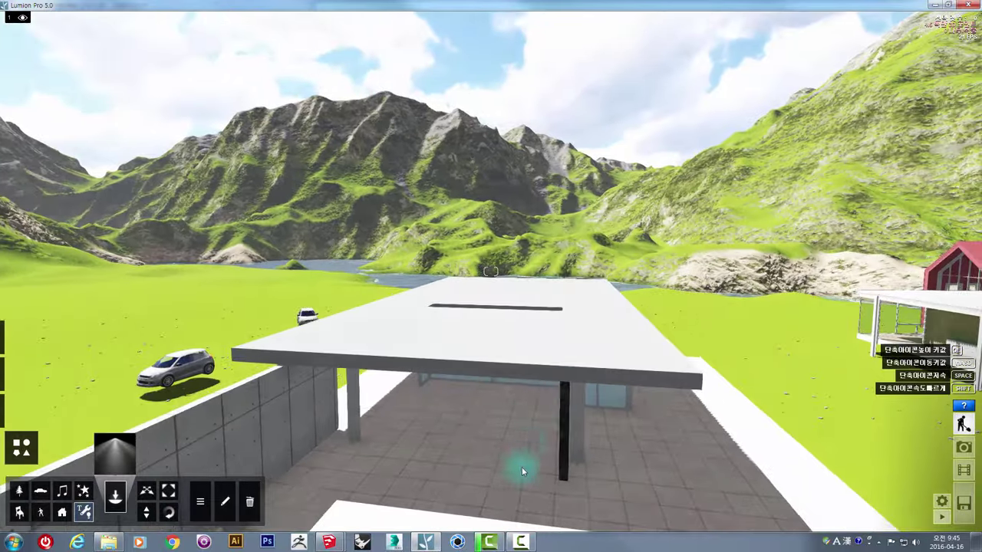
pyautogui.press('e')
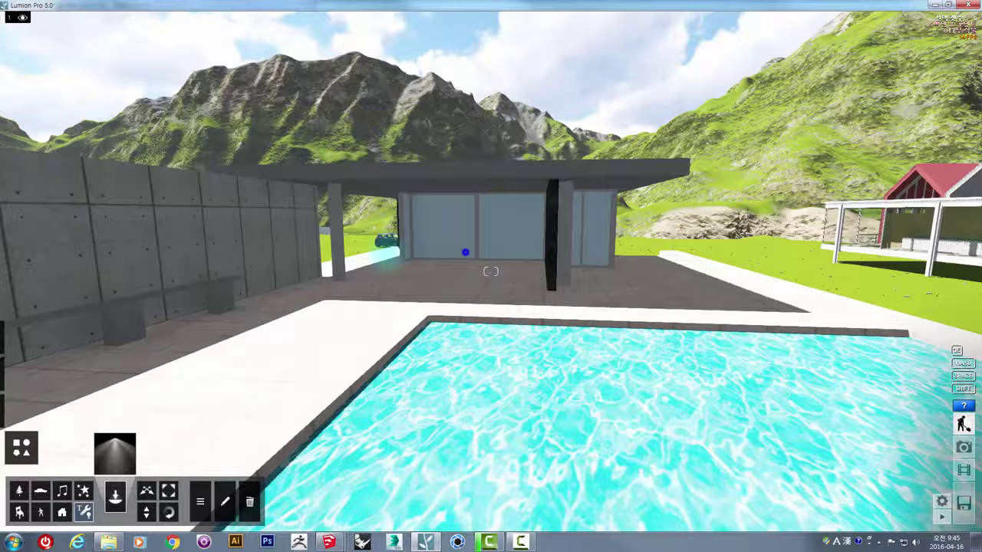
pyautogui.moveTo(491, 271); pyautogui.dragTo(458, 238, button='right')
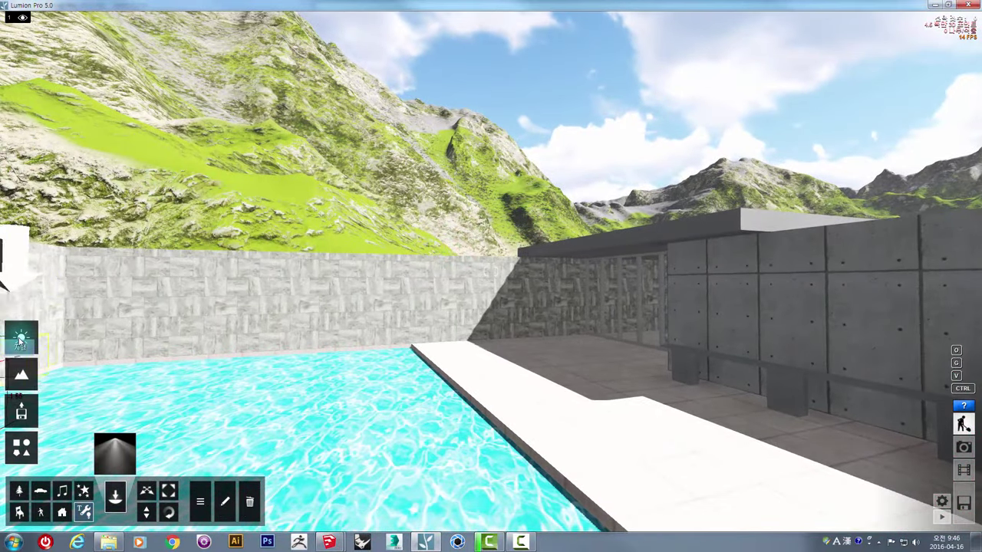
# Lower the sun height and brightness in the Weather settings for a dark purplish dusk
pyautogui.click(23, 336)
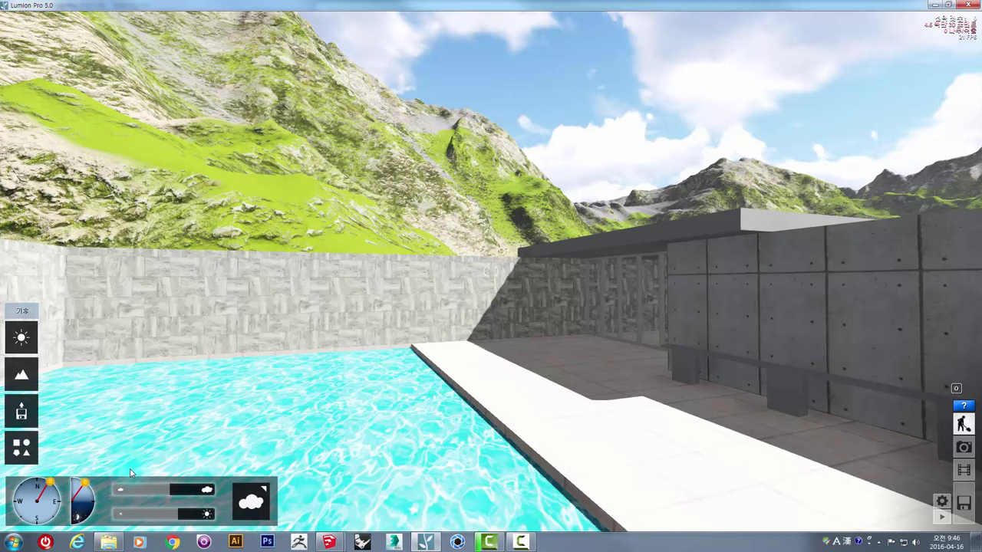
pyautogui.click(91, 508)
pyautogui.moveTo(91, 507); pyautogui.dragTo(93, 500)
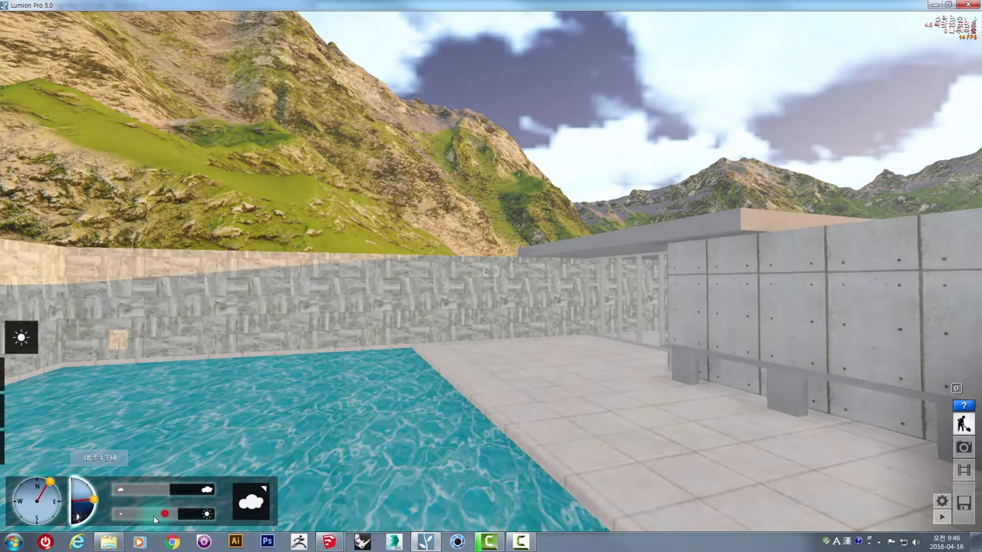
pyautogui.moveTo(153, 517); pyautogui.dragTo(151, 518)
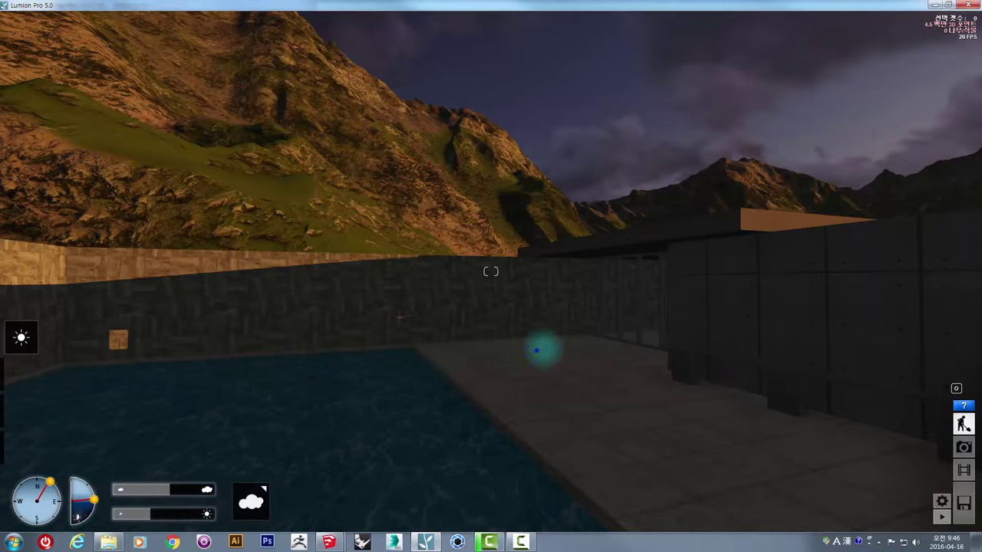
pyautogui.moveTo(491, 272); pyautogui.dragTo(460, 245, button='right')
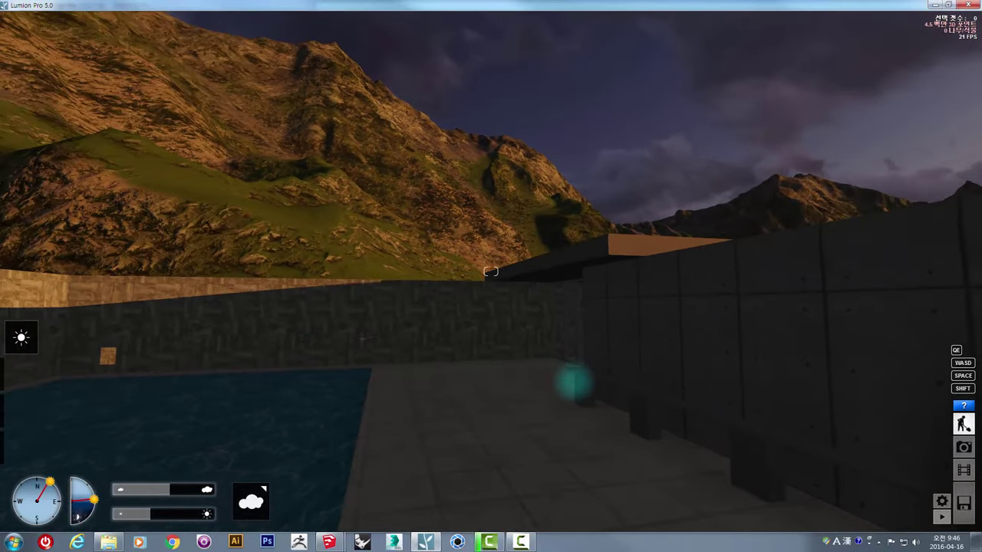
pyautogui.moveTo(574, 381); pyautogui.dragTo(507, 397, button='right')
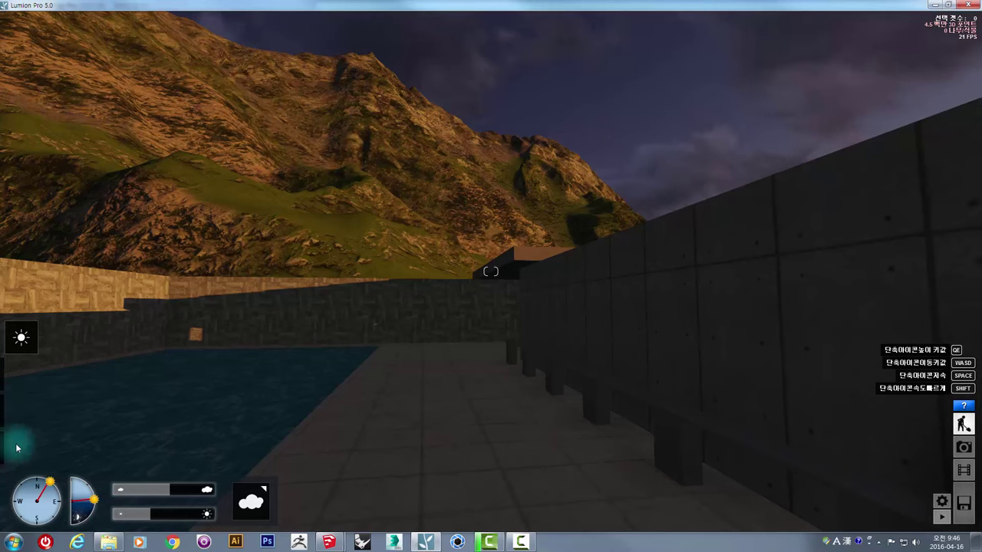
pyautogui.click(17, 448)
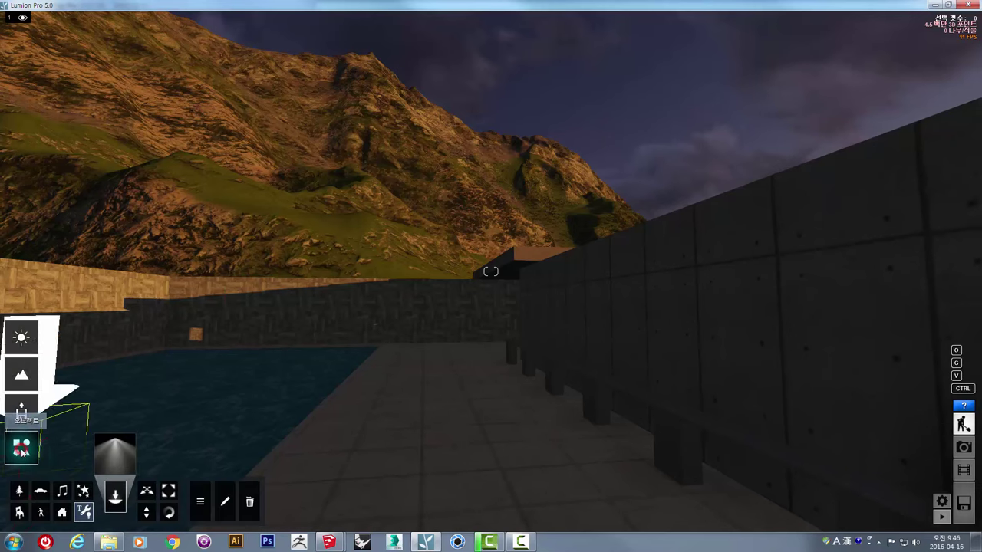
# Place a spotlight from the Lights & Utilities library on the concrete wall above the bench
pyautogui.click(118, 452)
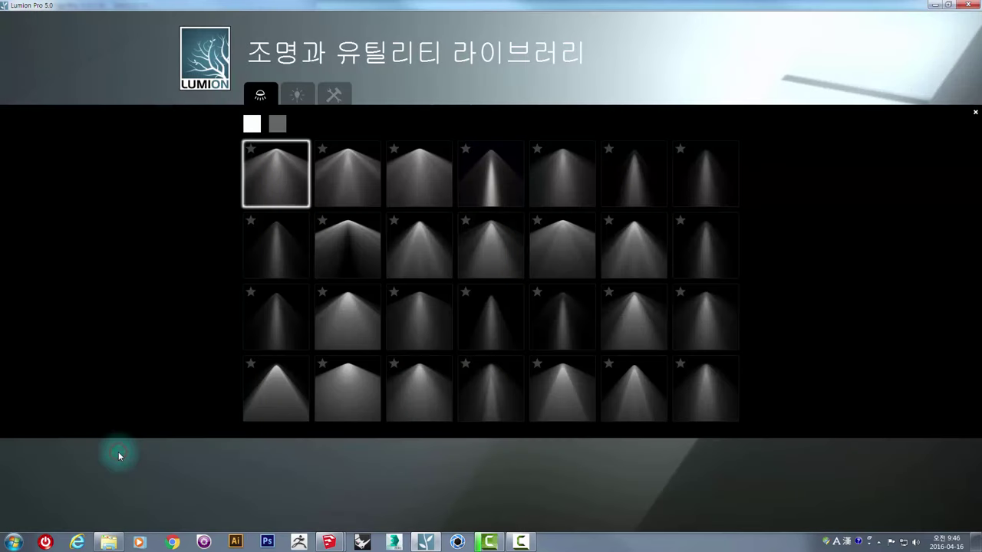
pyautogui.click(572, 379)
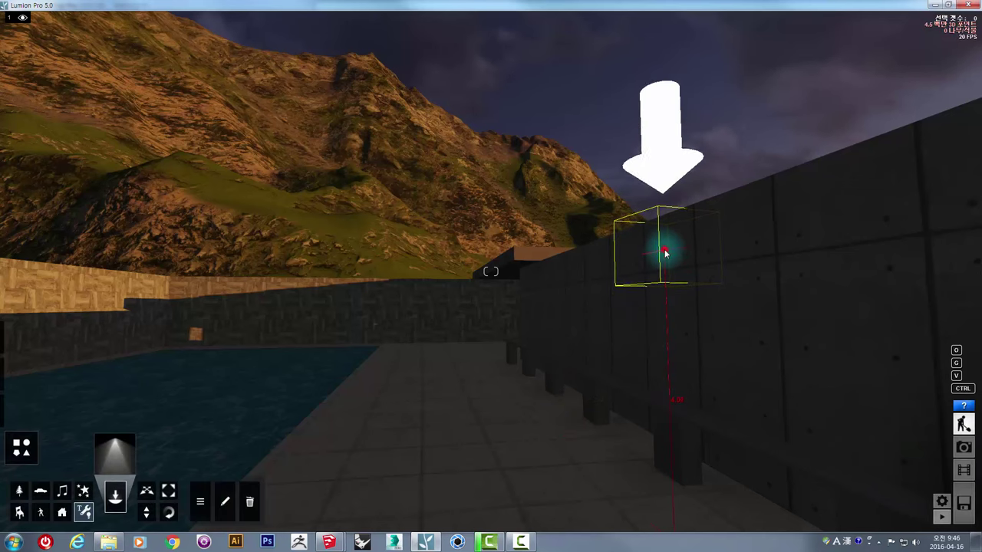
pyautogui.click(664, 253)
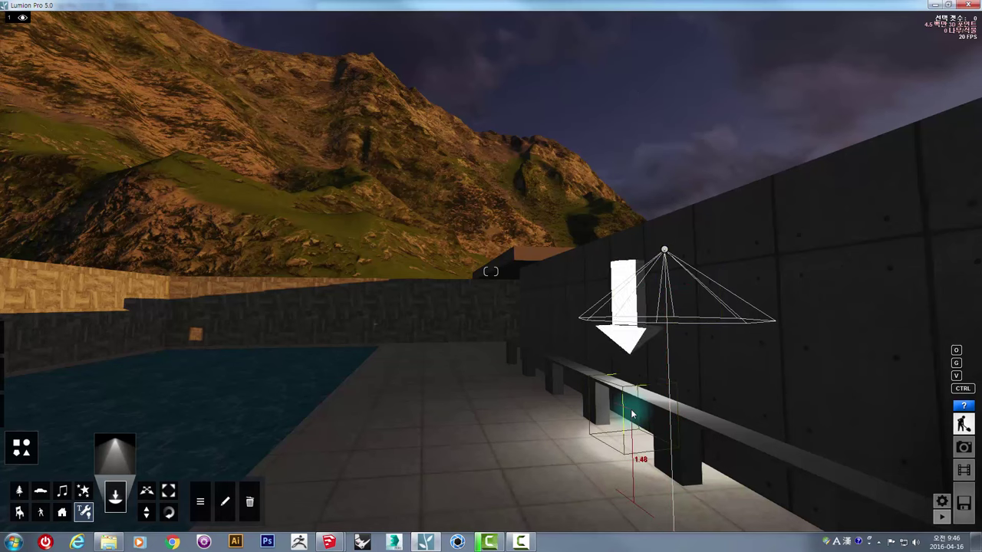
pyautogui.click(146, 490)
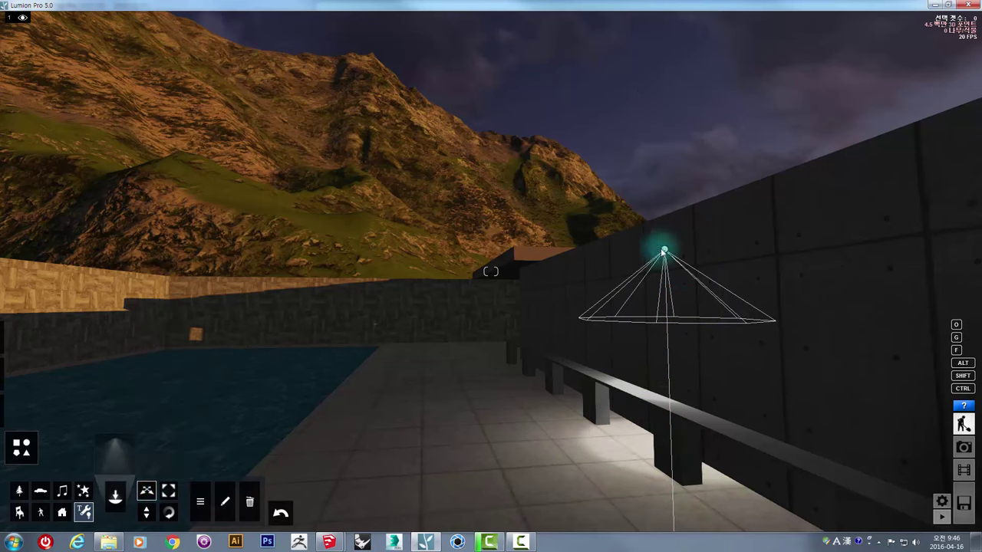
pyautogui.moveTo(658, 248)
pyautogui.mouseDown()
pyautogui.moveTo(635, 259)
pyautogui.moveTo(673, 251)
pyautogui.mouseUp()
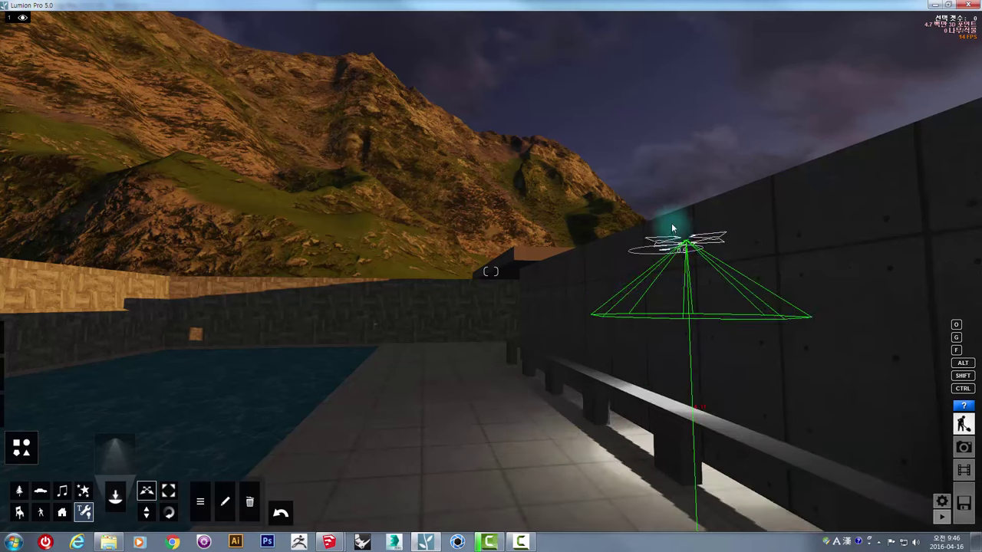
# Slide the spotlight near the top of the pool-side wall so it washes wall and paving
pyautogui.moveTo(673, 251); pyautogui.dragTo(627, 257)
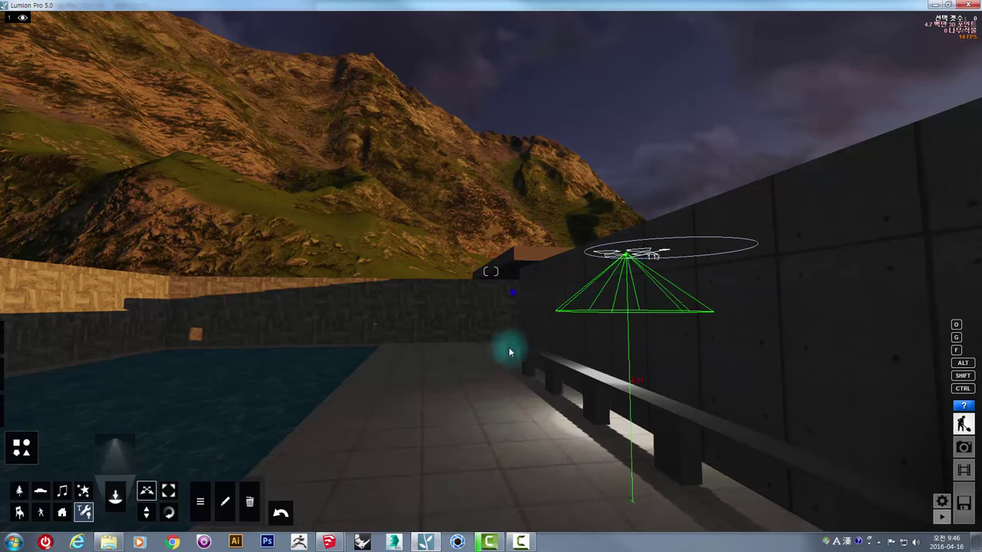
pyautogui.moveTo(508, 351); pyautogui.dragTo(650, 243, button='right')
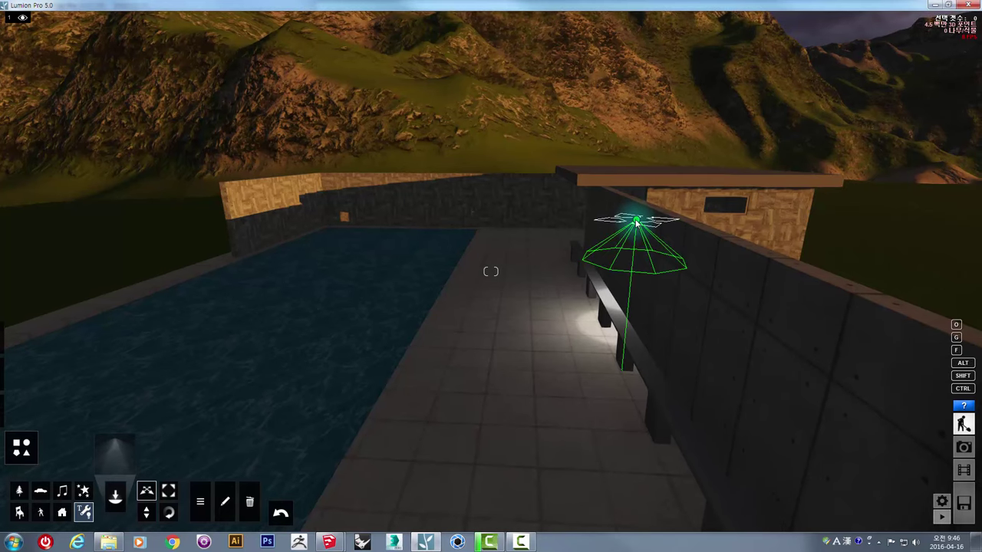
pyautogui.moveTo(618, 221)
pyautogui.mouseDown()
pyautogui.moveTo(539, 244)
pyautogui.moveTo(494, 241)
pyautogui.moveTo(512, 219)
pyautogui.moveTo(565, 263)
pyautogui.moveTo(692, 284)
pyautogui.moveTo(552, 225)
pyautogui.moveTo(603, 223)
pyautogui.mouseUp()
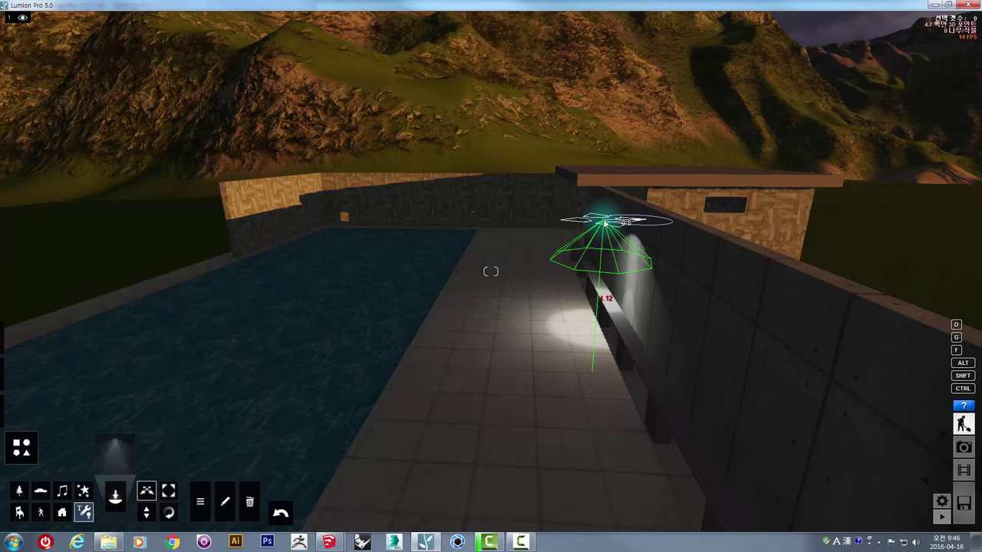
pyautogui.moveTo(564, 284)
pyautogui.mouseDown(button='right')
pyautogui.moveTo(537, 267)
pyautogui.moveTo(635, 227)
pyautogui.mouseUp(button='right')
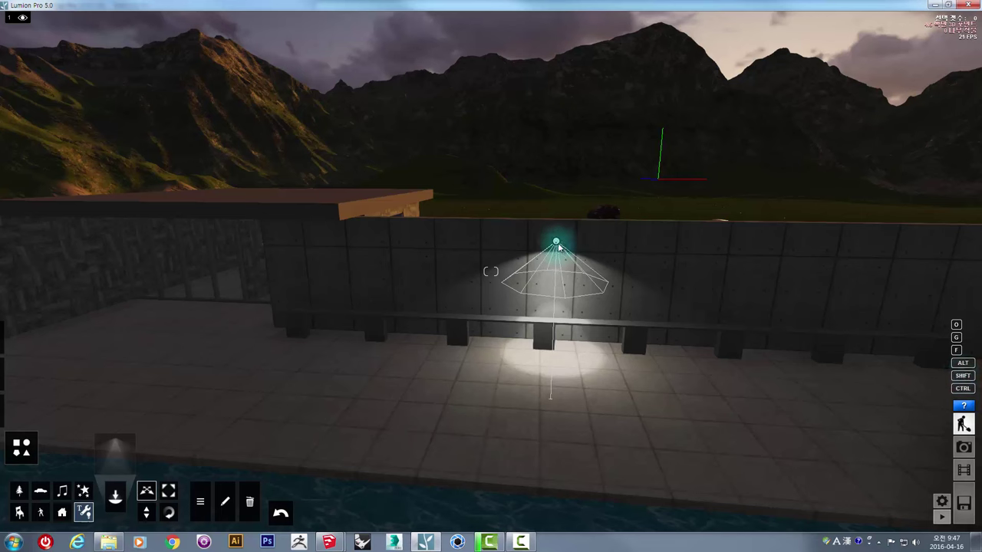
# Alt-drag a copy of the spotlight and slide it further along the concrete wall
pyautogui.keyDown('alt'); pyautogui.moveTo(615, 246); pyautogui.dragTo(613, 246); pyautogui.keyUp('alt')
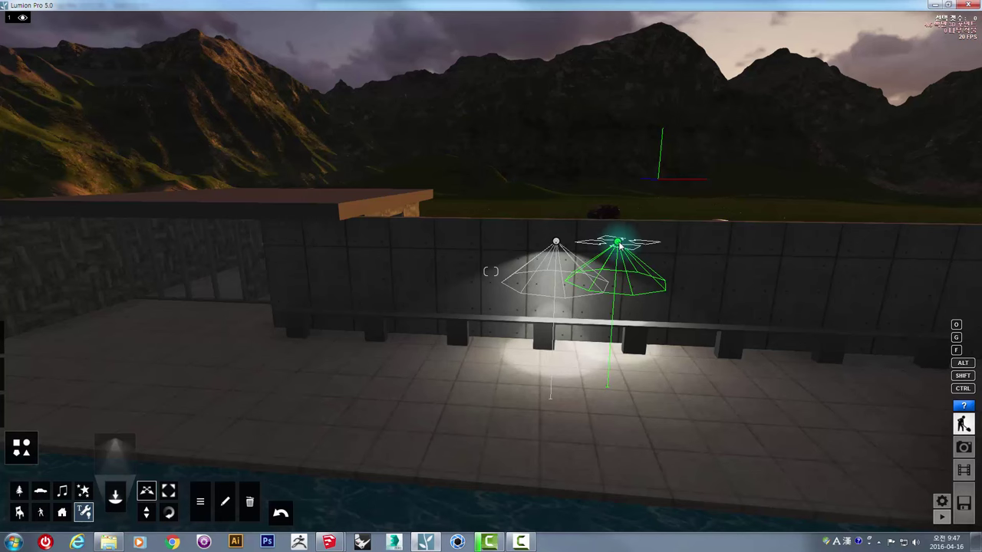
pyautogui.moveTo(644, 245); pyautogui.dragTo(663, 246)
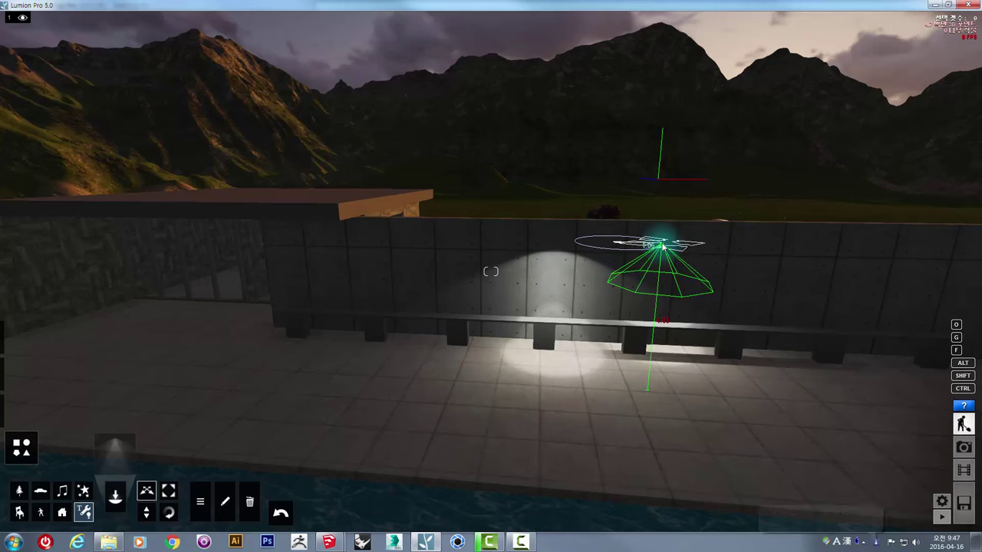
pyautogui.moveTo(693, 276); pyautogui.dragTo(703, 264, button='right')
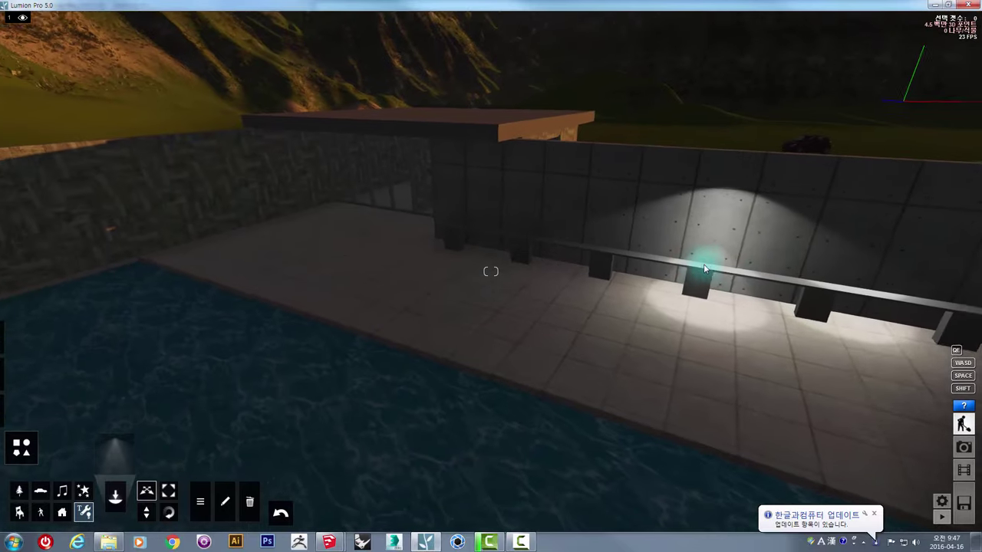
# Place another spotlight on the wall, then turn the view to face the wall head-on
pyautogui.scroll(-5, 703, 264)
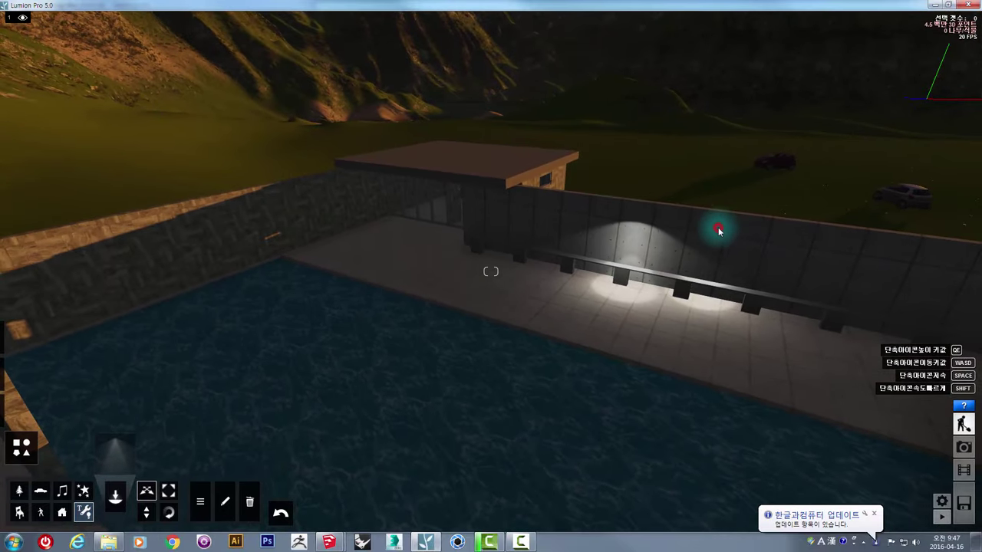
pyautogui.click(718, 230)
pyautogui.click(717, 243)
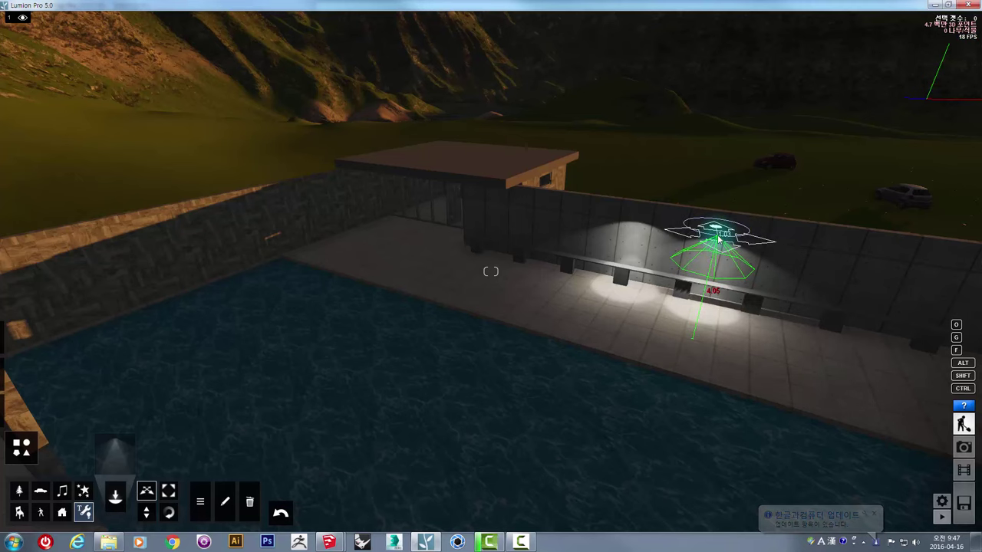
pyautogui.moveTo(679, 270)
pyautogui.mouseDown(button='right')
pyautogui.moveTo(589, 263)
pyautogui.moveTo(467, 290)
pyautogui.moveTo(405, 285)
pyautogui.moveTo(376, 270)
pyautogui.moveTo(287, 395)
pyautogui.moveTo(204, 473)
pyautogui.mouseUp(button='right')
pyautogui.click(118, 502)
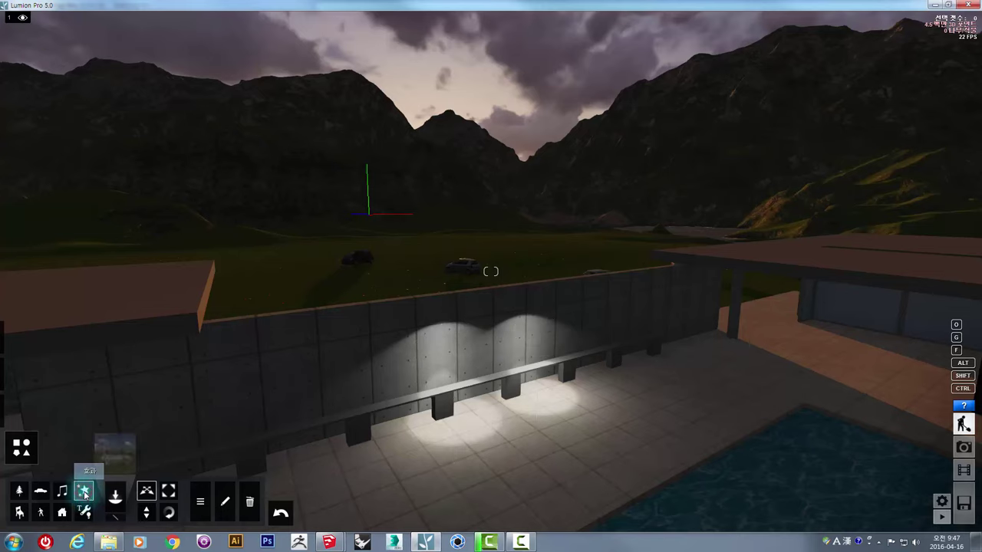
# Place the falling red-leaves effect in front of the spotlit wall, then open the weather settings
pyautogui.click(124, 455)
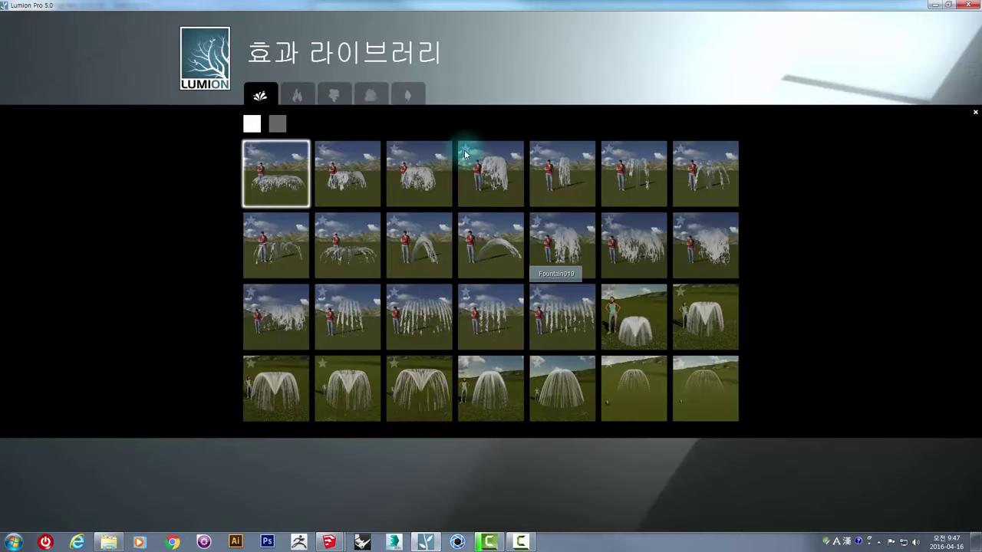
pyautogui.click(384, 96)
pyautogui.click(405, 95)
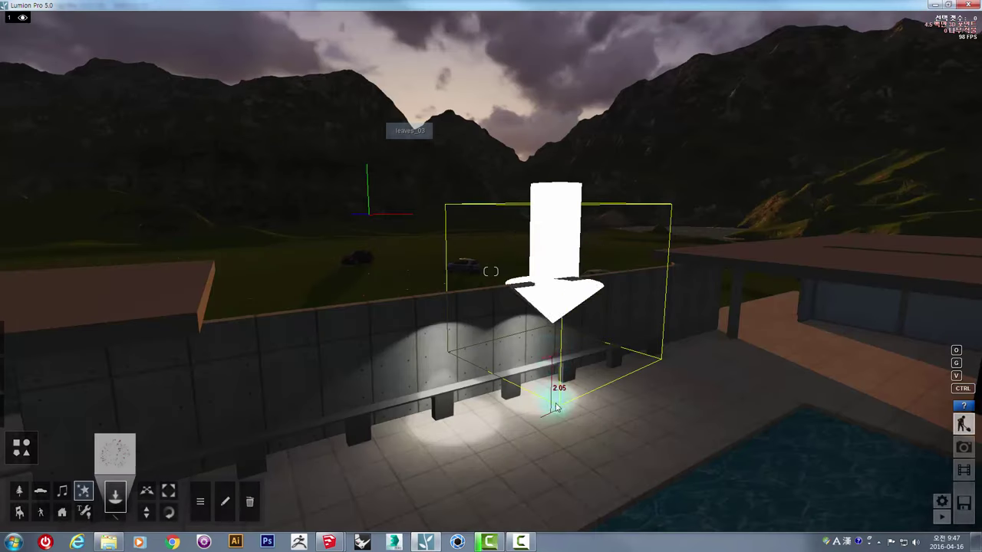
pyautogui.click(635, 414)
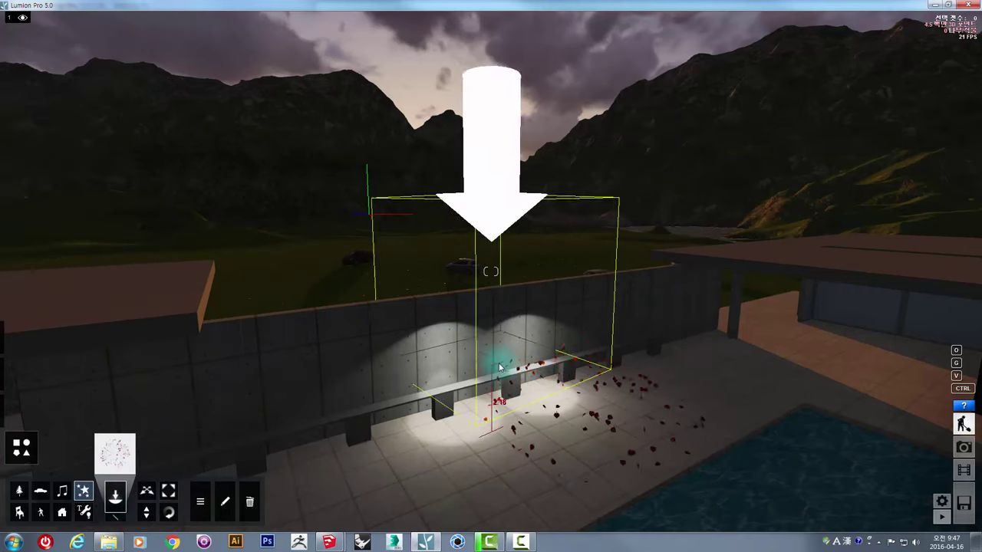
pyautogui.moveTo(21, 376)
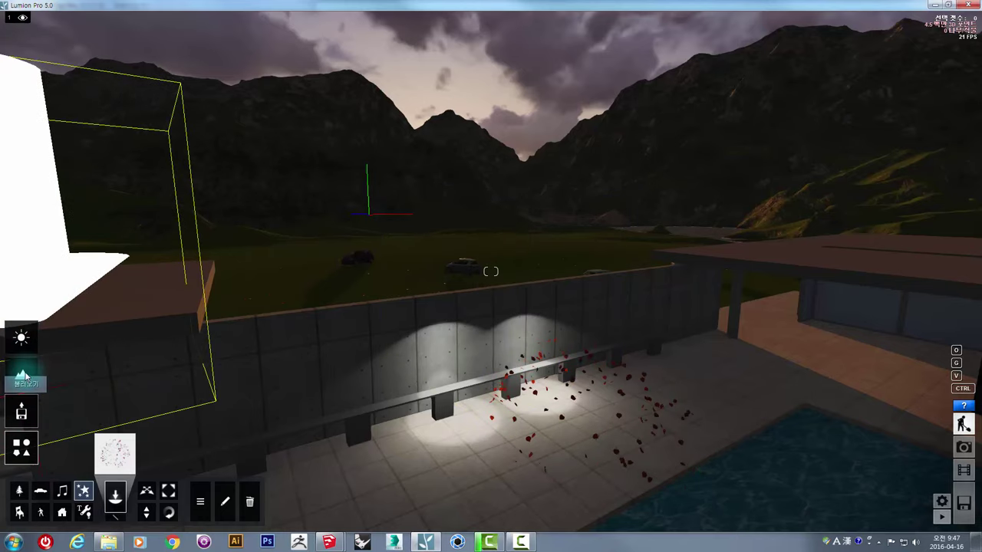
pyautogui.click(21, 340)
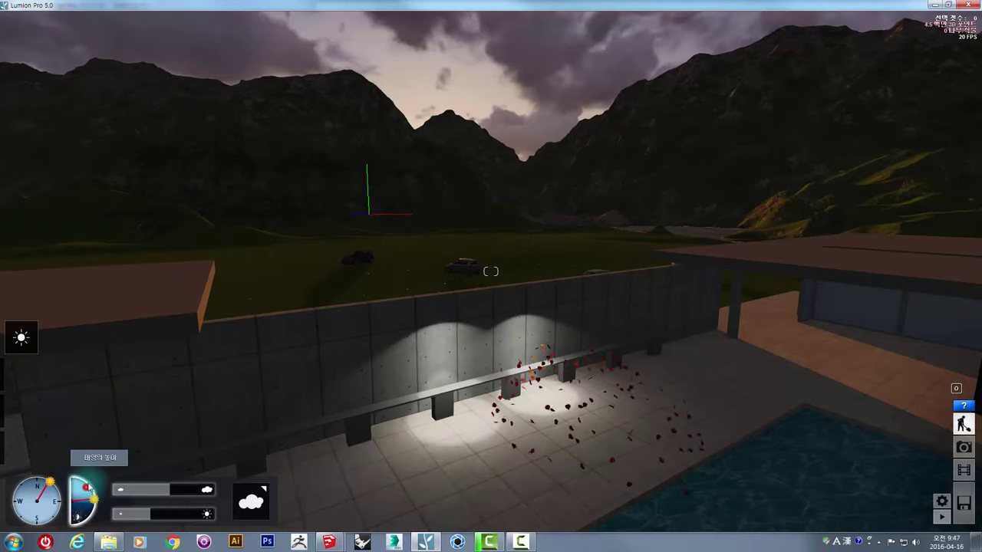
# Raise the sun height for daylight, then fly to ground level by the pool facing the far wall
pyautogui.moveTo(87, 488); pyautogui.dragTo(87, 480)
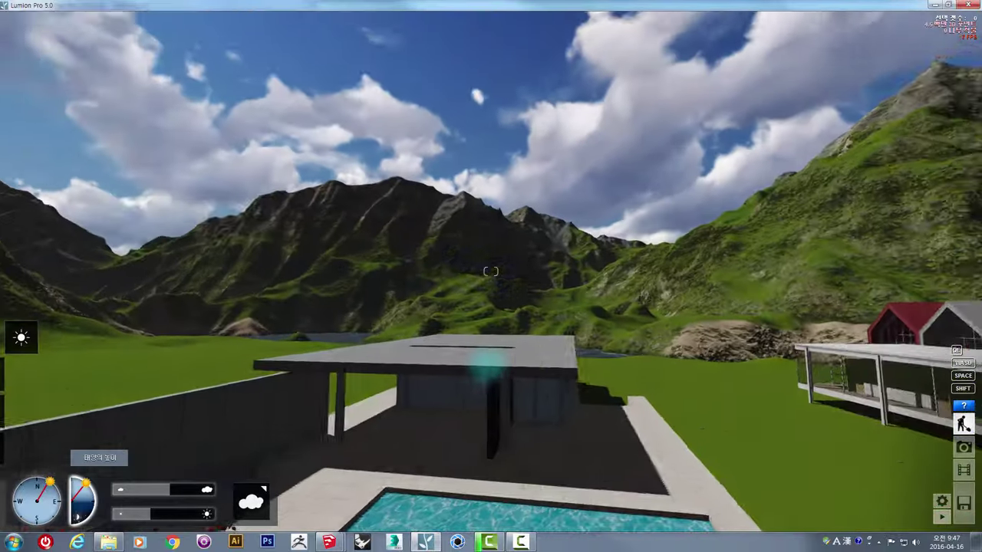
pyautogui.moveTo(487, 368); pyautogui.dragTo(495, 352, button='right')
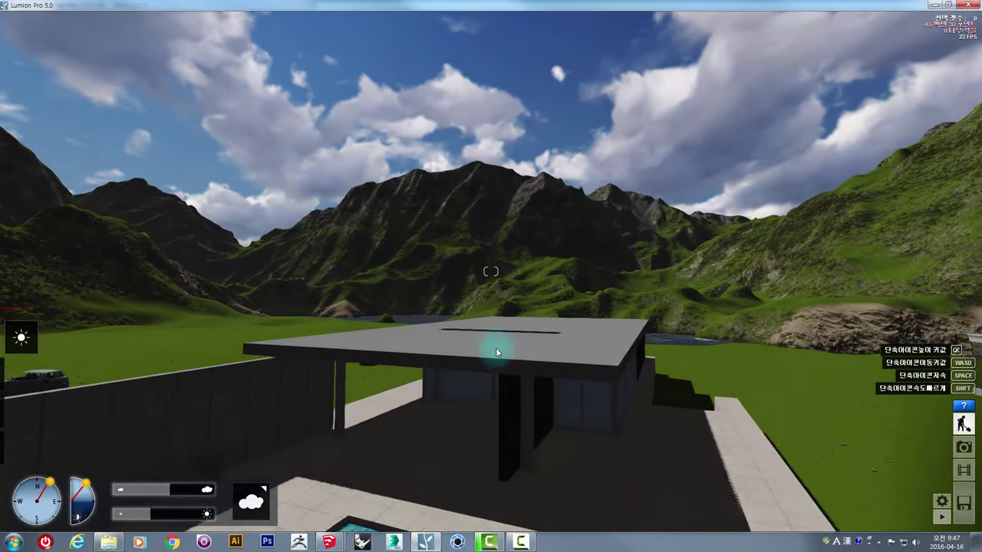
pyautogui.press('d')
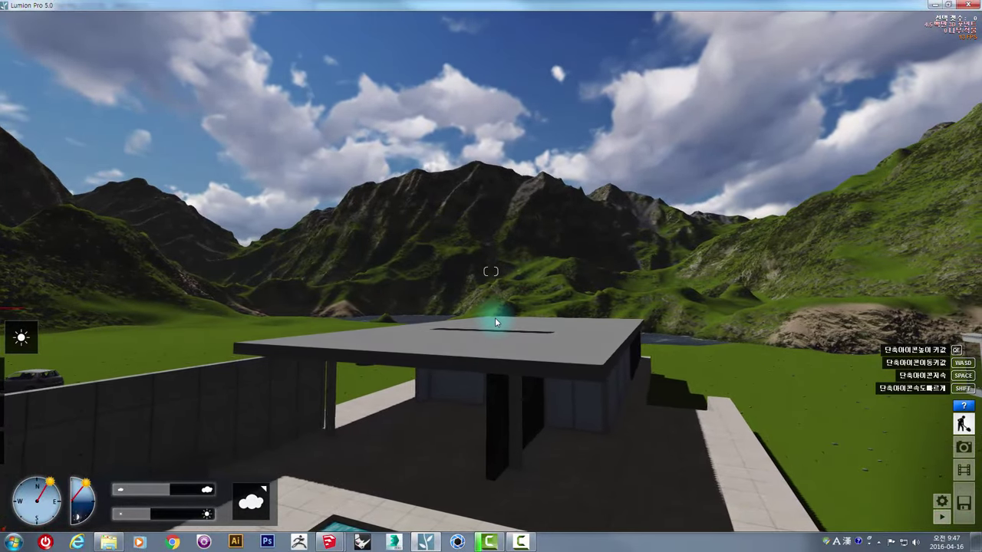
pyautogui.press('e')
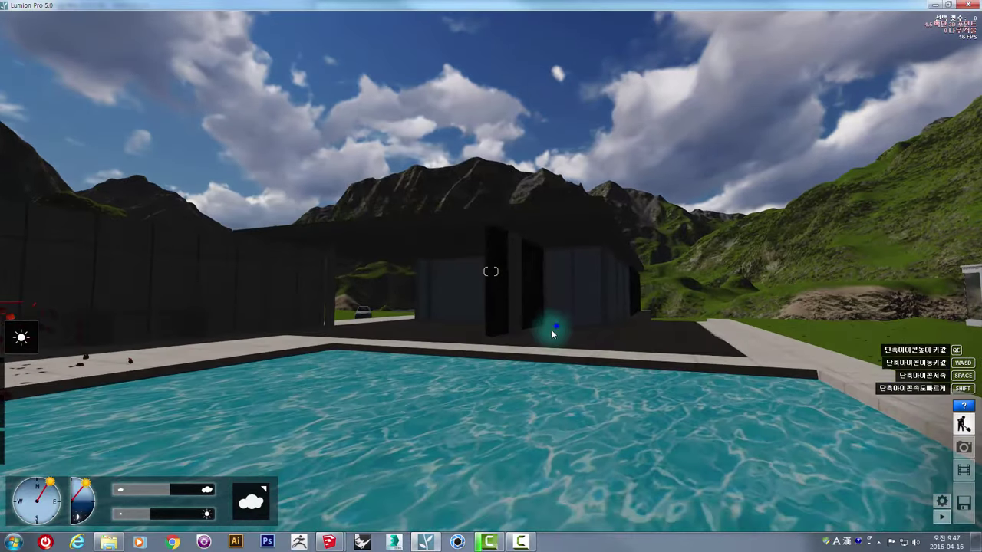
pyautogui.moveTo(551, 329); pyautogui.dragTo(436, 365, button='right')
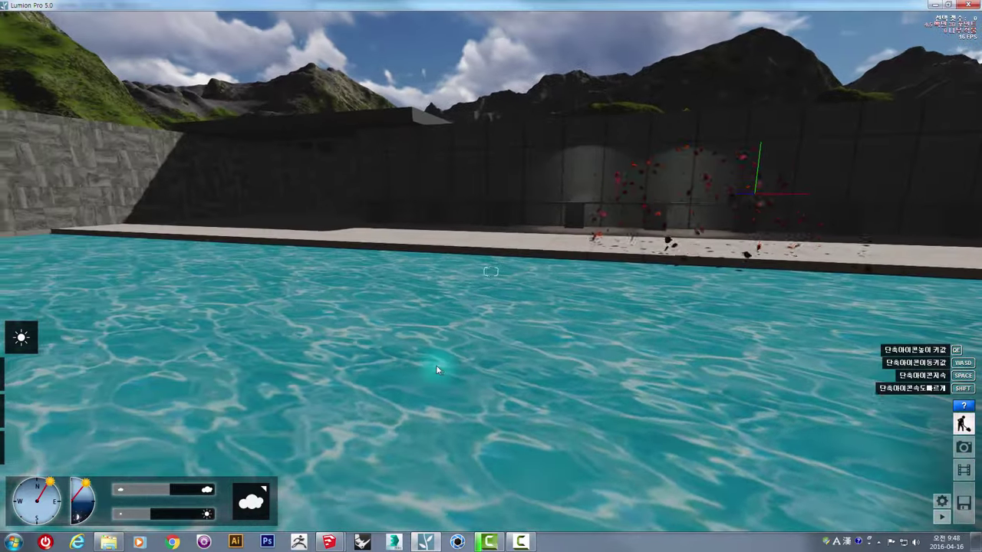
pyautogui.moveTo(436, 365); pyautogui.dragTo(368, 317, button='right')
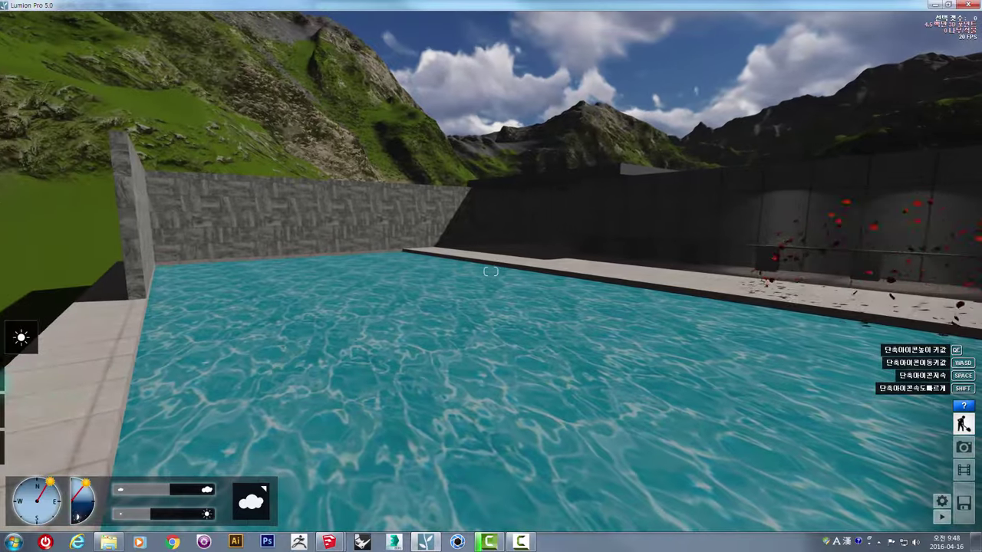
pyautogui.click(23, 452)
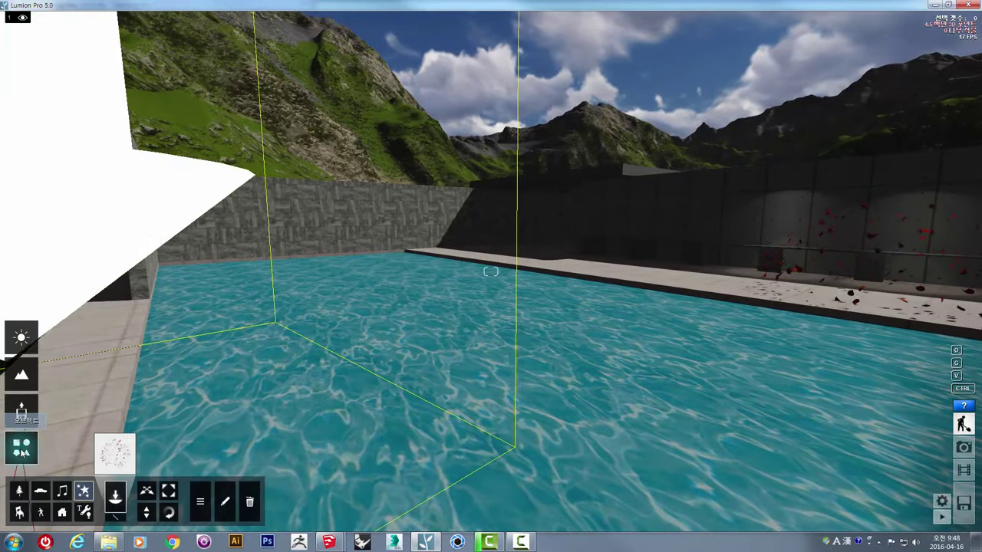
pyautogui.moveTo(451, 333); pyautogui.dragTo(542, 310, button='right')
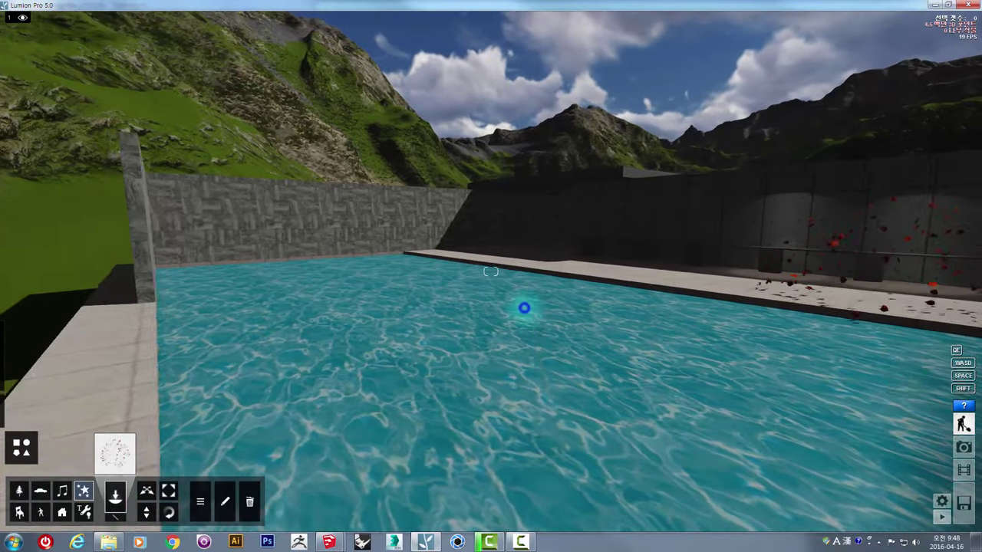
pyautogui.scroll(-5, 542, 307)
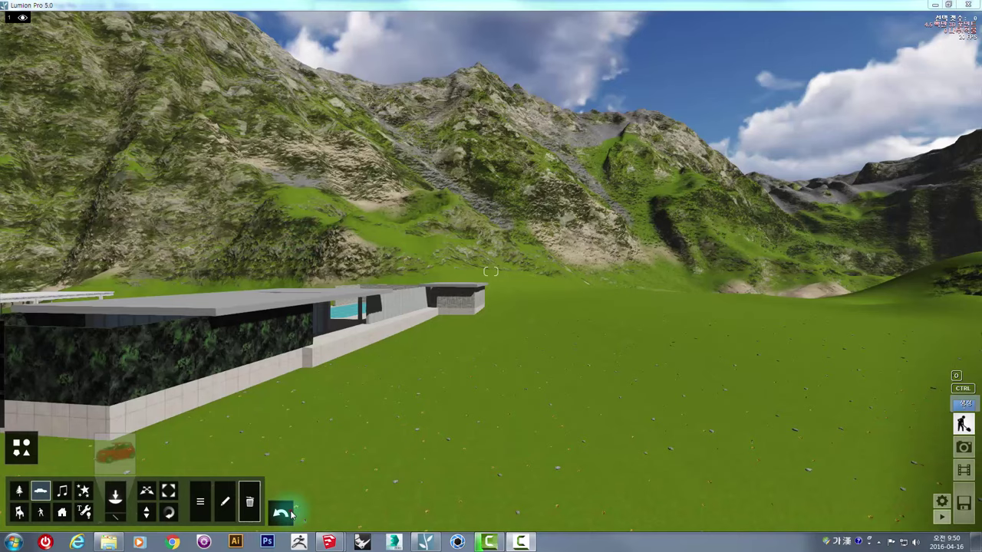
# Mass-place a Nature tree model in a straight line across the lawn beside the cars
pyautogui.moveTo(445, 352); pyautogui.dragTo(369, 442, button='right')
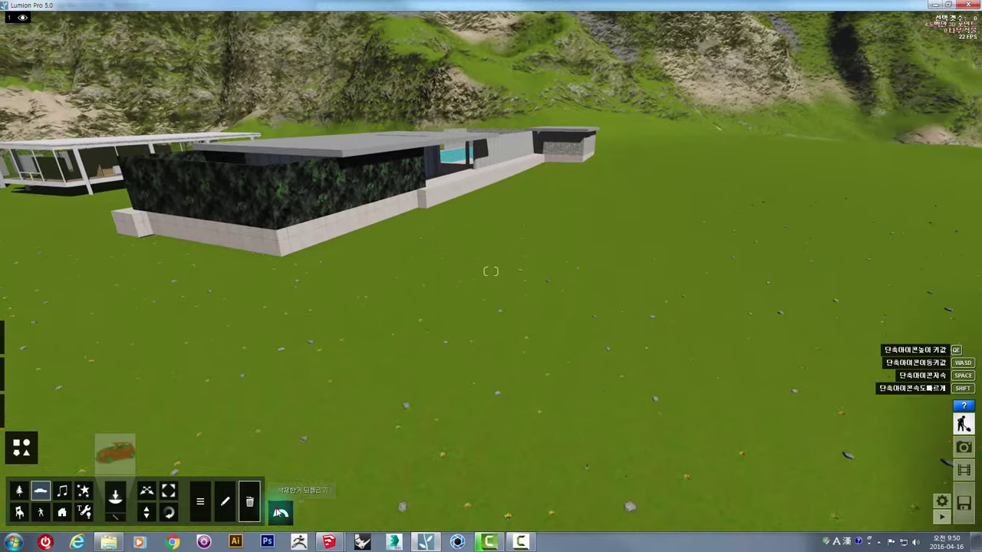
pyautogui.moveTo(449, 283)
pyautogui.mouseDown(button='right')
pyautogui.moveTo(393, 272)
pyautogui.moveTo(1, 458)
pyautogui.mouseUp(button='right')
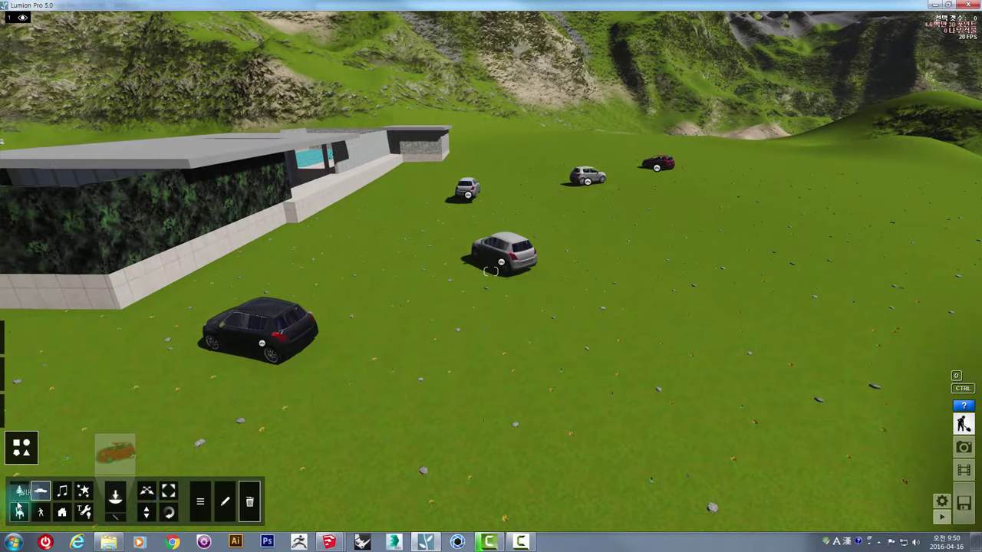
pyautogui.click(151, 434)
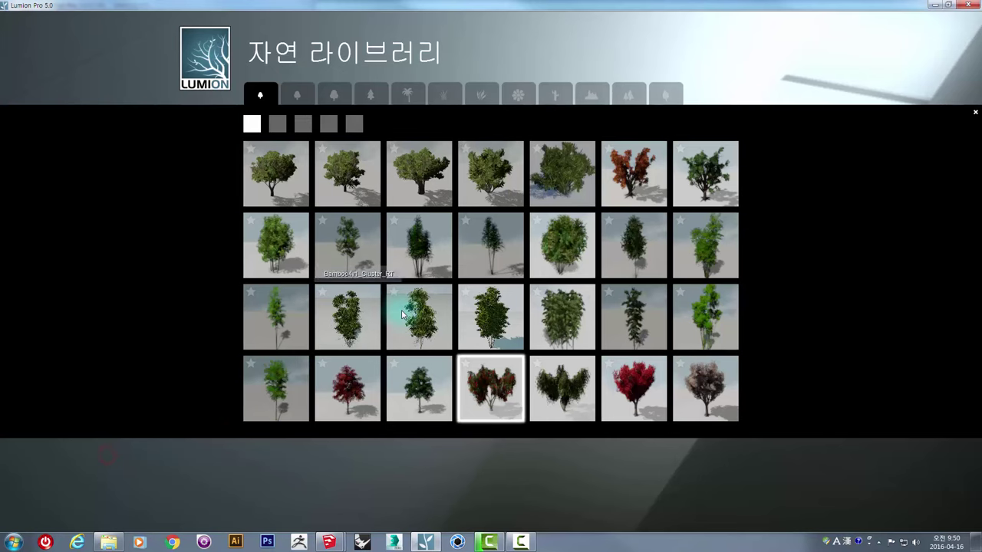
pyautogui.click(585, 320)
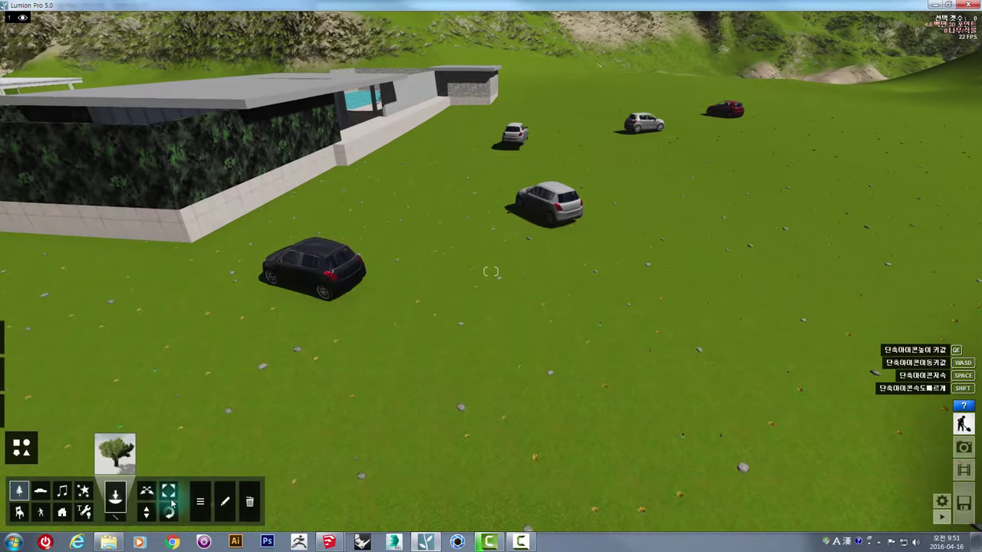
pyautogui.click(171, 502)
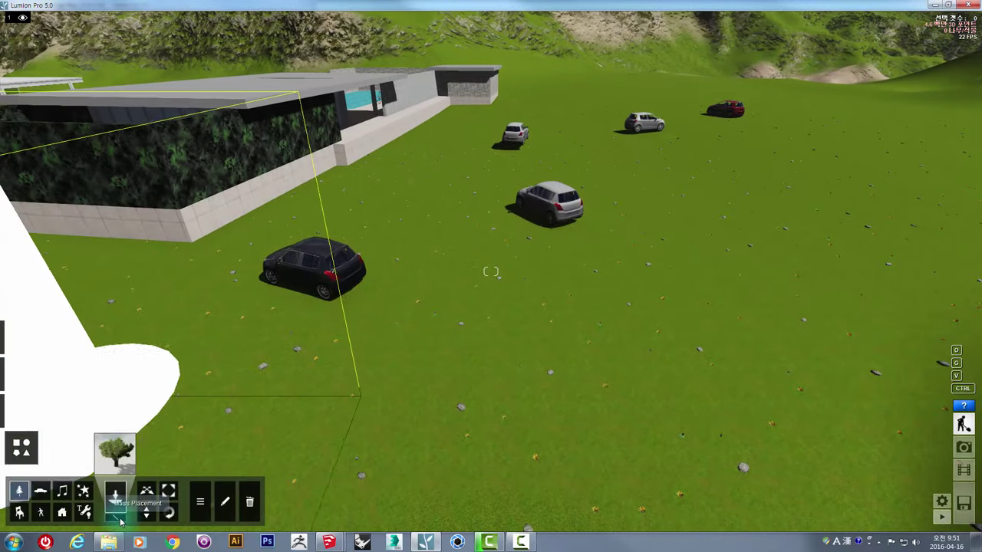
pyautogui.click(449, 403)
pyautogui.click(604, 312)
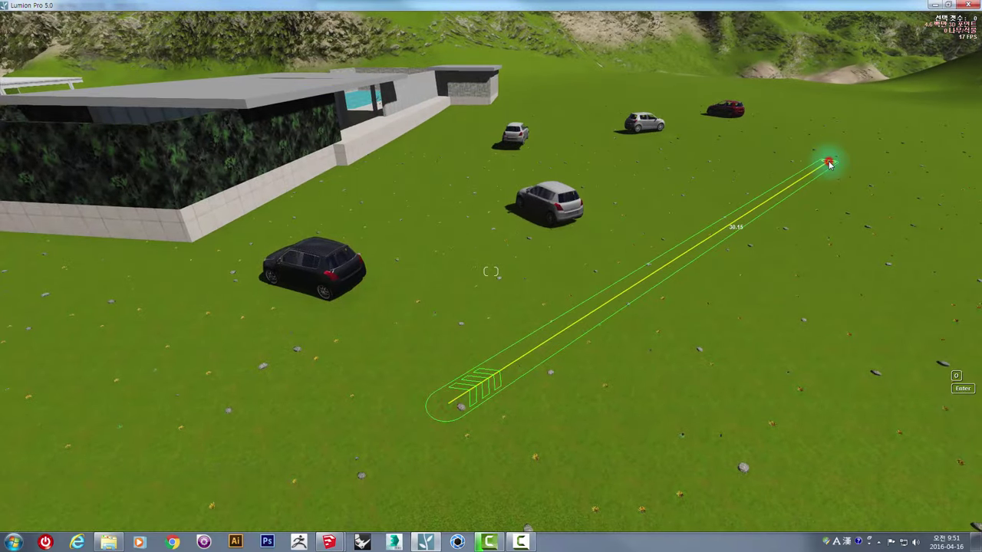
pyautogui.press('Return')
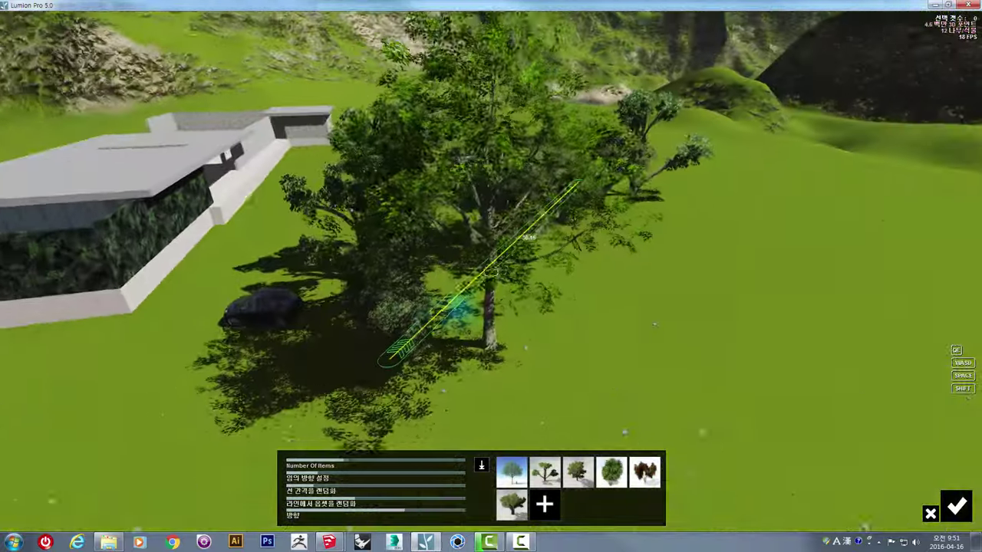
# Check the tree row among the parked cars and commit it
pyautogui.moveTo(491, 272); pyautogui.dragTo(490, 271, button='right')
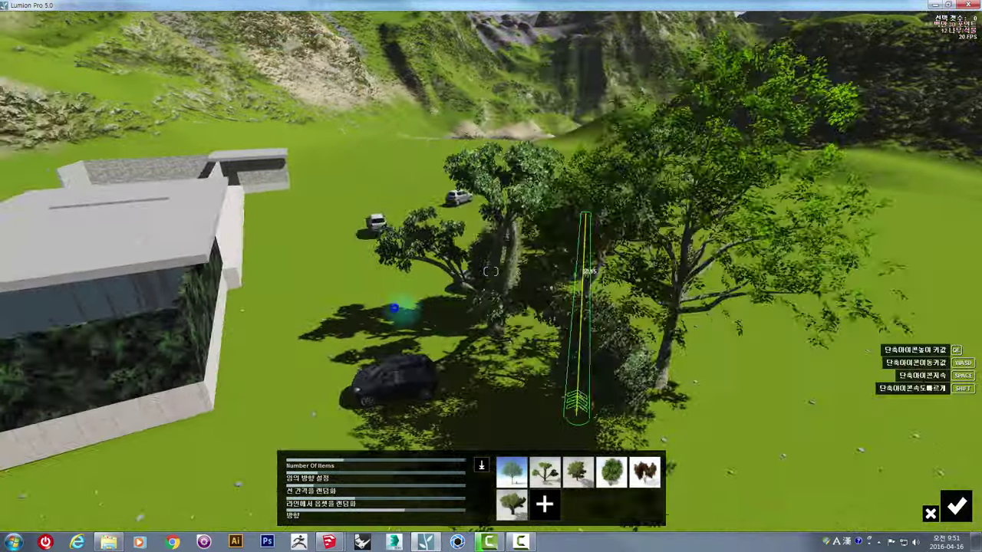
pyautogui.moveTo(393, 308)
pyautogui.mouseDown(button='right')
pyautogui.moveTo(499, 326)
pyautogui.moveTo(649, 421)
pyautogui.mouseUp(button='right')
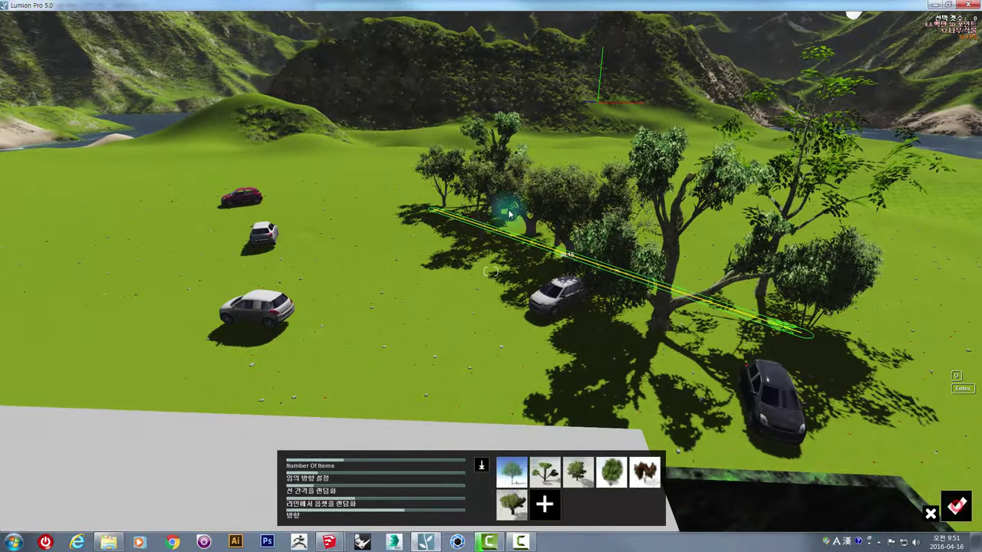
pyautogui.press('Return')
pyautogui.moveTo(417, 211); pyautogui.dragTo(281, 351, button='right')
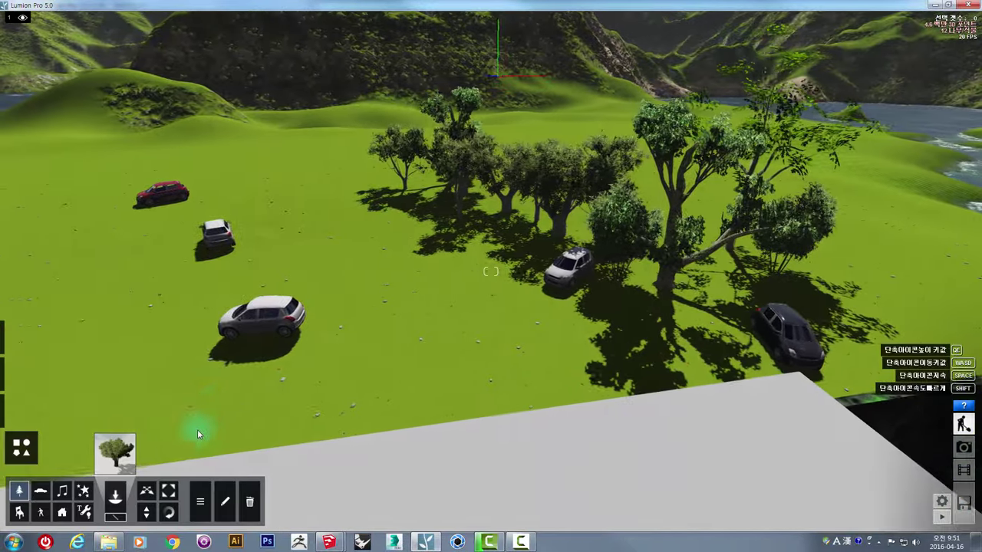
pyautogui.keyDown('ctrl'); pyautogui.moveTo(477, 225); pyautogui.dragTo(247, 502); pyautogui.keyUp('ctrl')
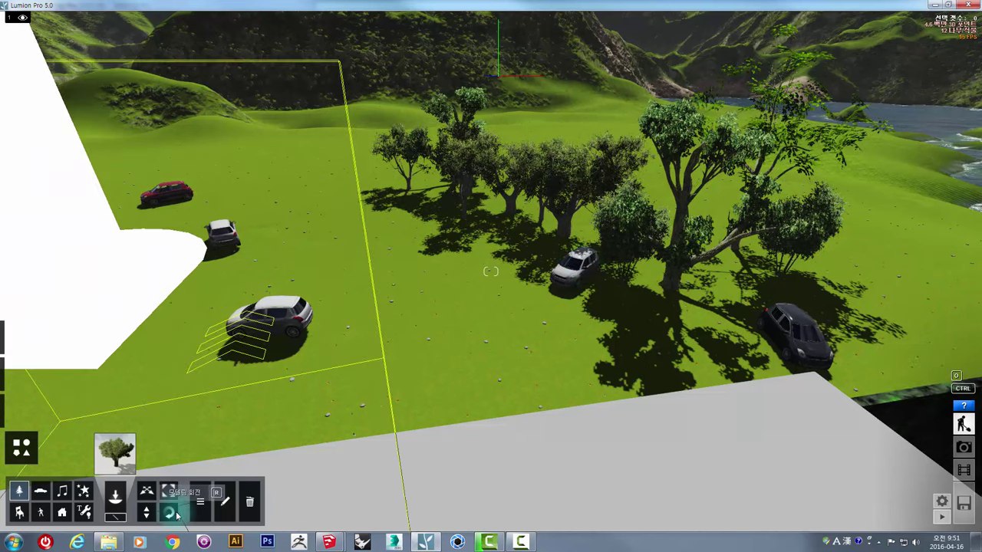
# Delete the white car in the foreground using the Delete Object tool
pyautogui.click(249, 500)
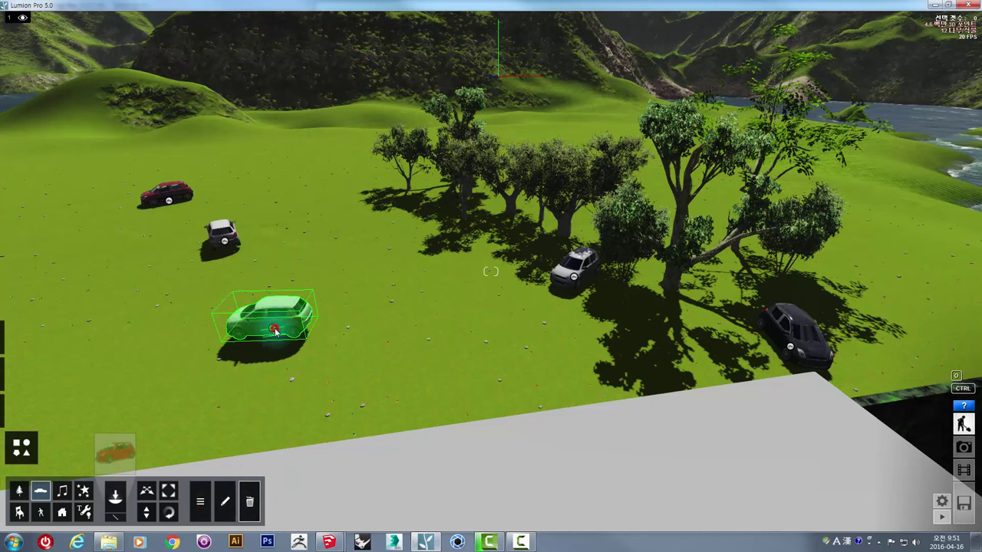
pyautogui.click(274, 330)
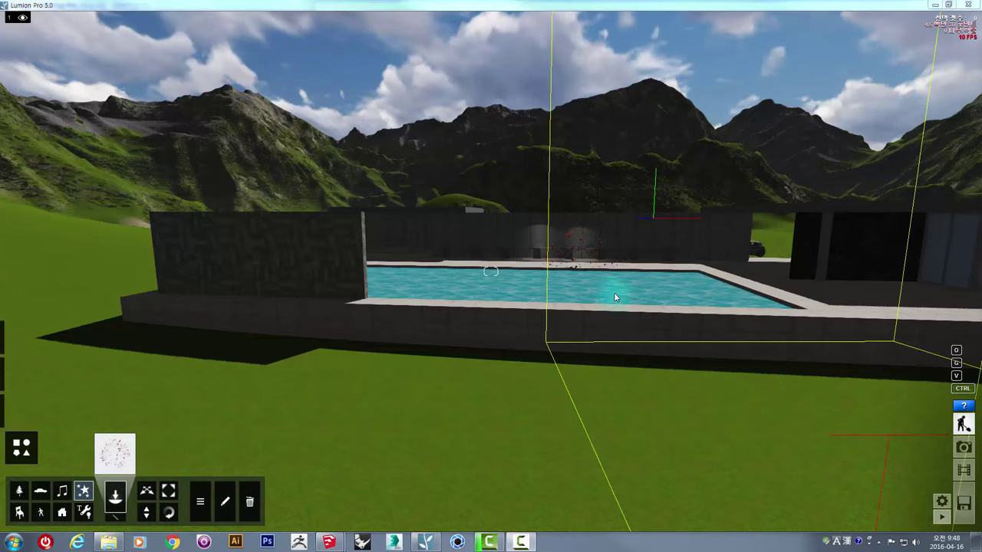
pyautogui.moveTo(613, 297); pyautogui.dragTo(613, 298, button='right')
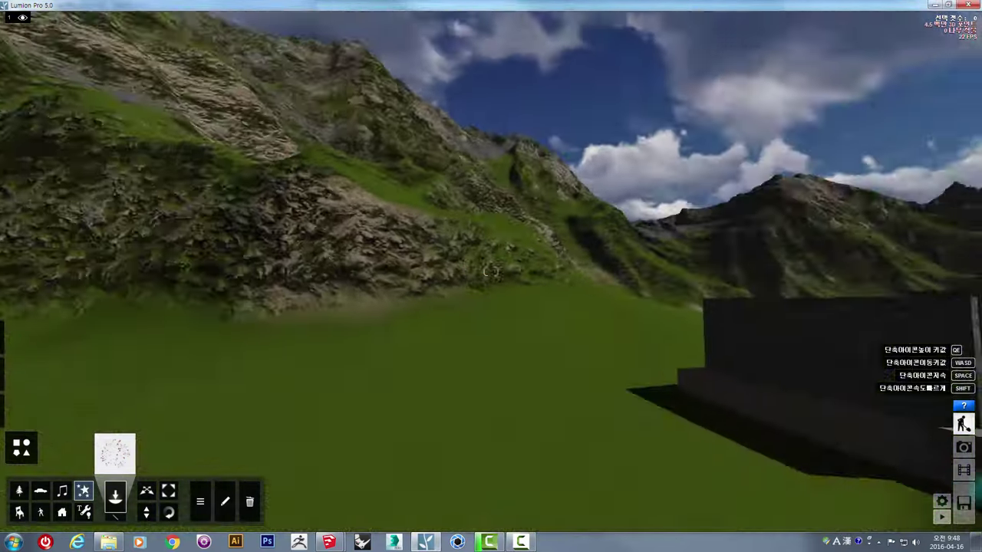
pyautogui.moveTo(491, 272); pyautogui.dragTo(491, 271, button='right')
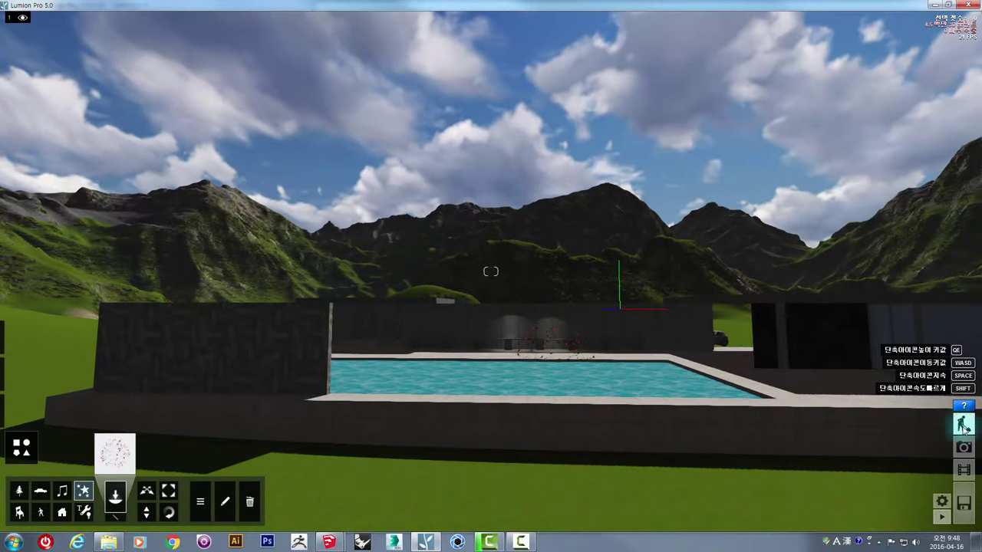
pyautogui.moveTo(607, 400)
pyautogui.mouseDown(button='right')
pyautogui.moveTo(625, 352)
pyautogui.moveTo(662, 341)
pyautogui.moveTo(564, 337)
pyautogui.moveTo(690, 307)
pyautogui.moveTo(193, 513)
pyautogui.mouseUp(button='right')
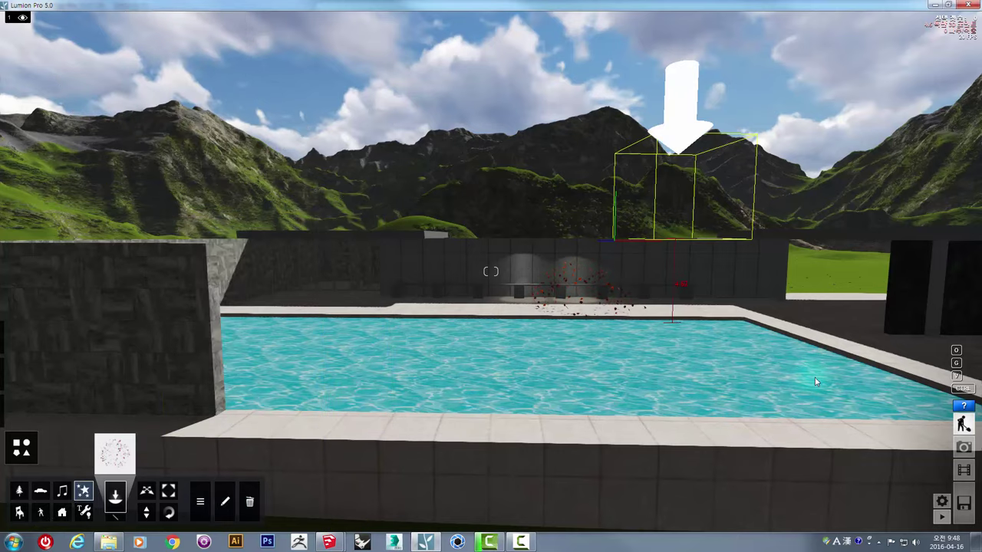
pyautogui.moveTo(665, 273); pyautogui.dragTo(940, 389, button='right')
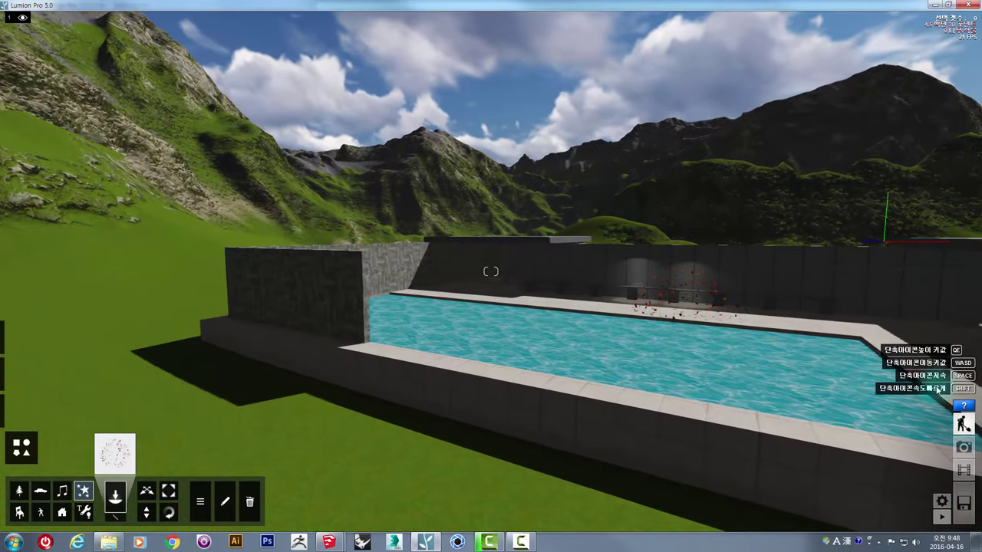